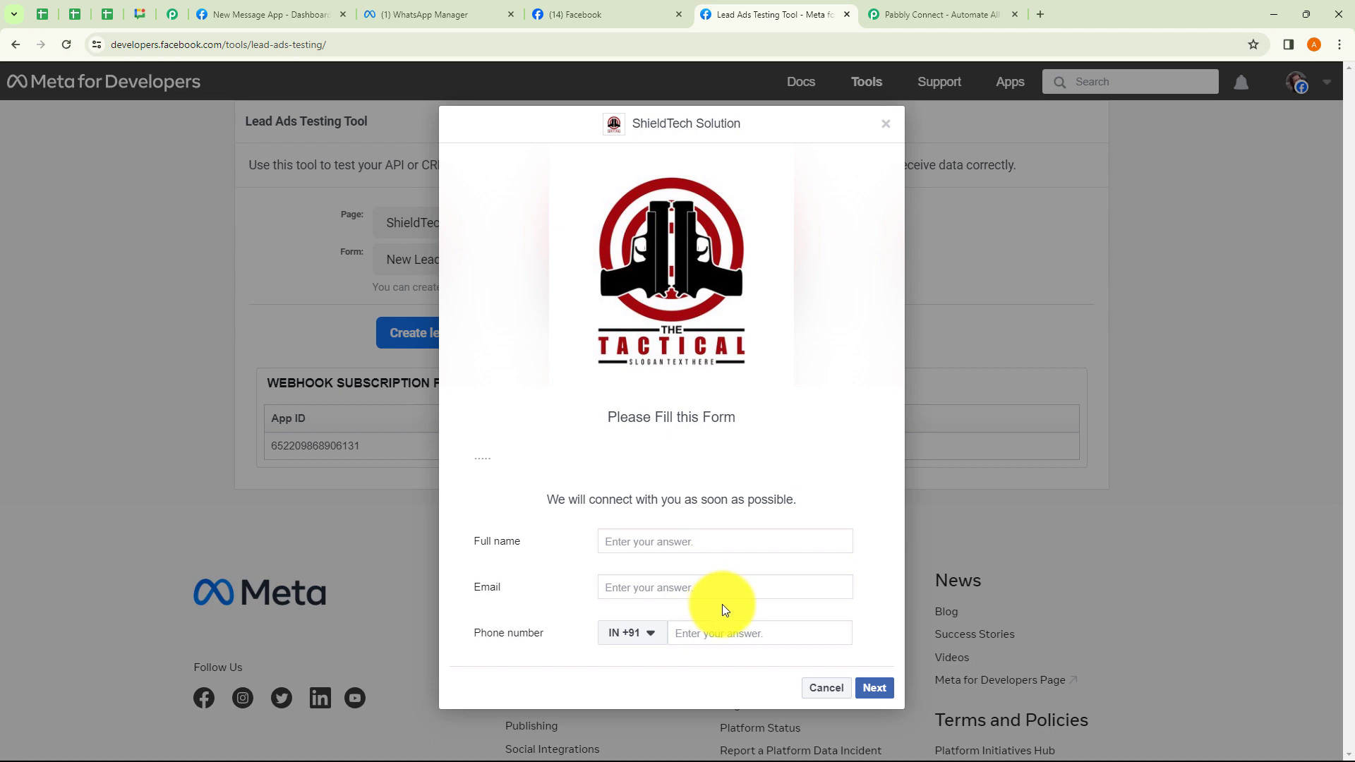
# Switch to the WhatsApp Manager newlead_message template editor.
pyautogui.click(455, 14)
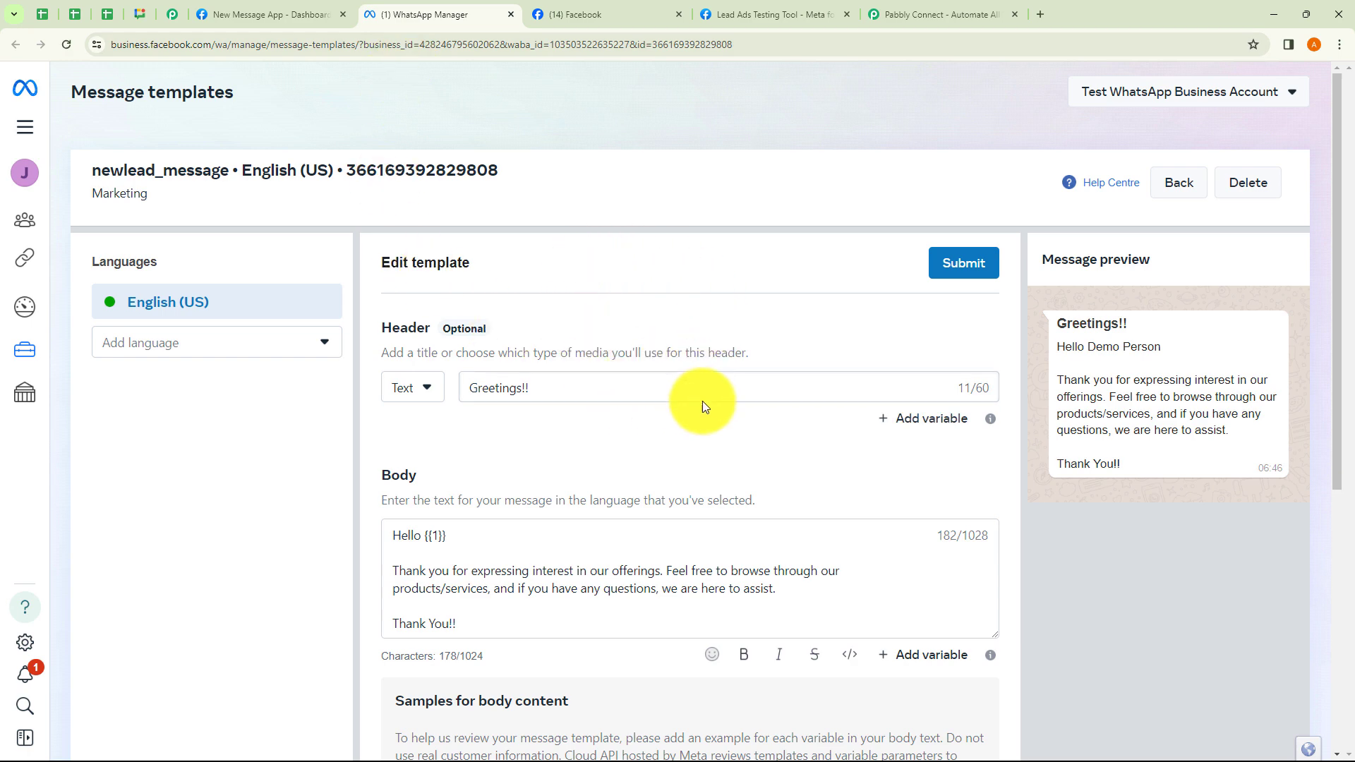
# Review the newlead_message template's Greetings!! header and {{1}} body, then go to Pabbly Connect.
pyautogui.scroll(-1, 695, 395)
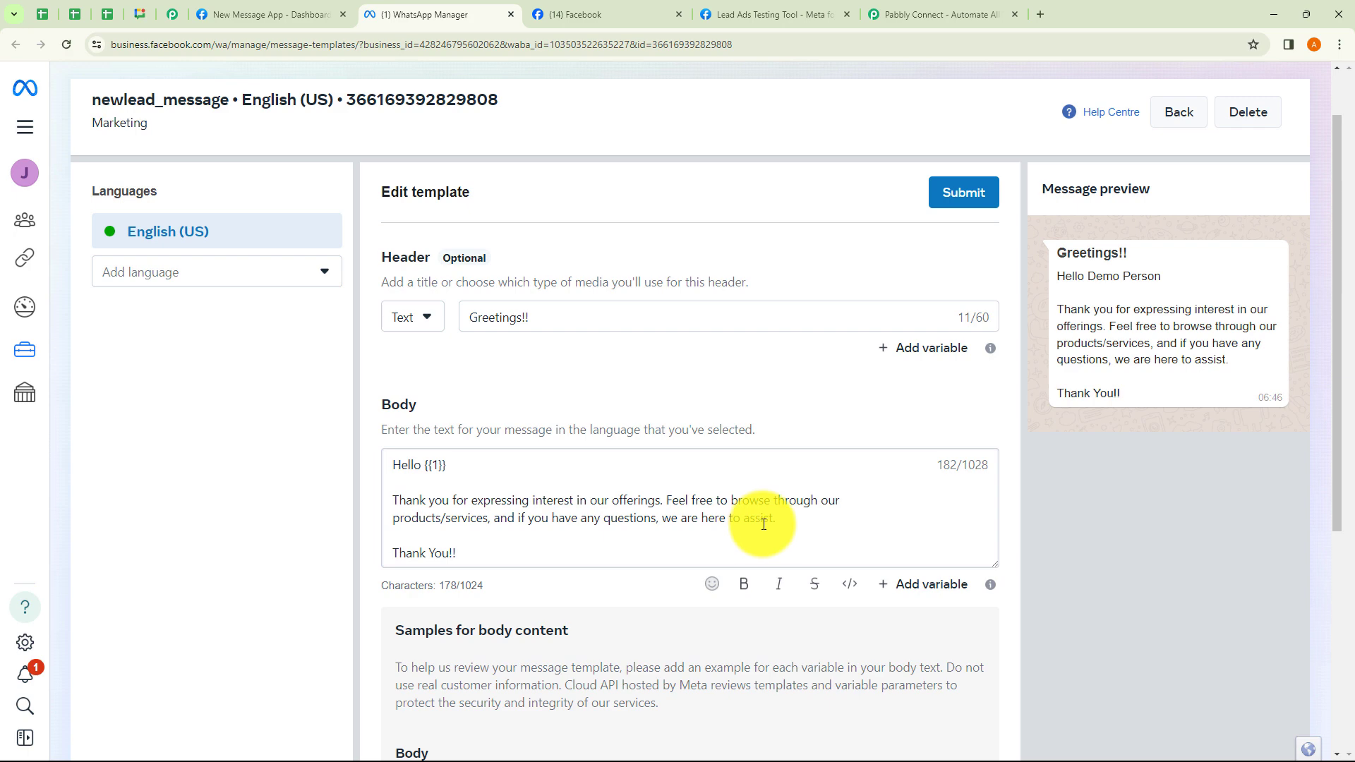
pyautogui.click(904, 14)
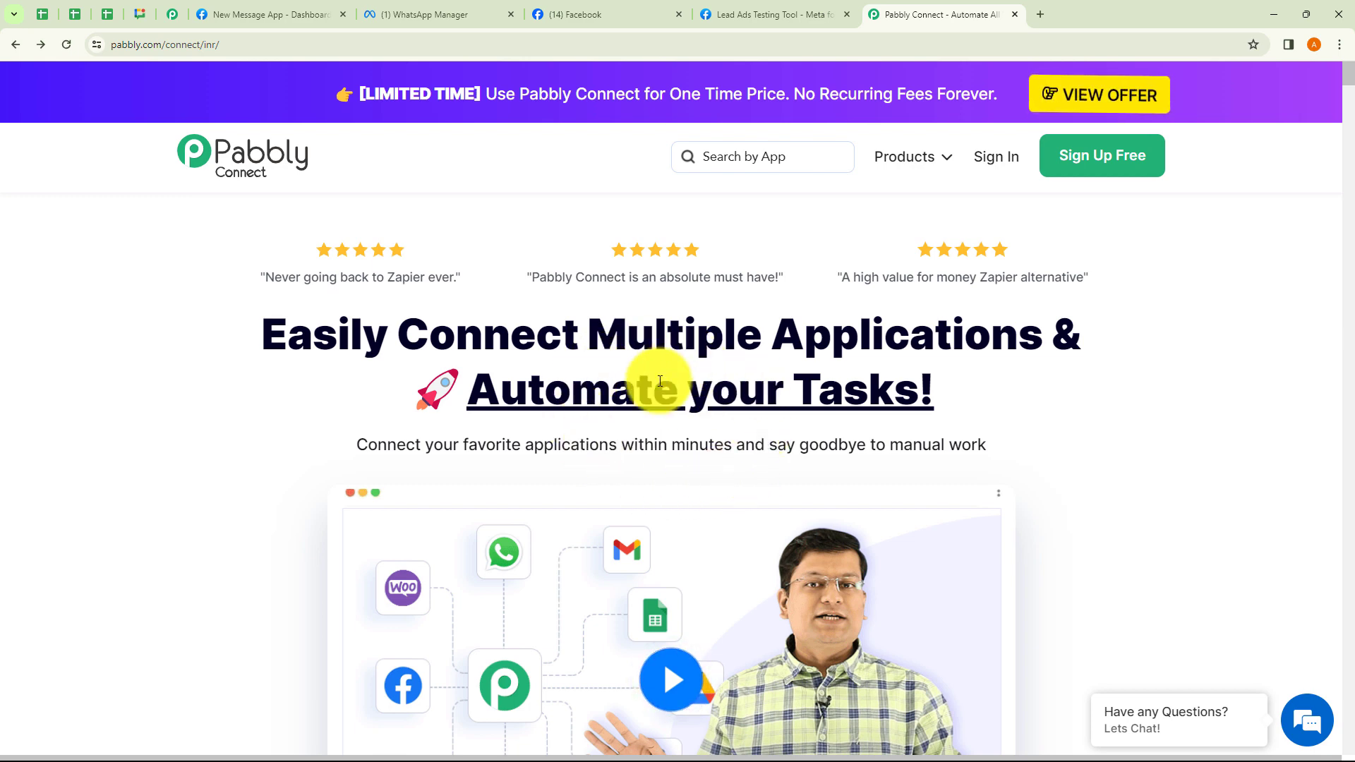
# Sign in to the Pabbly account from the Pabbly Connect landing page.
pyautogui.click(187, 44)
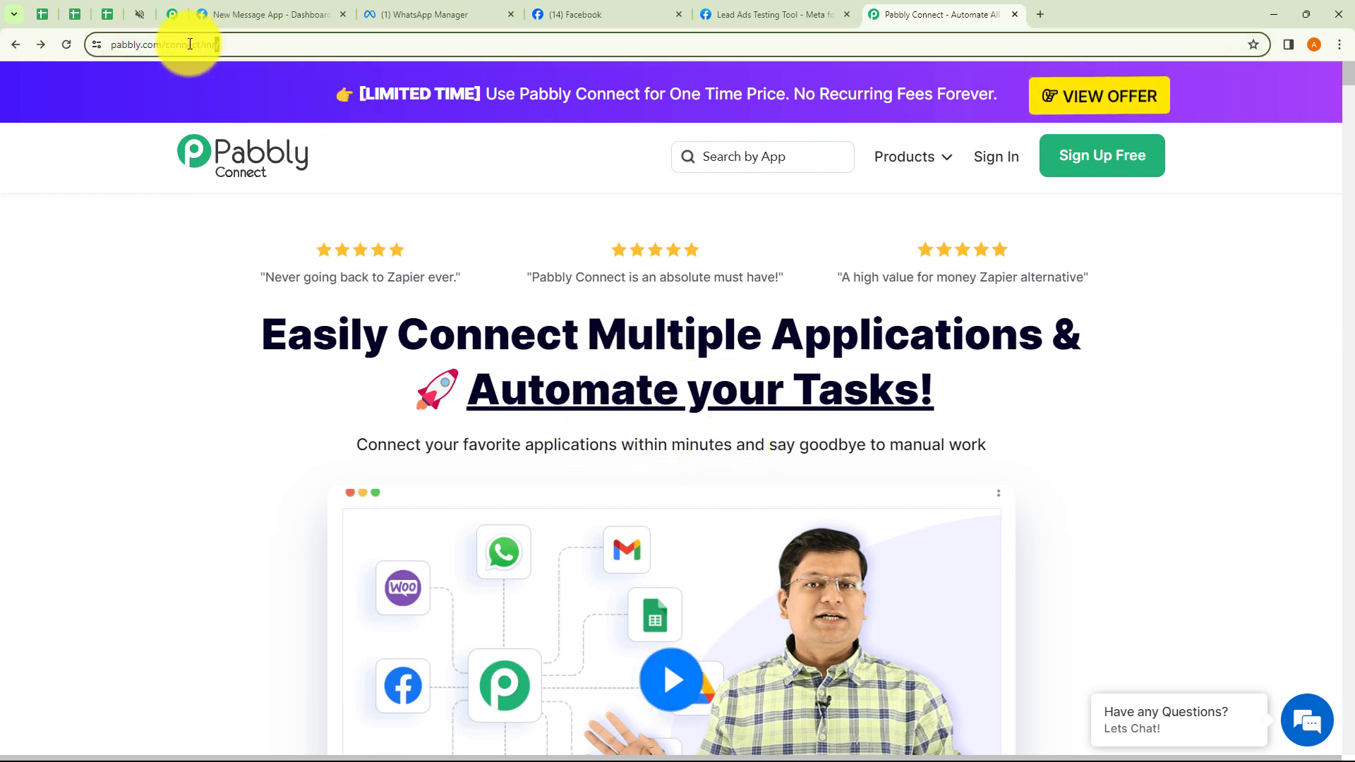
pyautogui.click(518, 179)
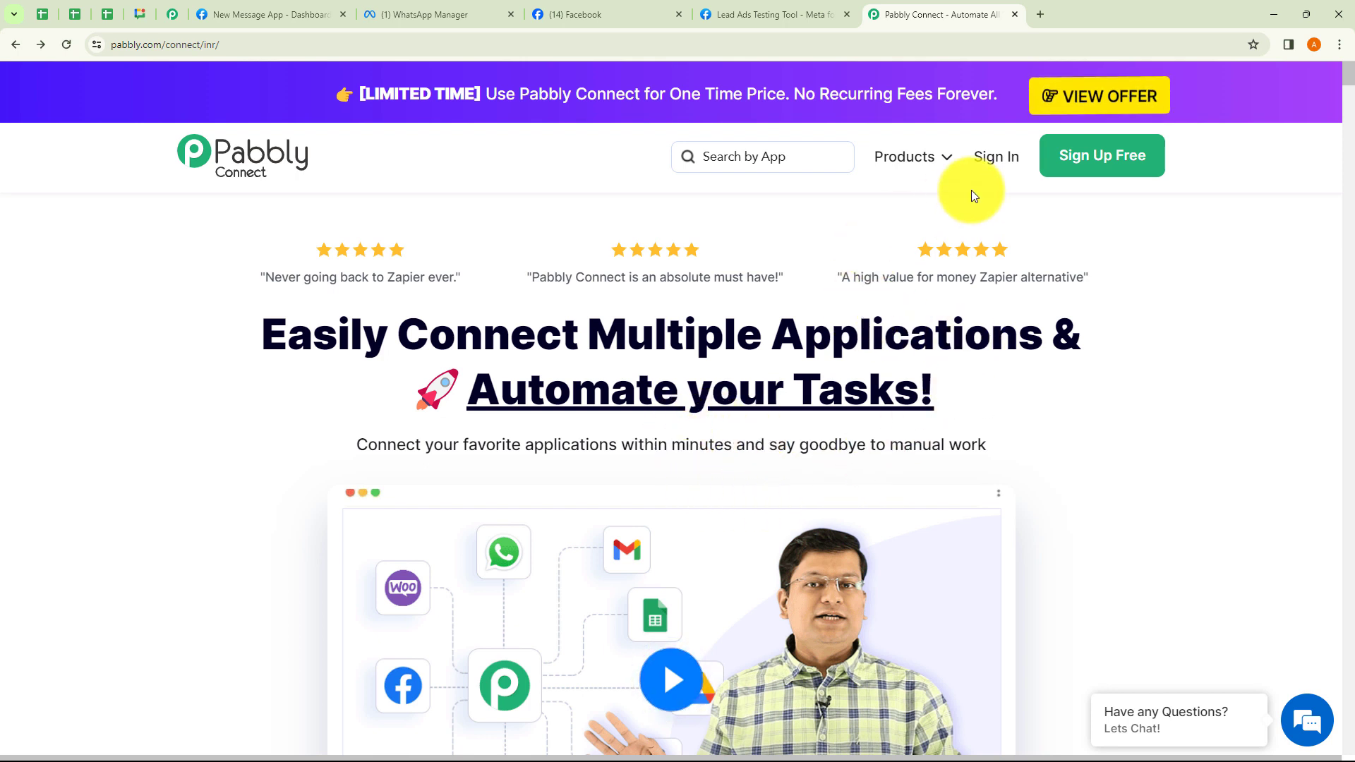
pyautogui.click(997, 161)
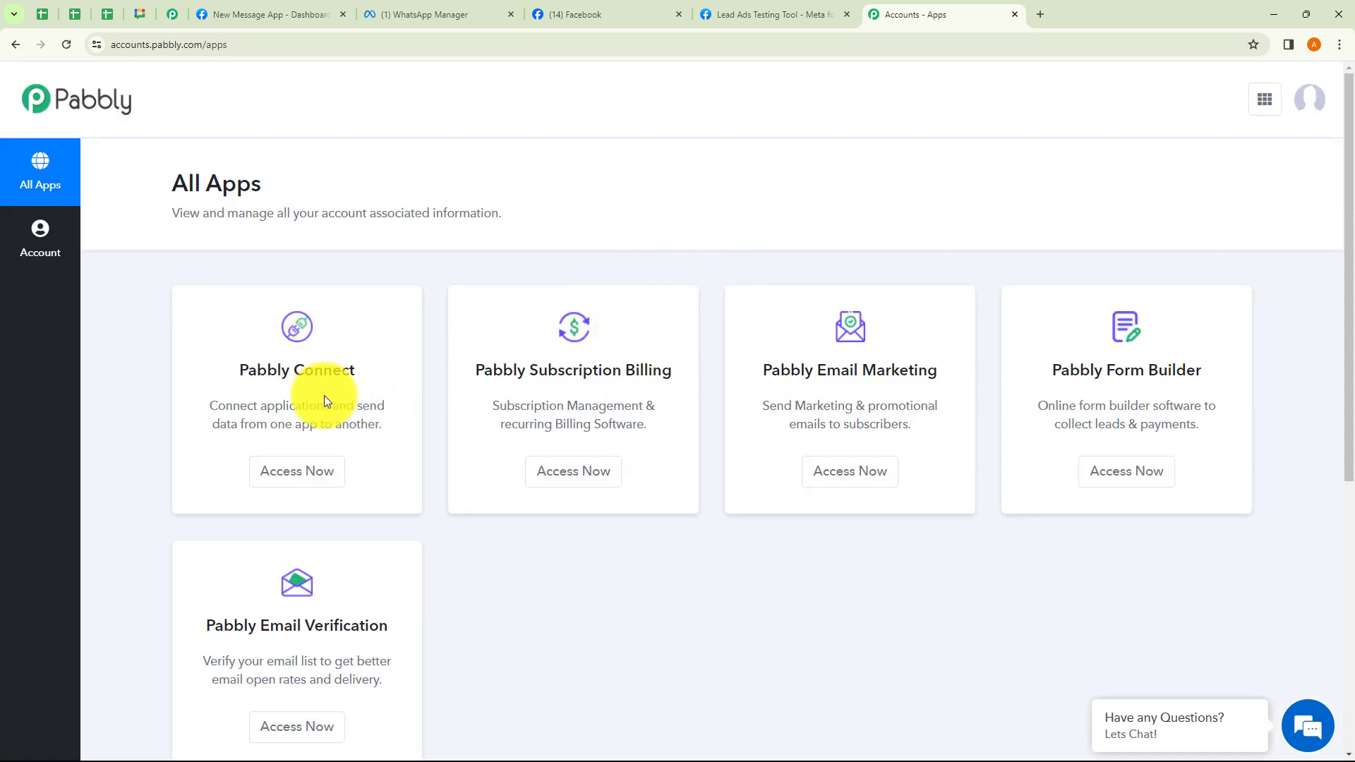
# Open the Pabbly Connect dashboard and look over the new workflow and new folder forms.
pyautogui.click(326, 473)
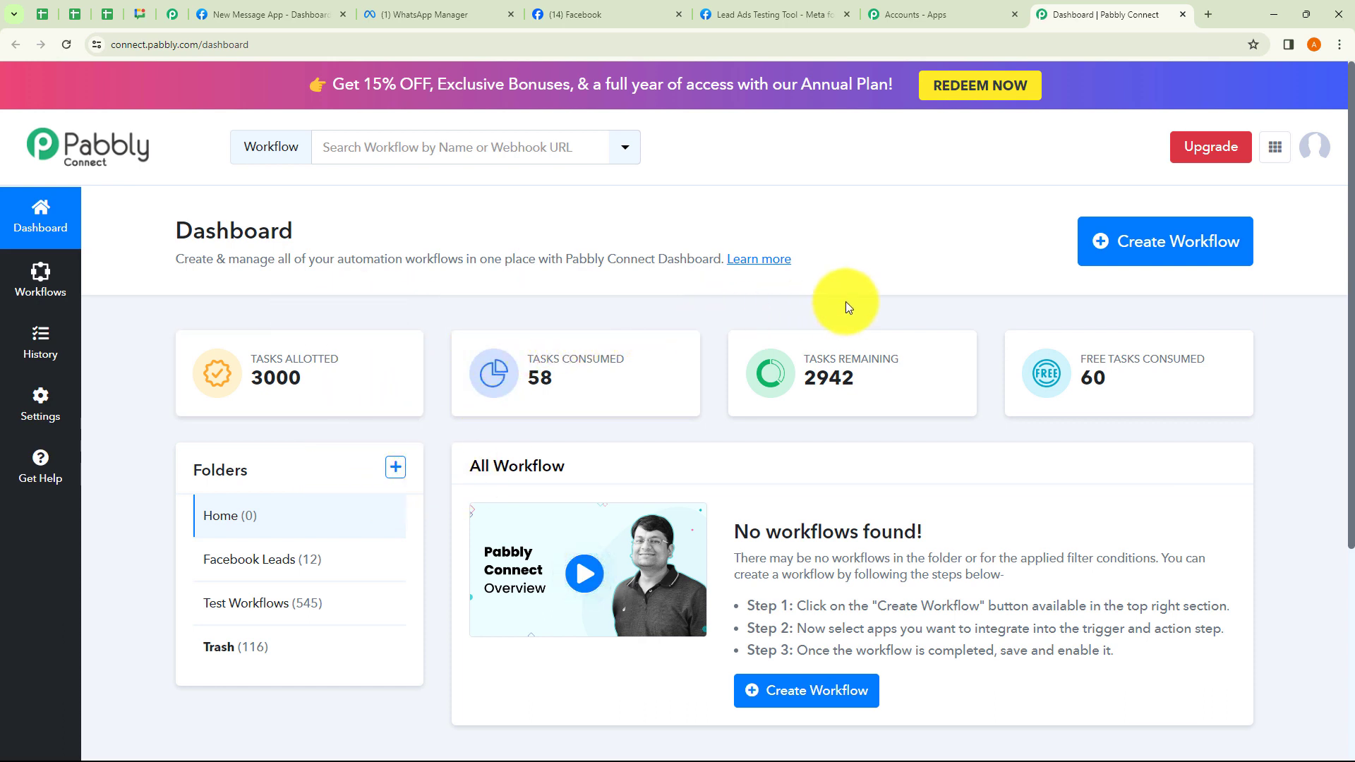
pyautogui.click(1147, 251)
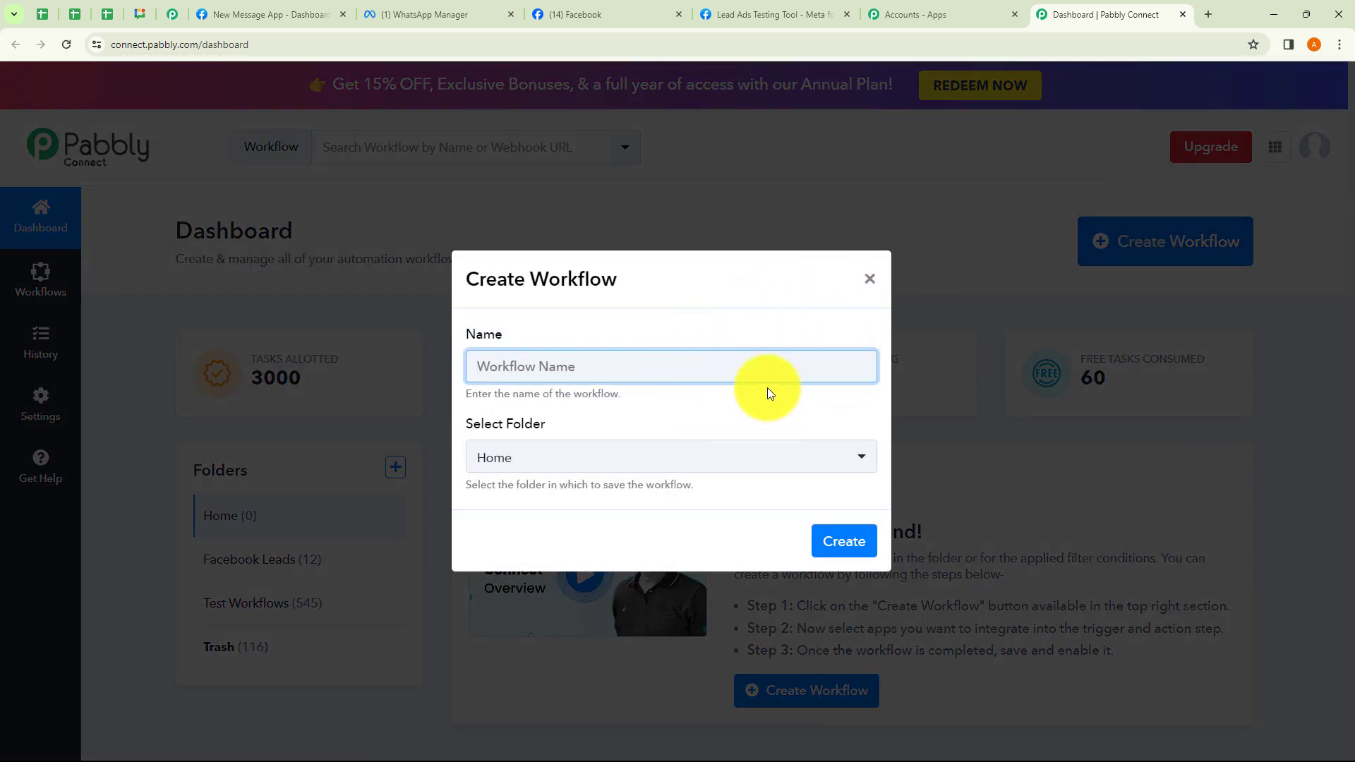
pyautogui.moveTo(477, 393); pyautogui.dragTo(657, 403)
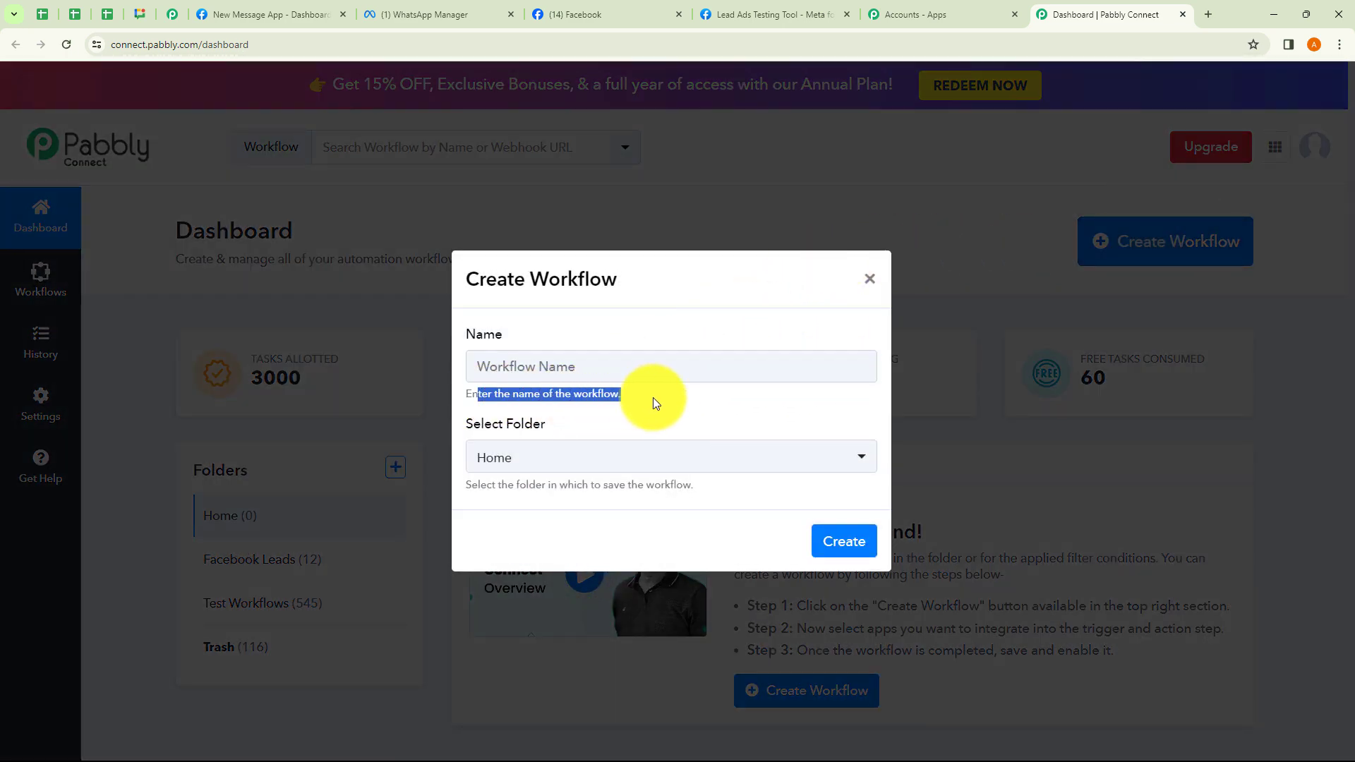
pyautogui.click(654, 397)
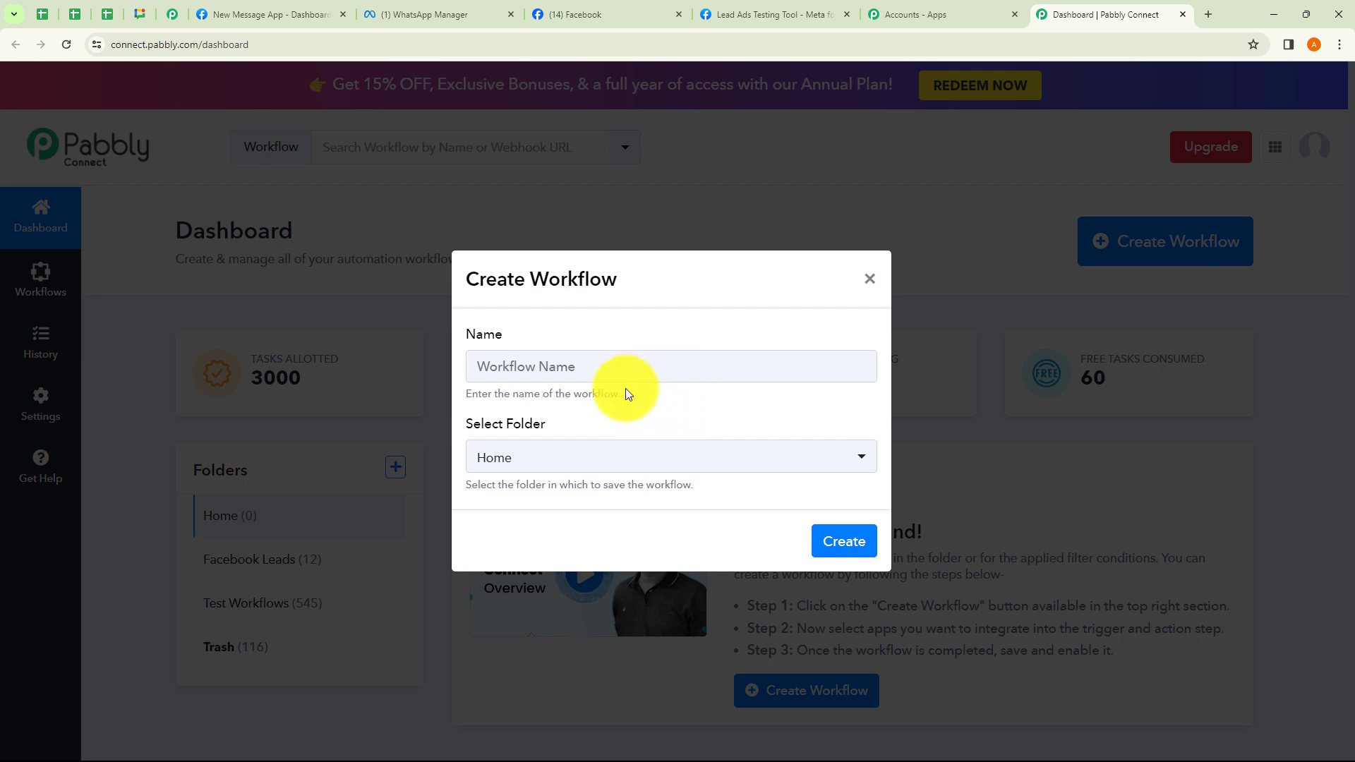
pyautogui.click(609, 461)
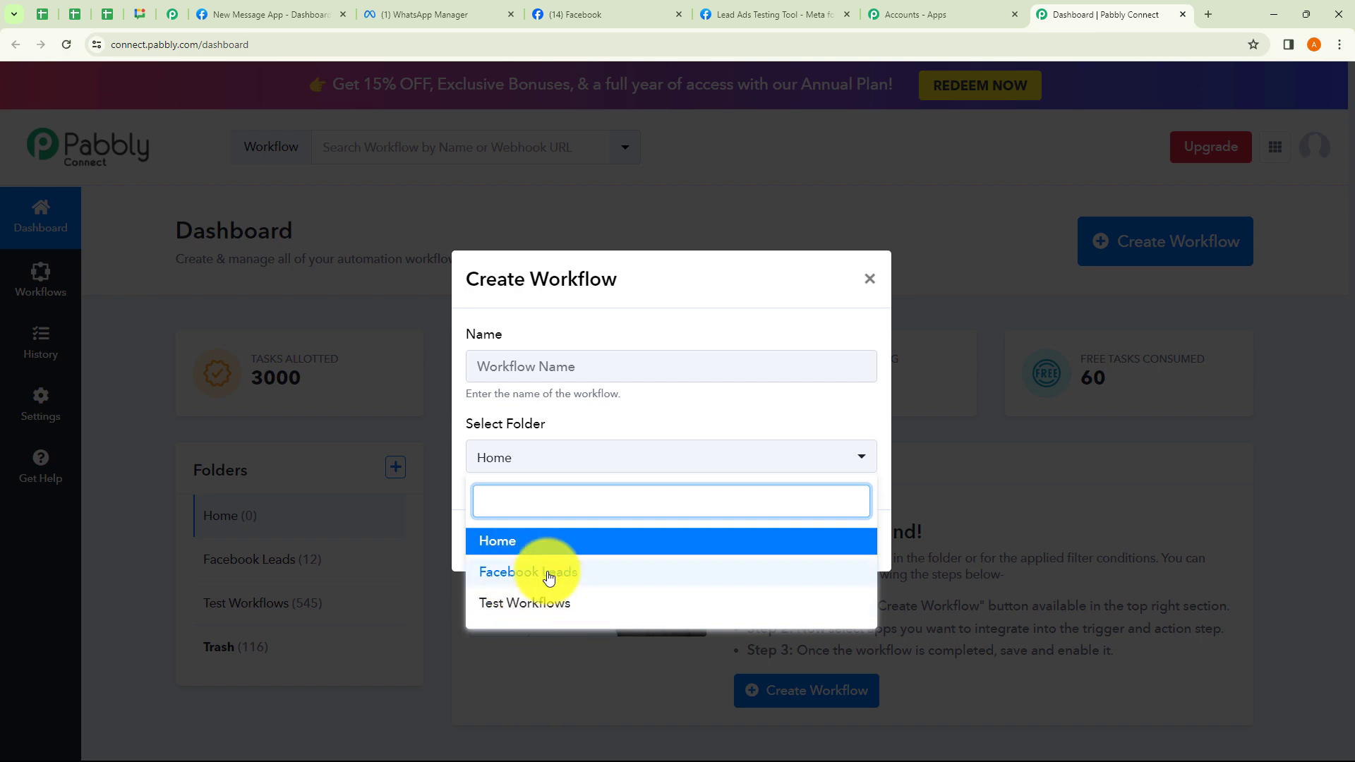
pyautogui.click(688, 408)
pyautogui.click(870, 278)
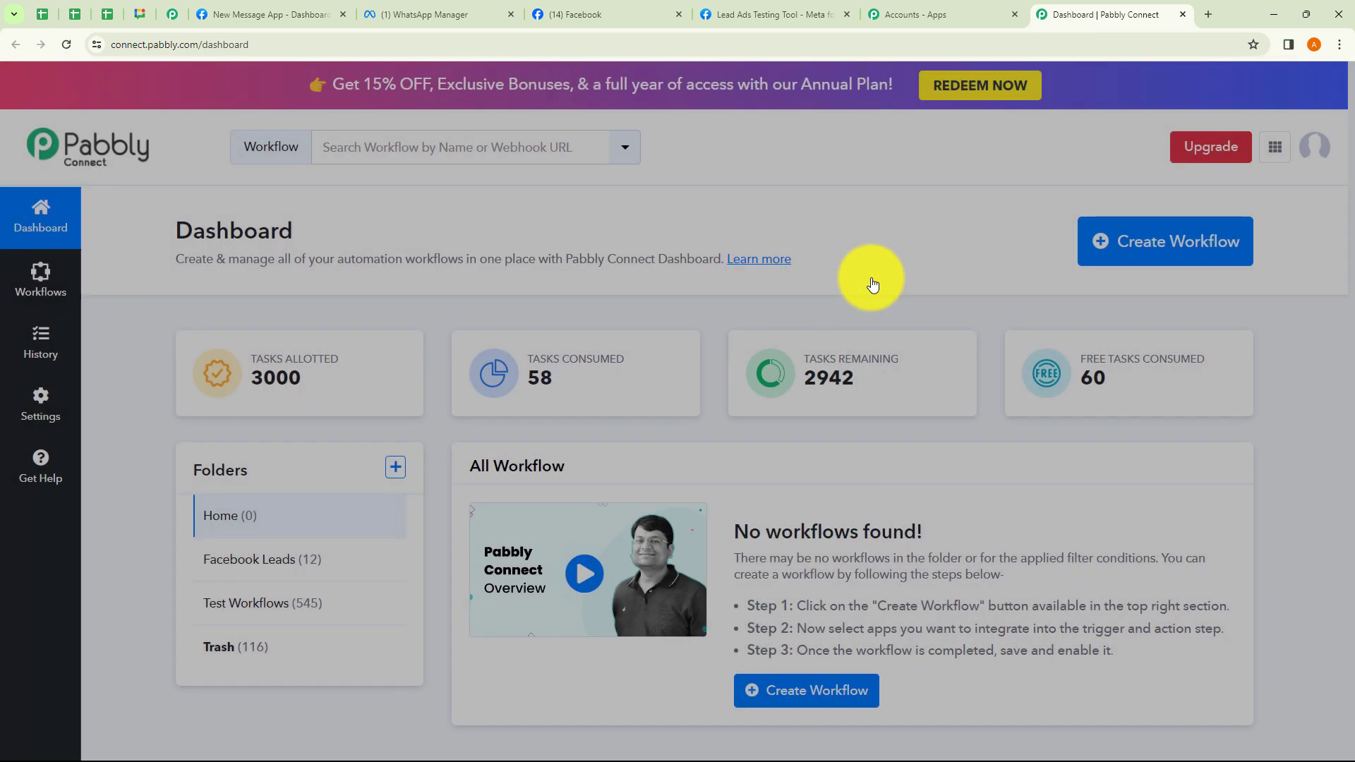
pyautogui.click(397, 469)
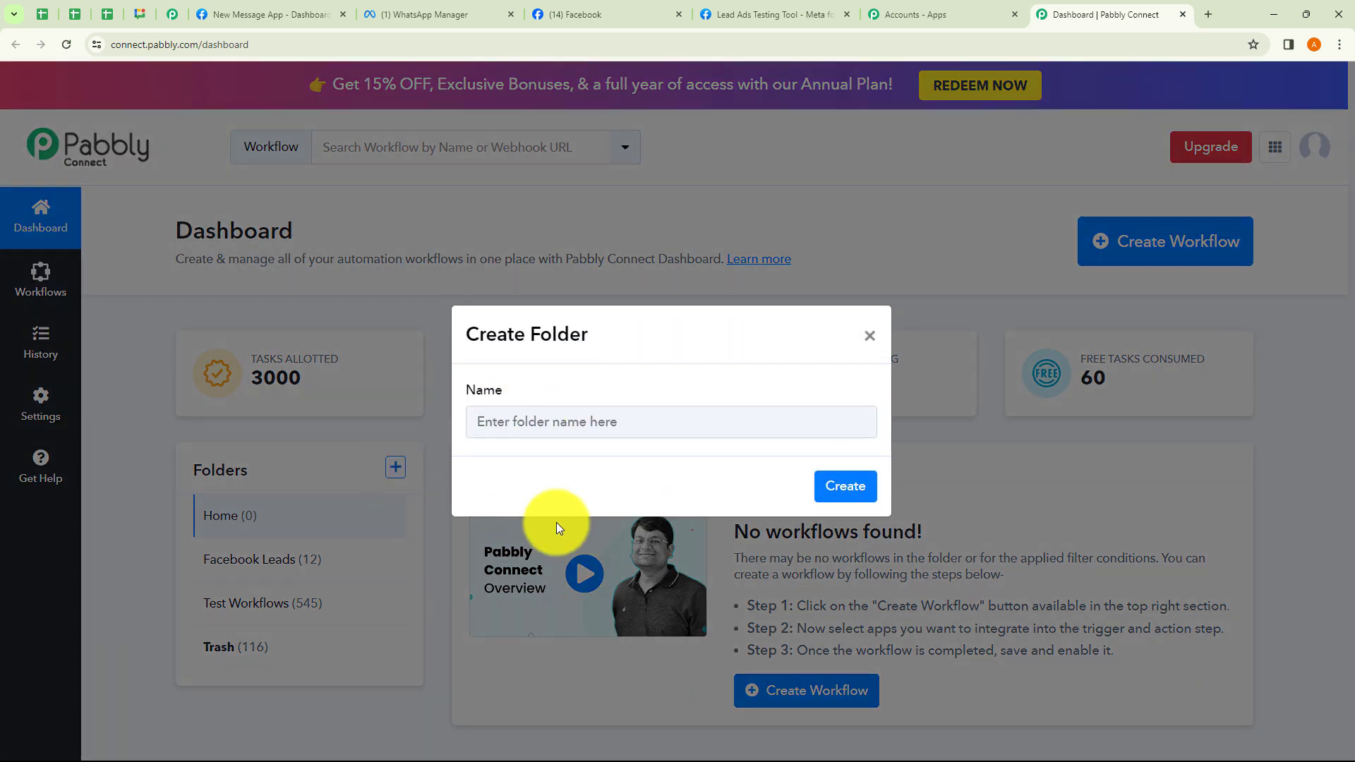
pyautogui.click(872, 335)
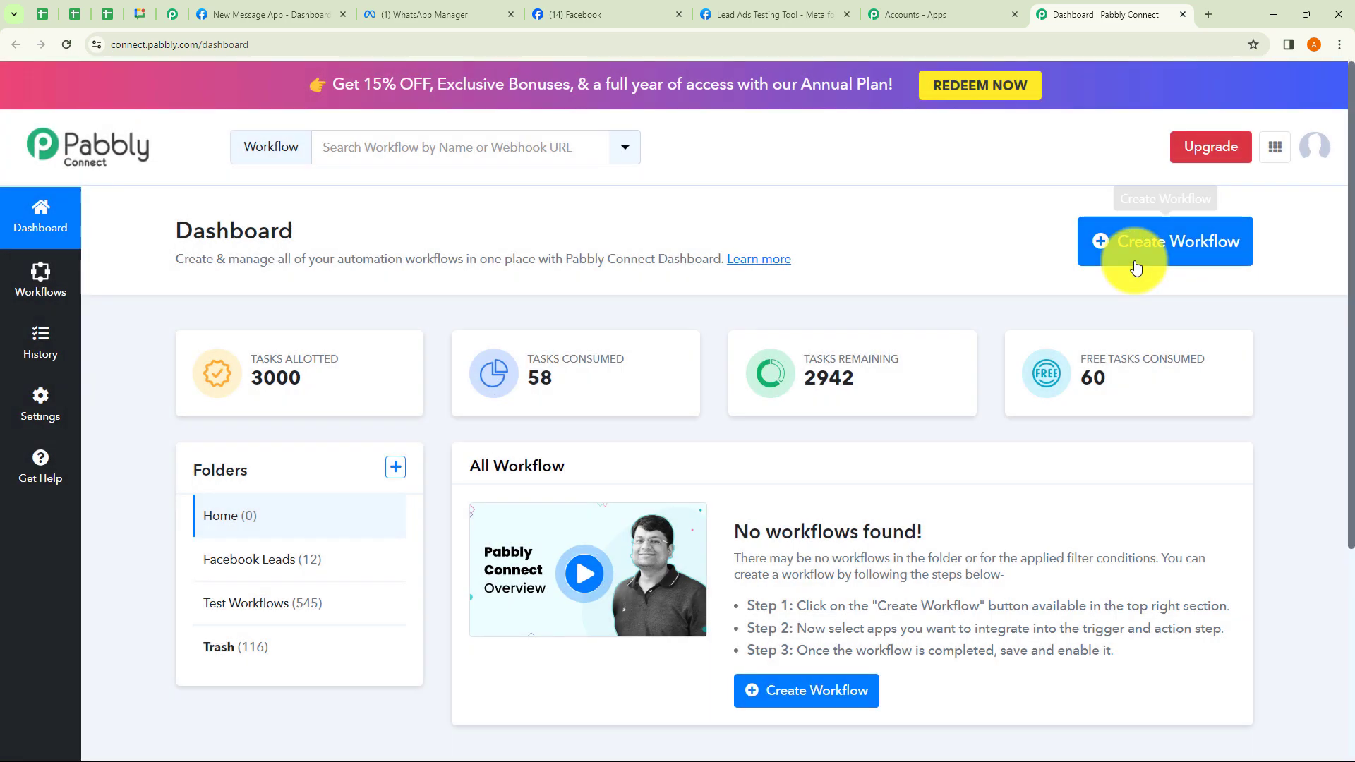
# Create the workflow 'Send Automated WhatsApp Message to your Arms Industries Lead' in Test Workflows.
pyautogui.click(1134, 263)
pyautogui.click(648, 375)
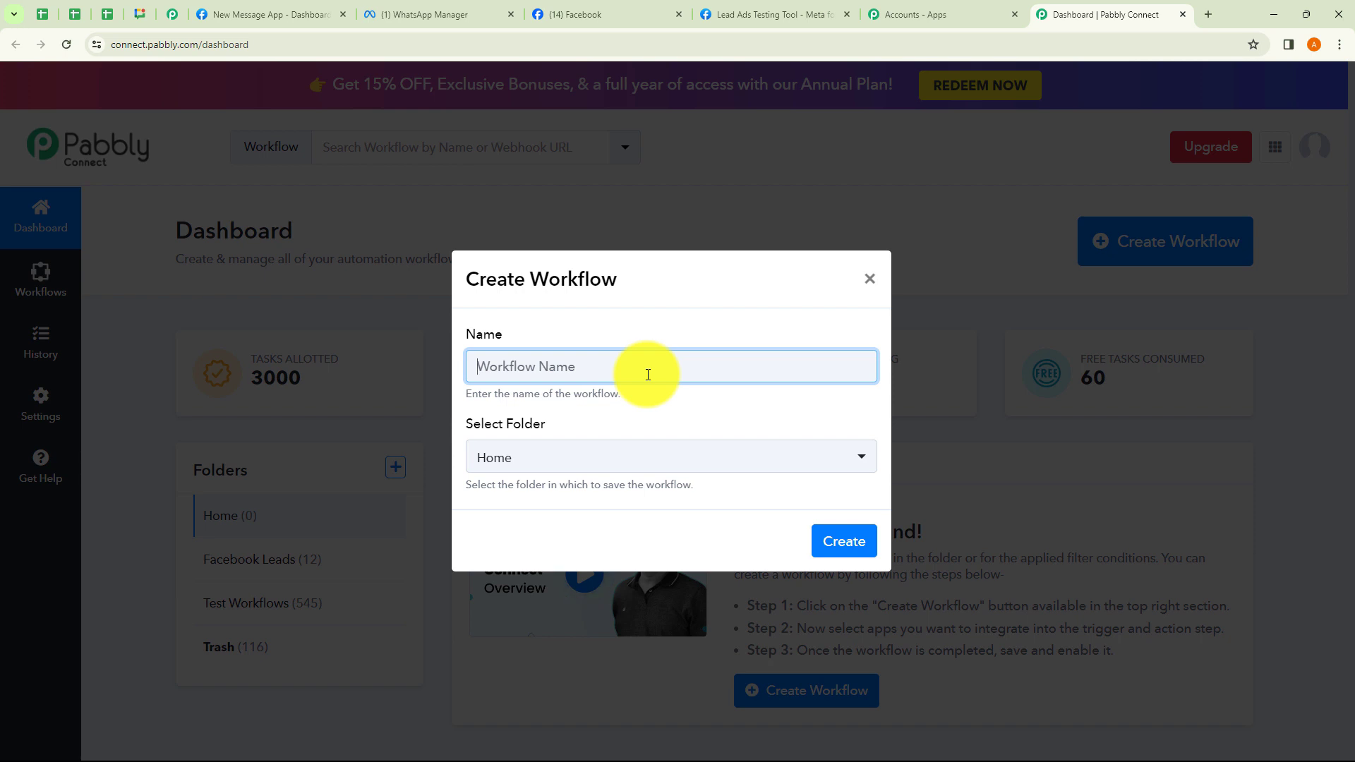
pyautogui.write('Send Automated WhatsApp Message to your Arms Industries Lead')
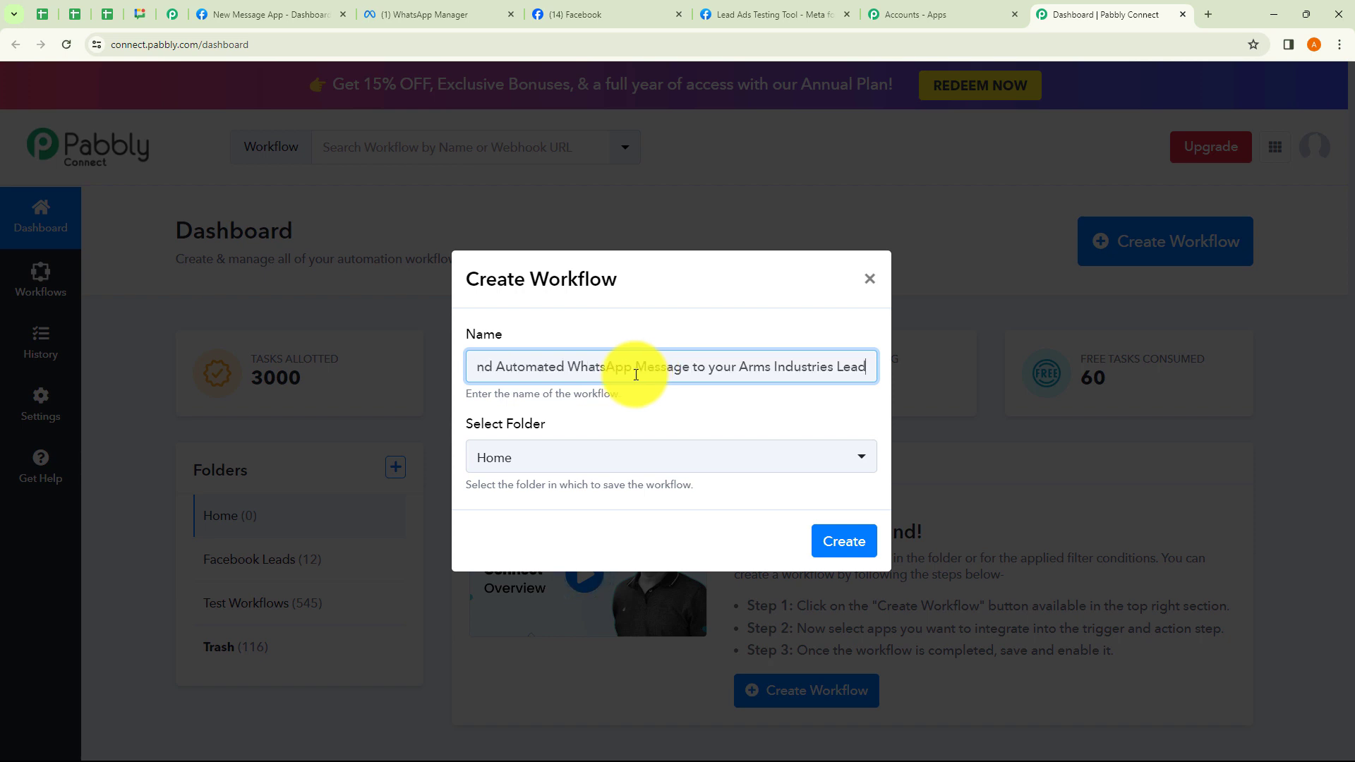
pyautogui.moveTo(492, 368); pyautogui.dragTo(862, 369)
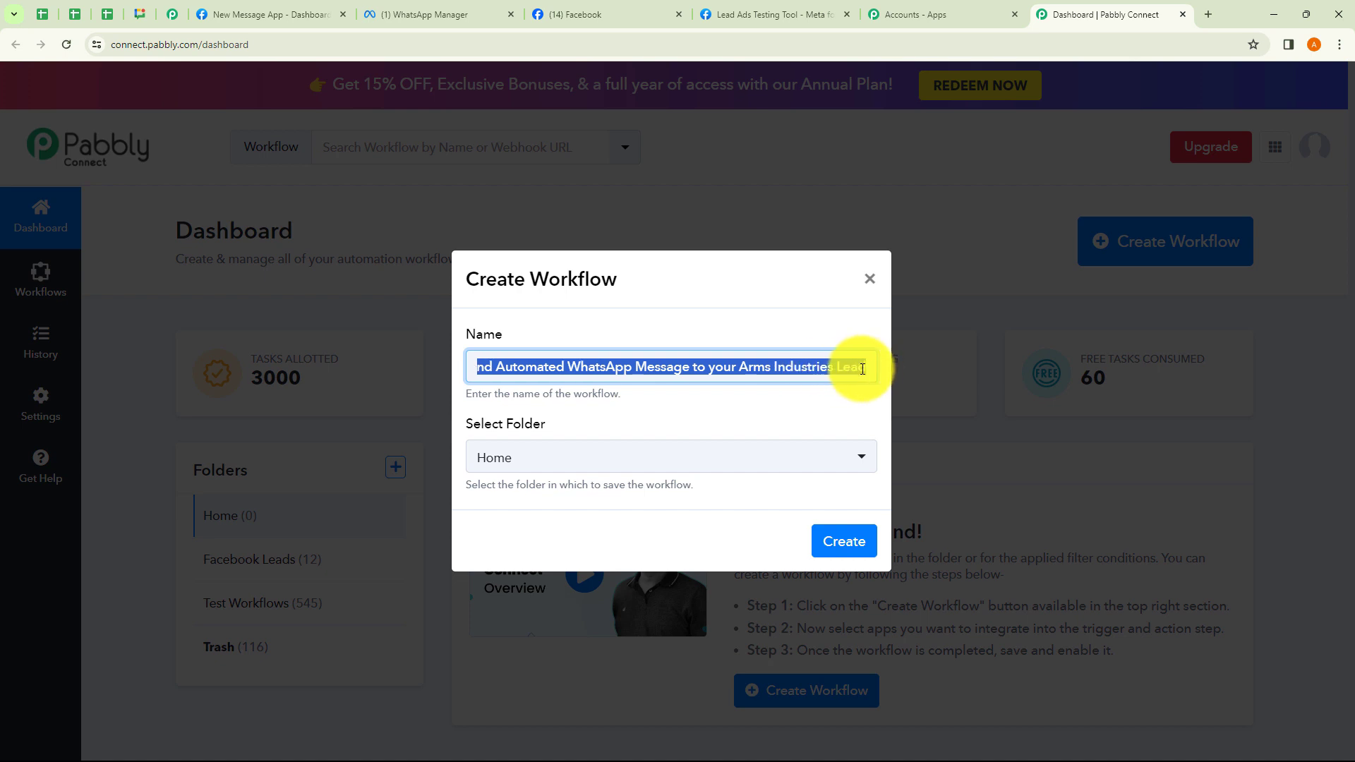
pyautogui.click(822, 393)
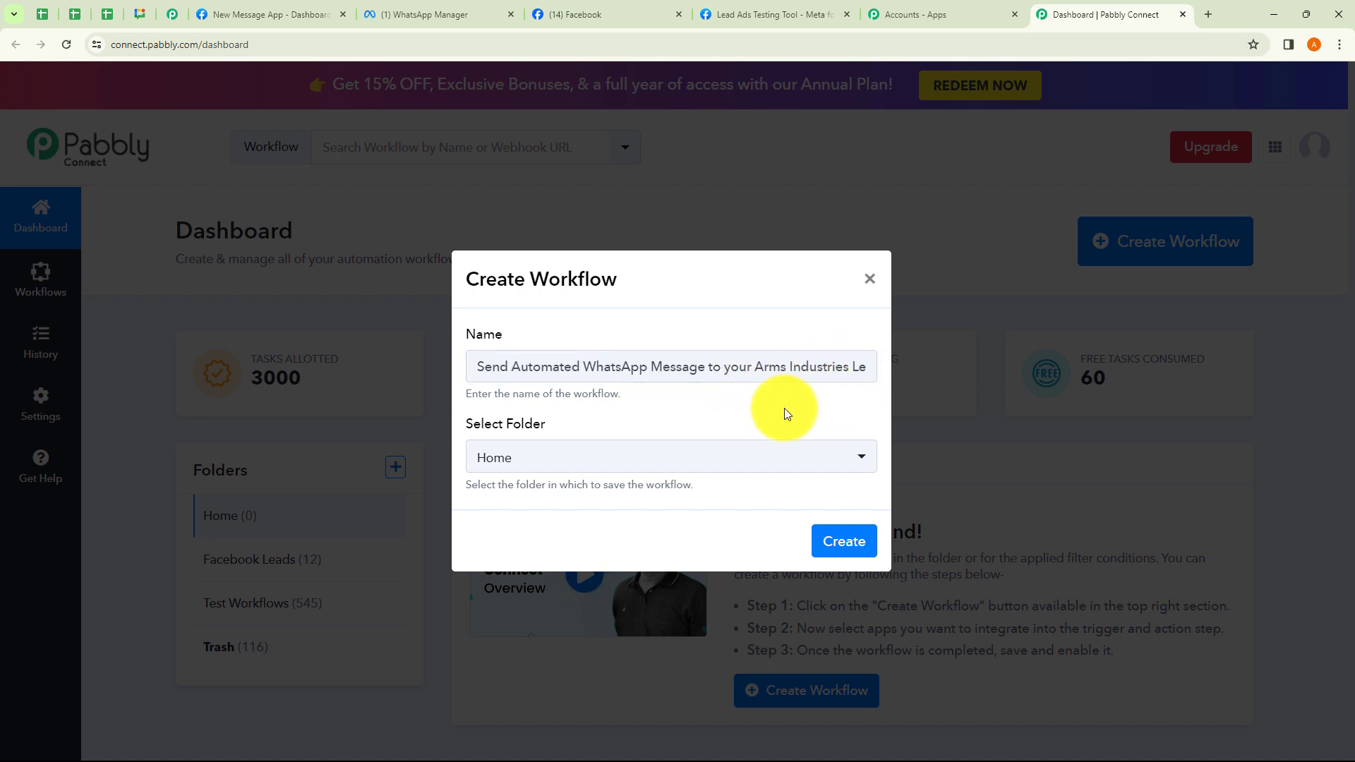
pyautogui.click(609, 469)
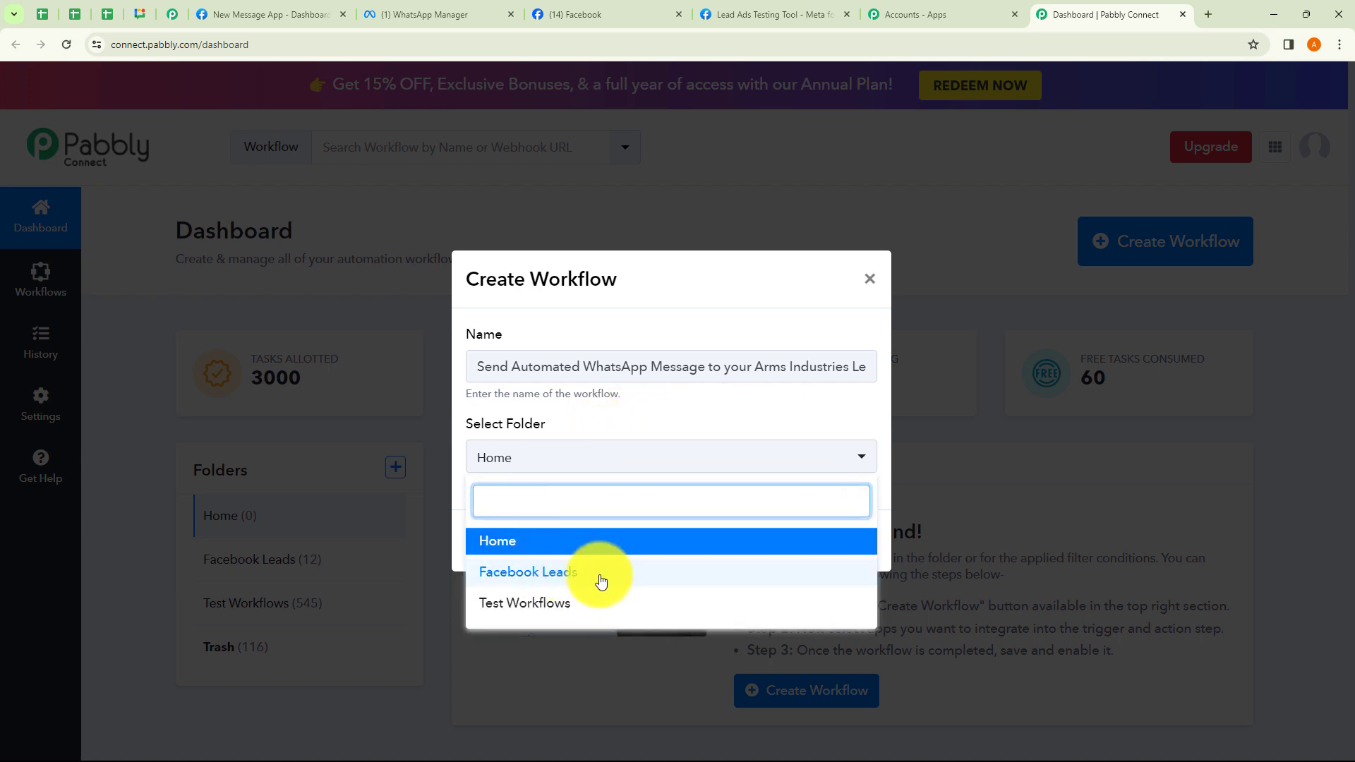
pyautogui.click(555, 606)
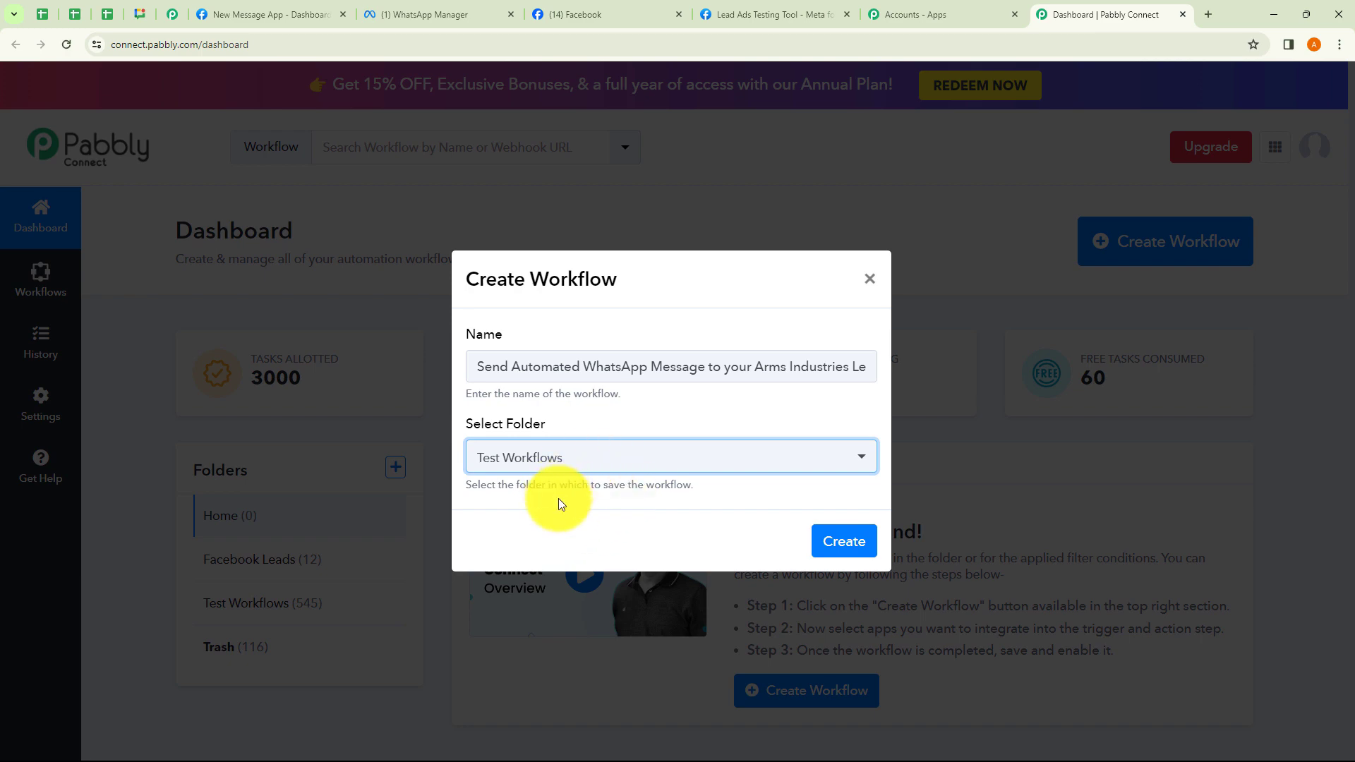
pyautogui.click(832, 542)
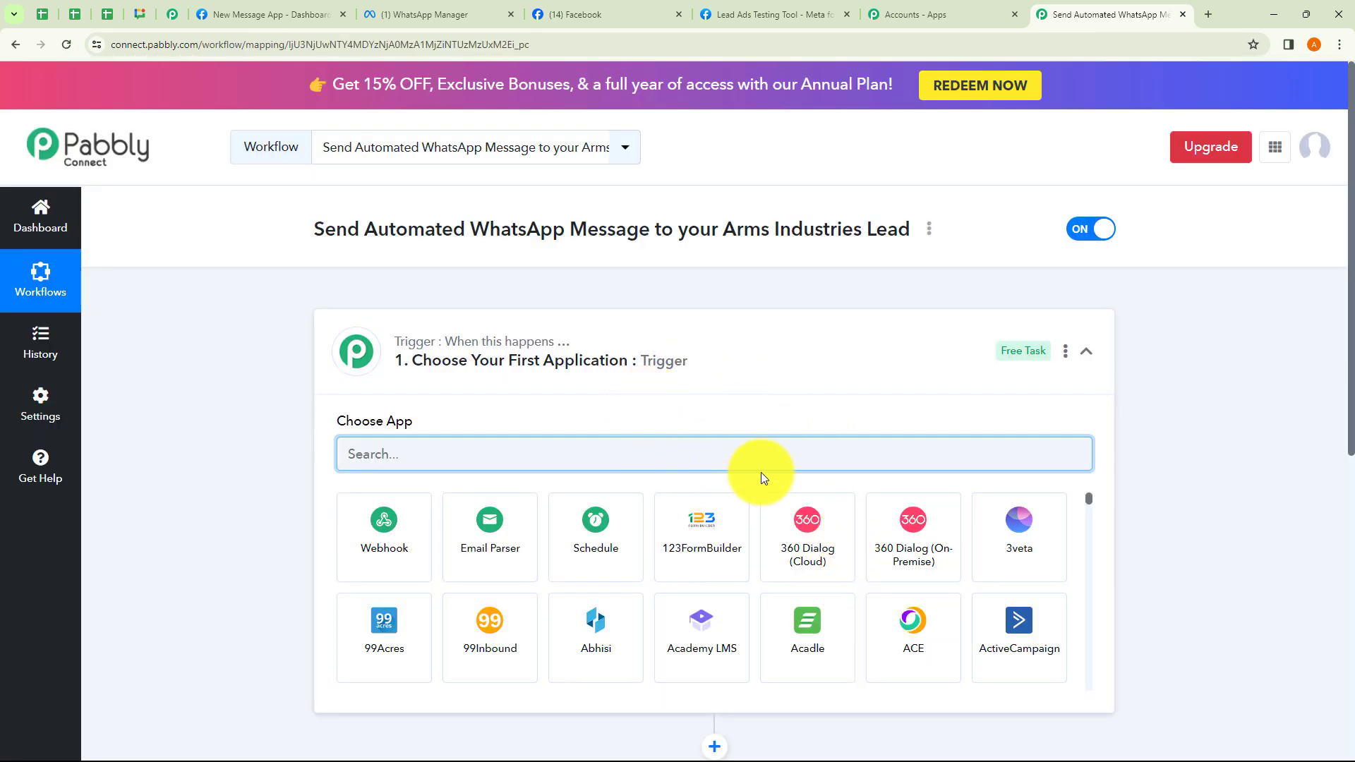
# Expand and collapse the trigger and action steps to look over the empty workflow.
pyautogui.click(770, 368)
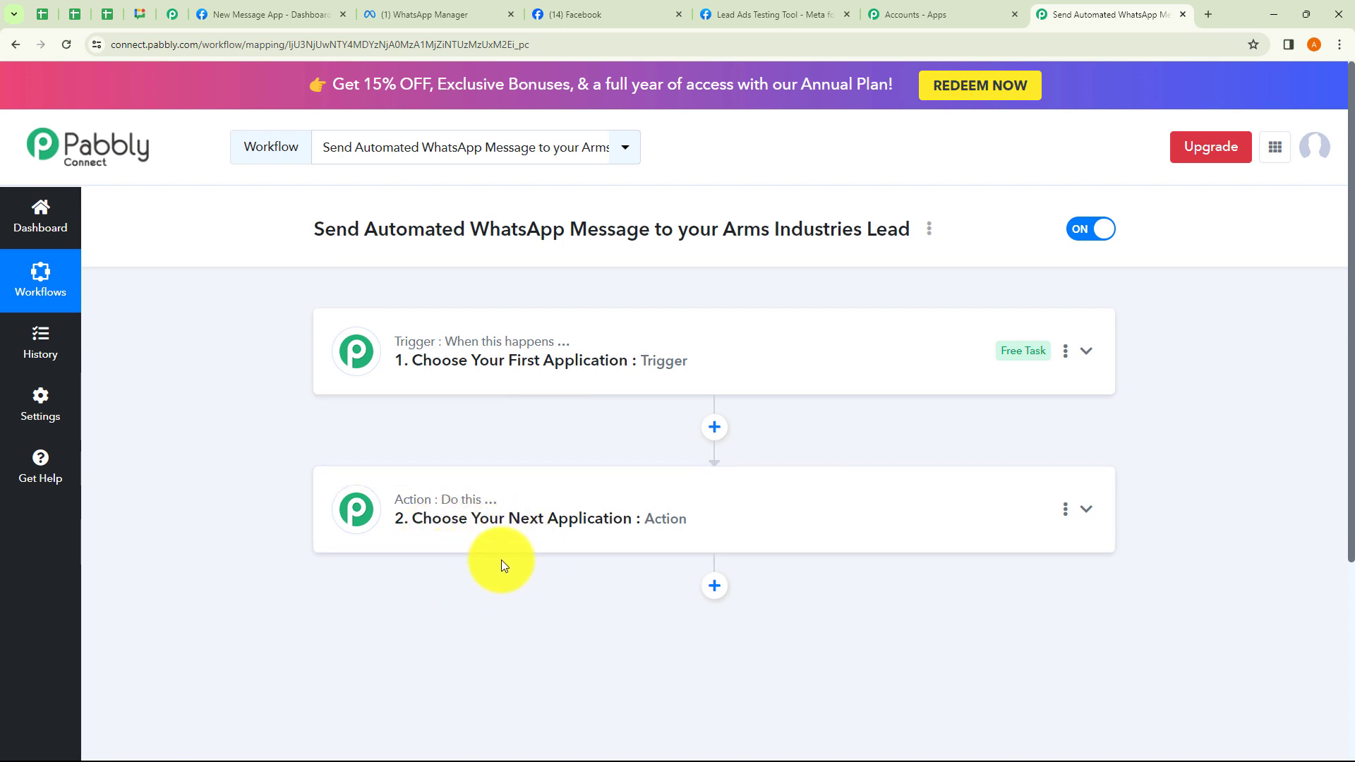
pyautogui.click(514, 385)
pyautogui.click(514, 385)
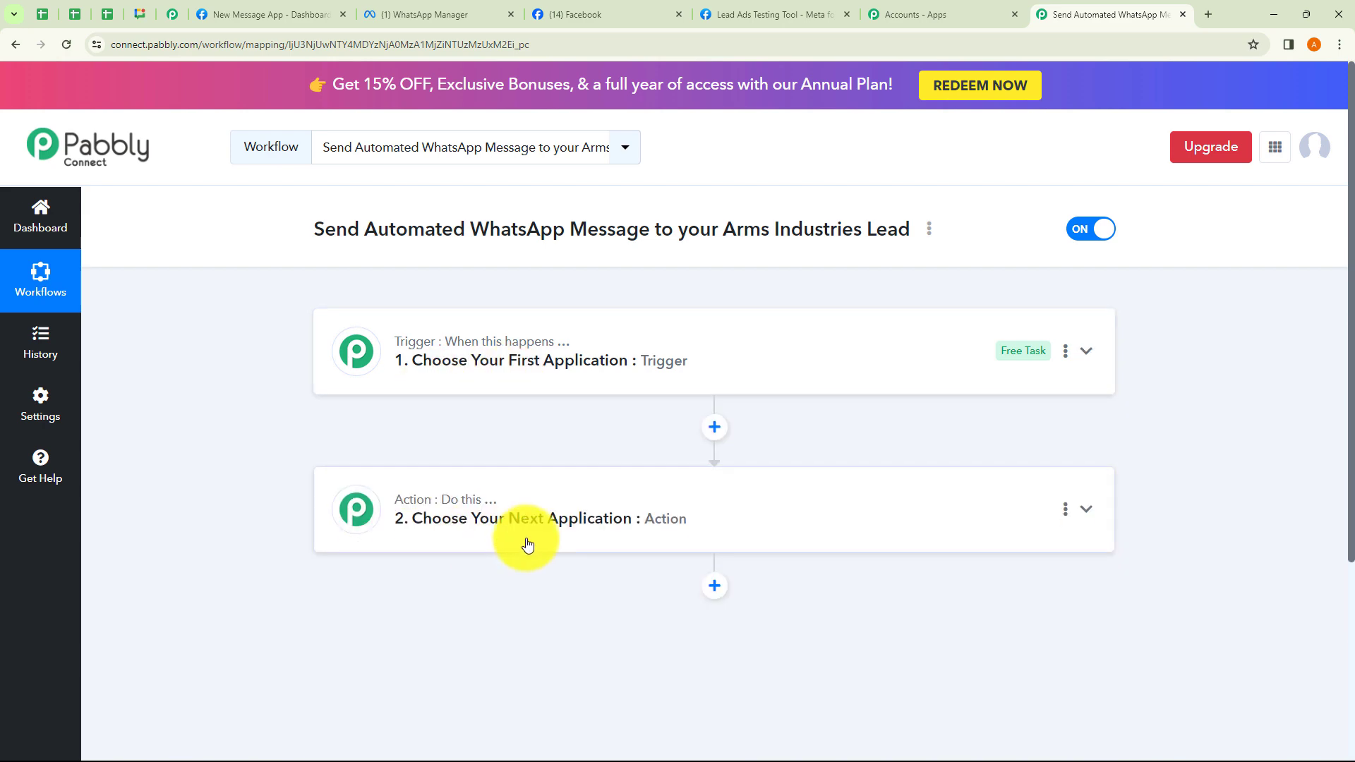
pyautogui.click(530, 543)
pyautogui.click(549, 302)
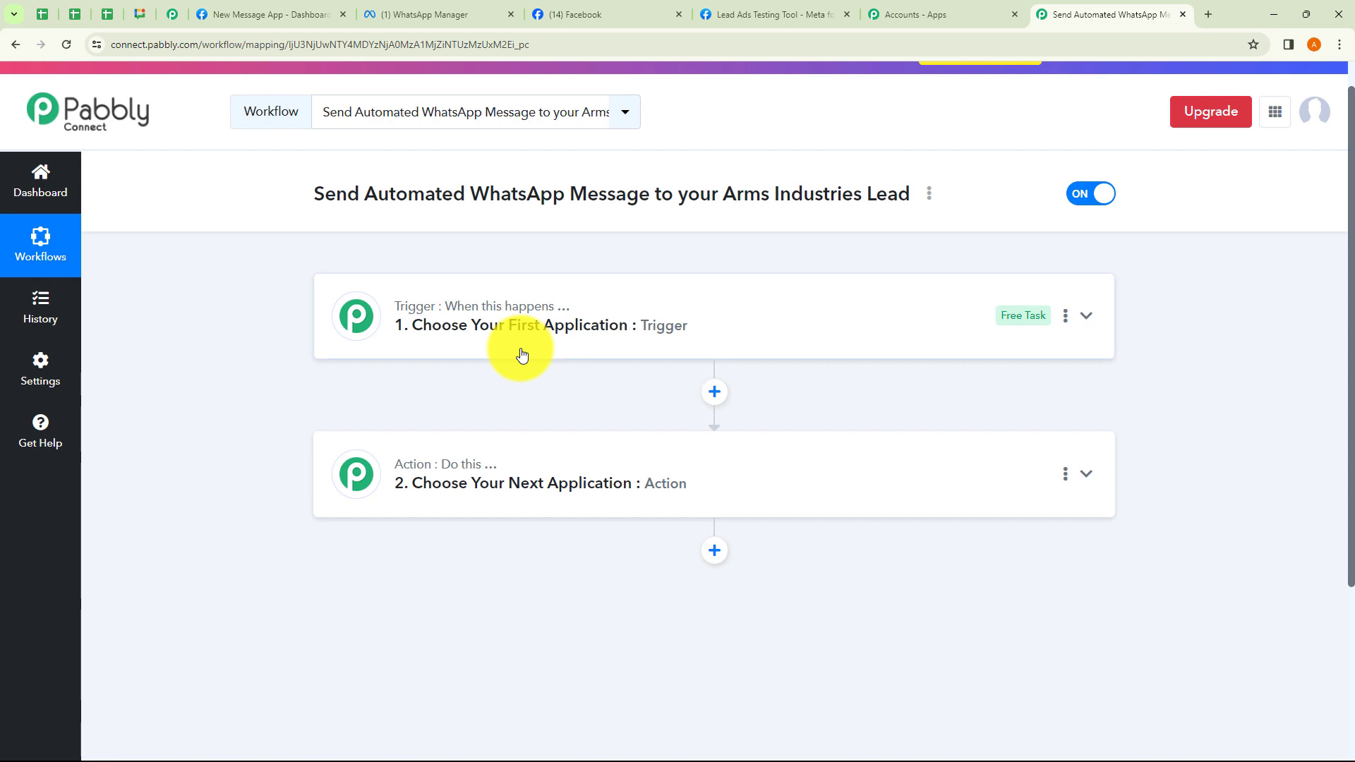
# Set the trigger app to Facebook Lead Ads with the New Lead (Instant) event.
pyautogui.click(522, 354)
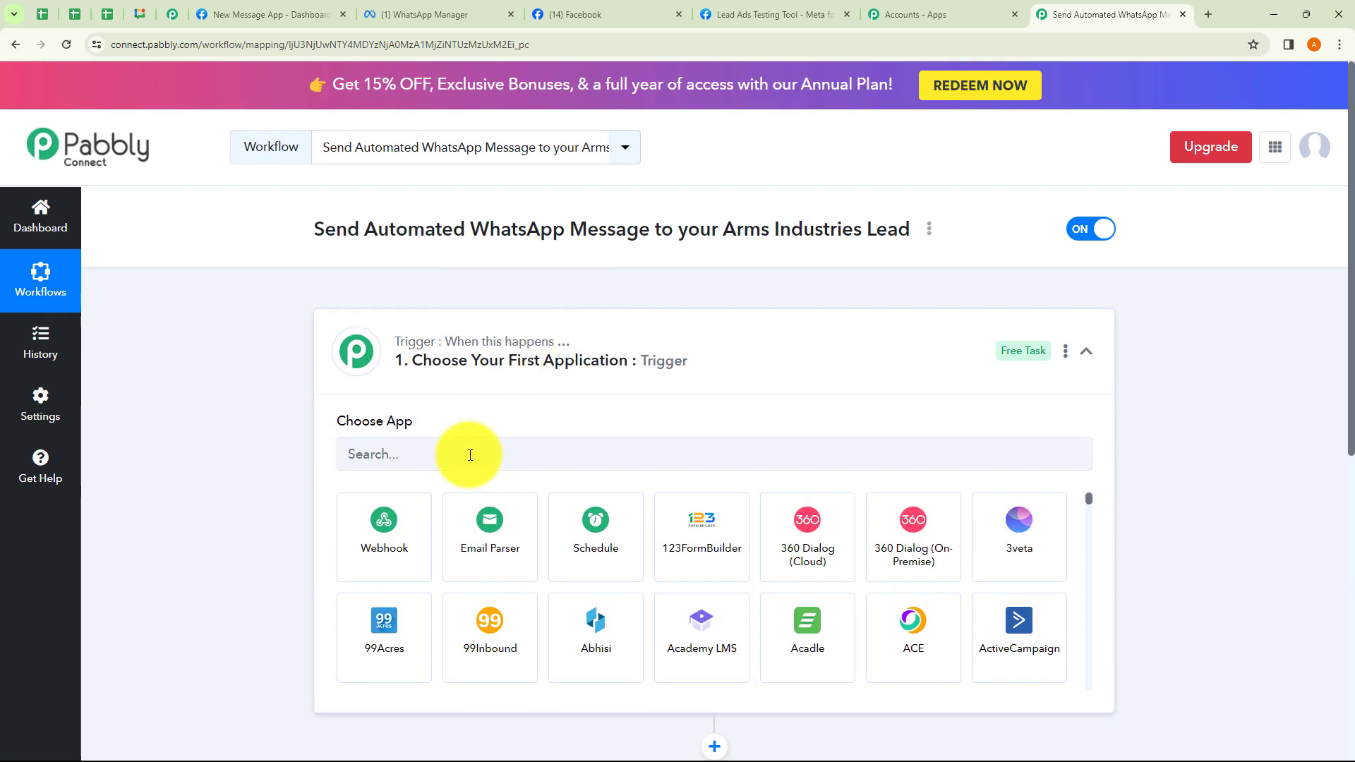
pyautogui.click(468, 456)
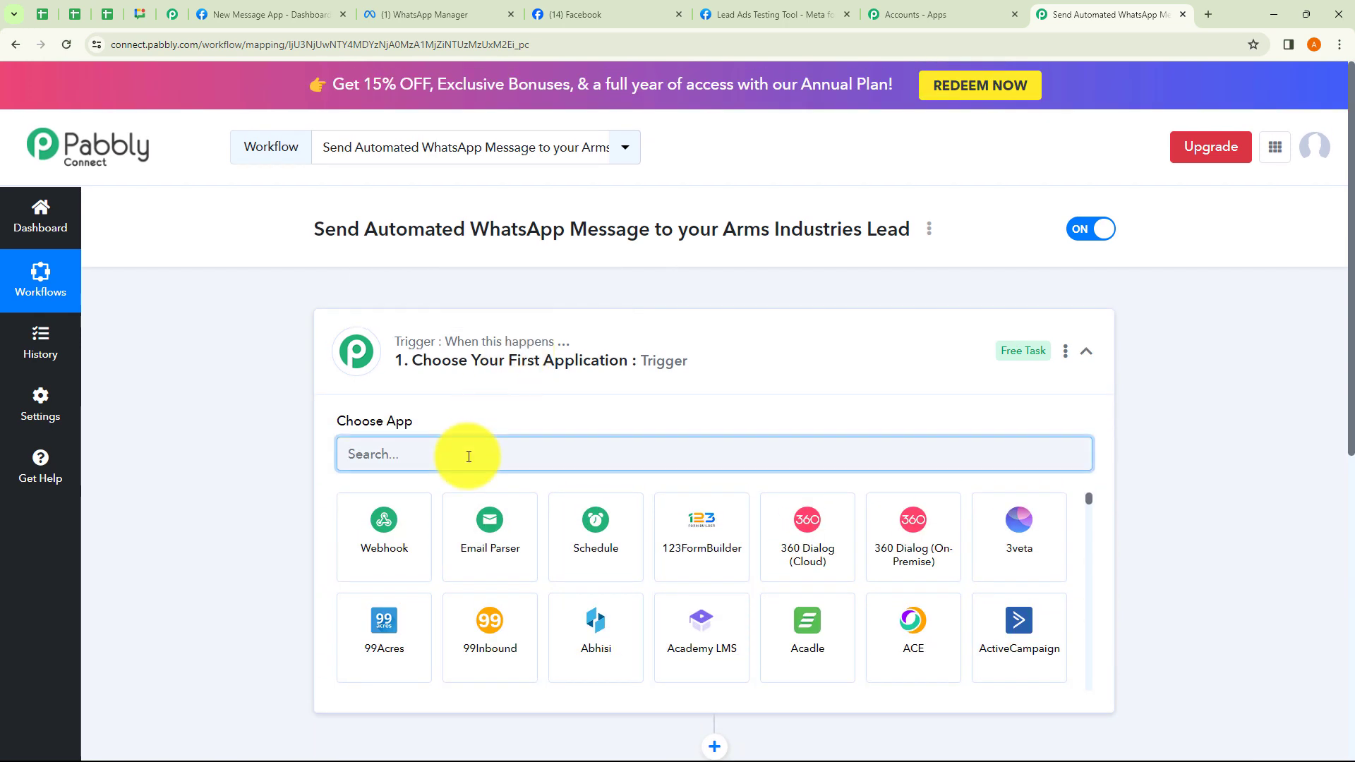
pyautogui.write('Fac')
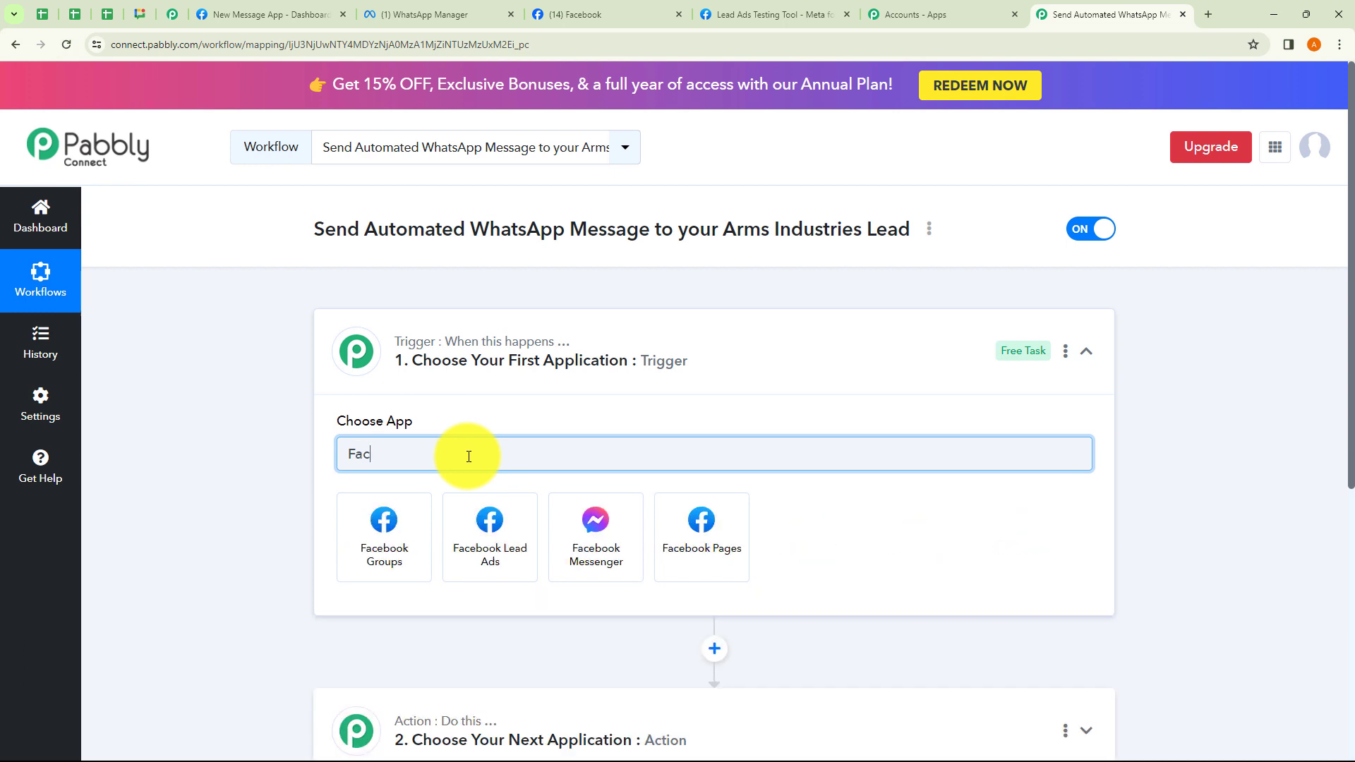
pyautogui.write('ebook')
pyautogui.click(487, 535)
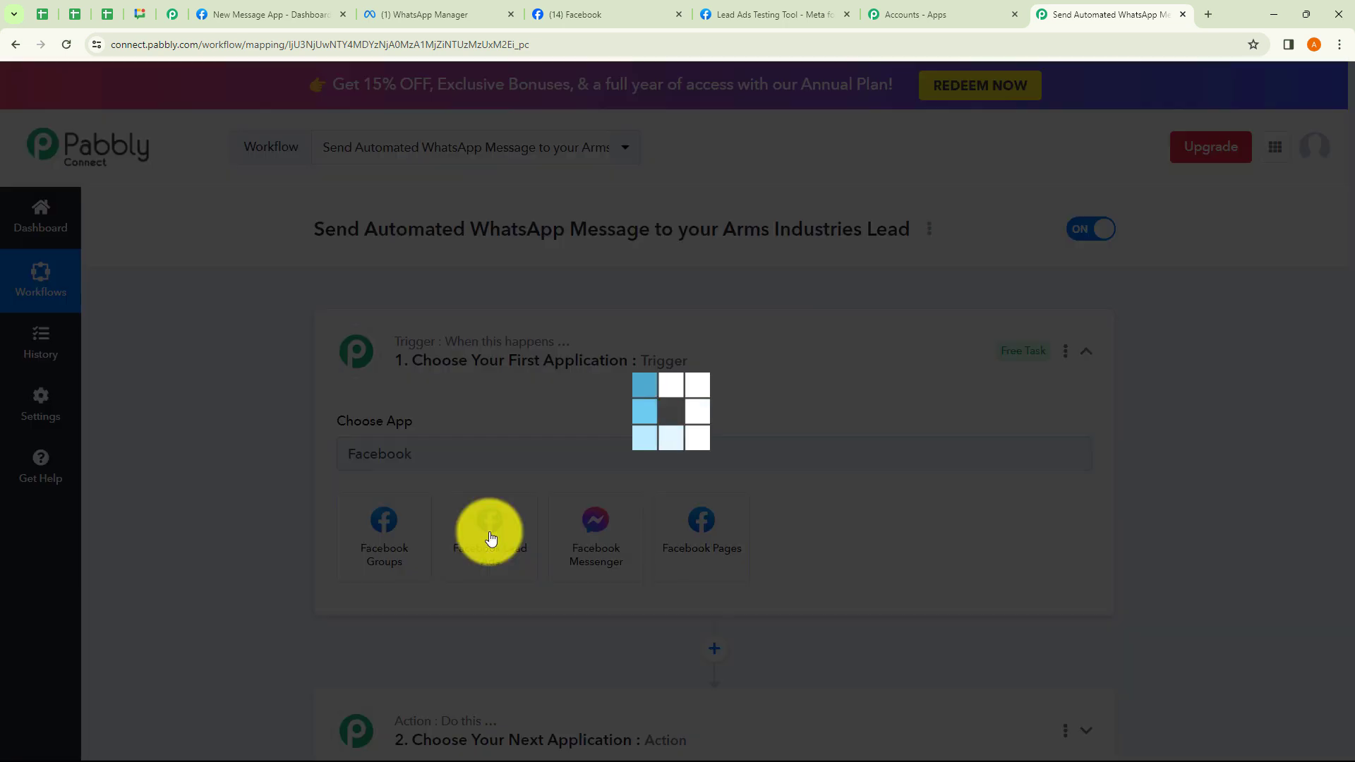
pyautogui.click(475, 528)
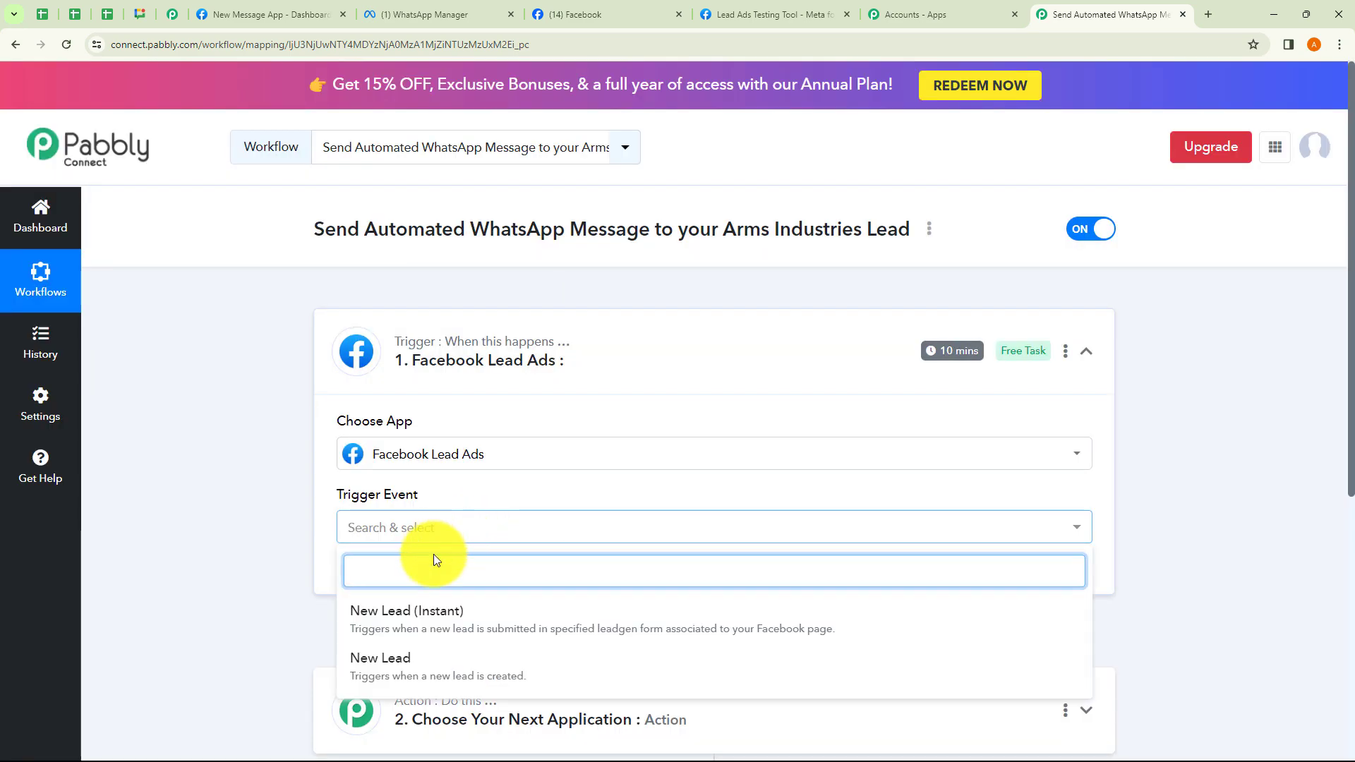
pyautogui.click(425, 618)
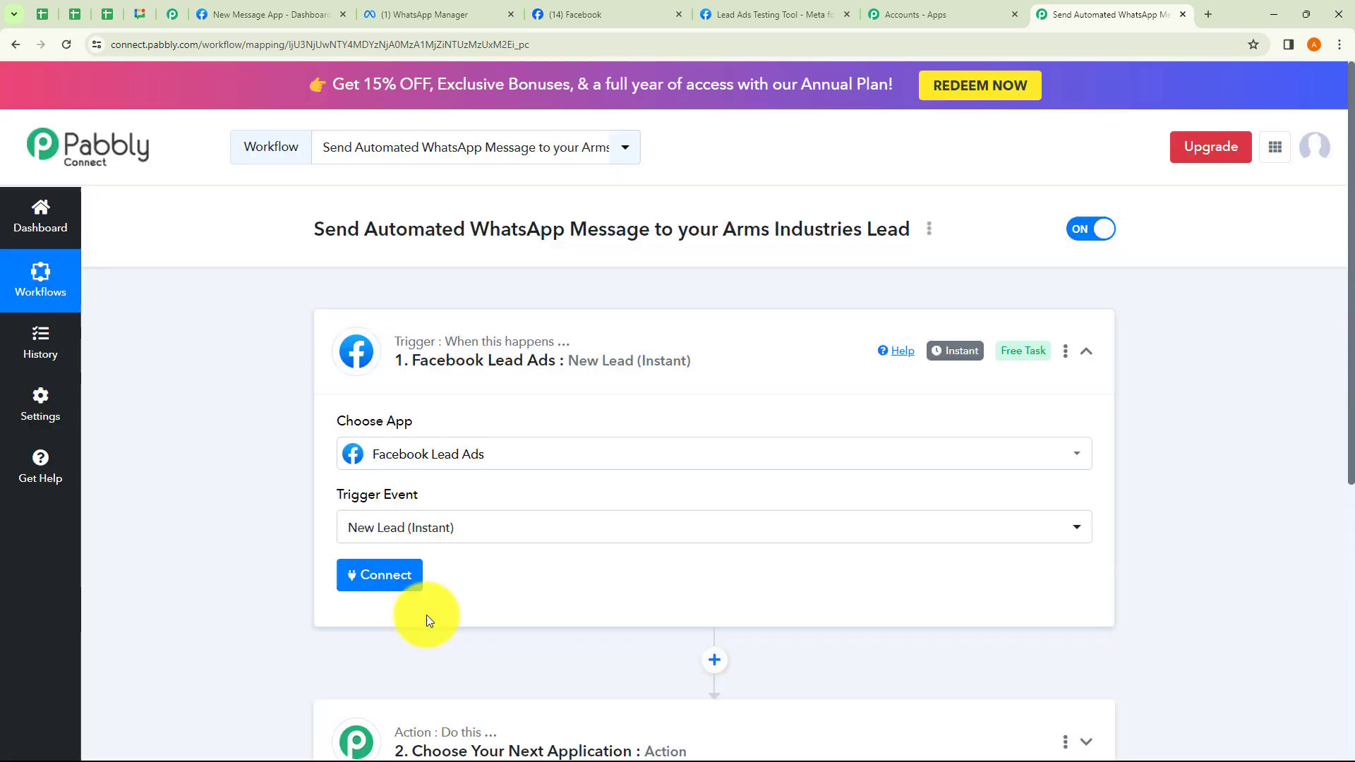
pyautogui.click(400, 584)
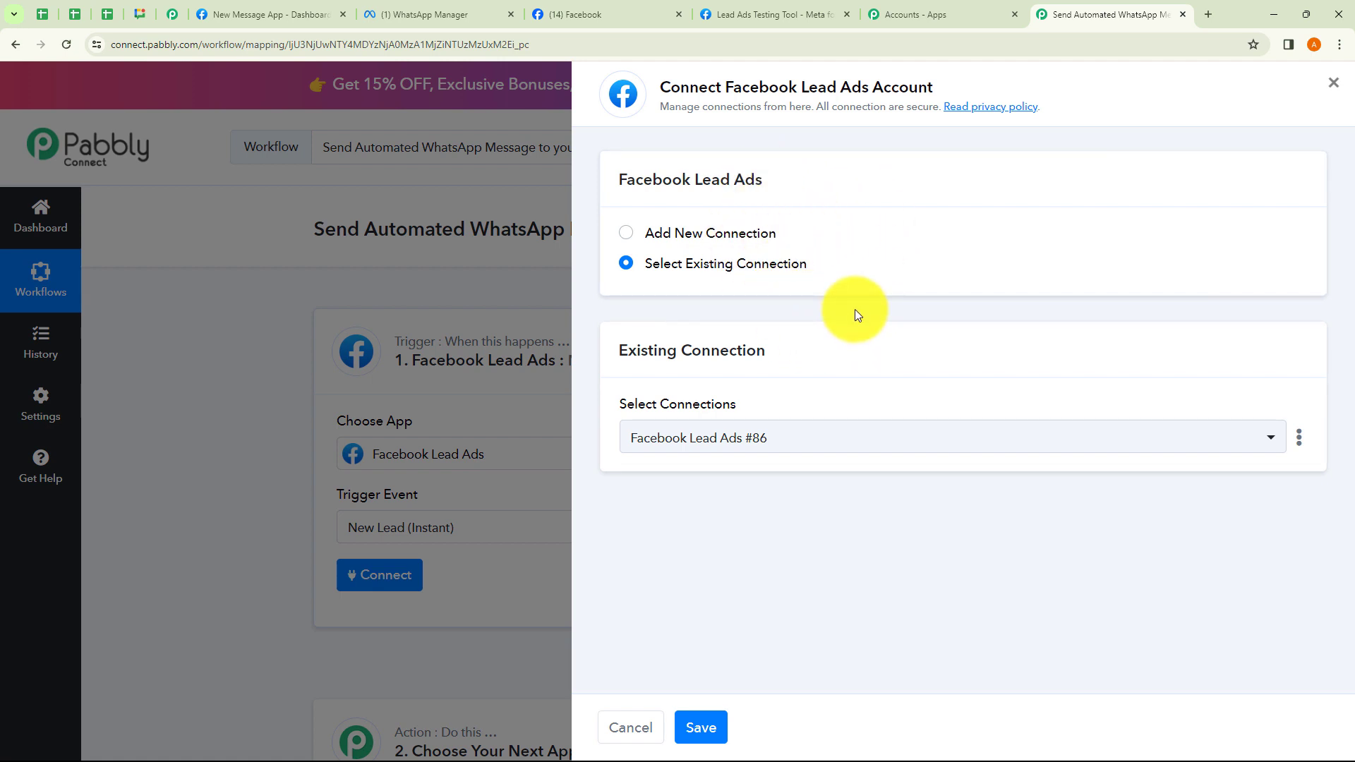
# Connect the trigger through the existing Facebook Lead Ads #86 connection and save it.
pyautogui.click(642, 236)
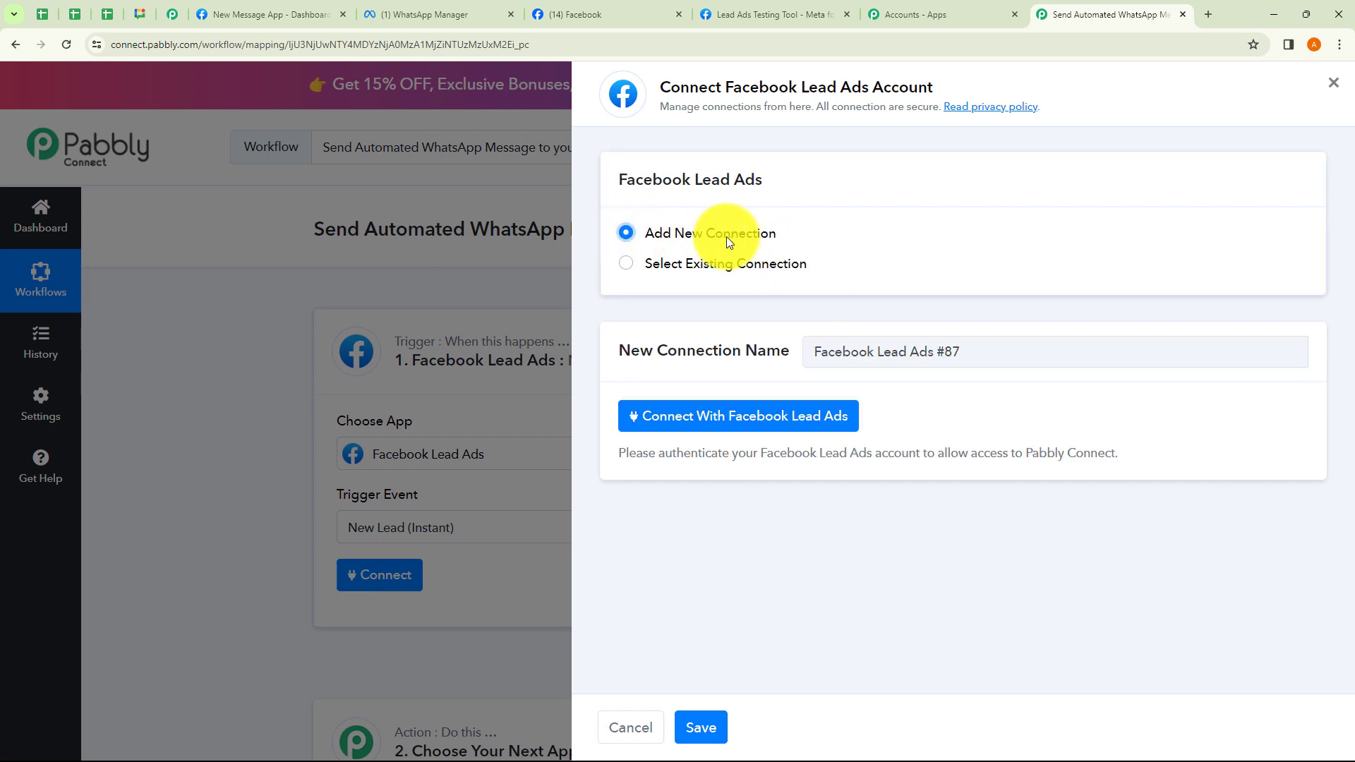
pyautogui.click(632, 267)
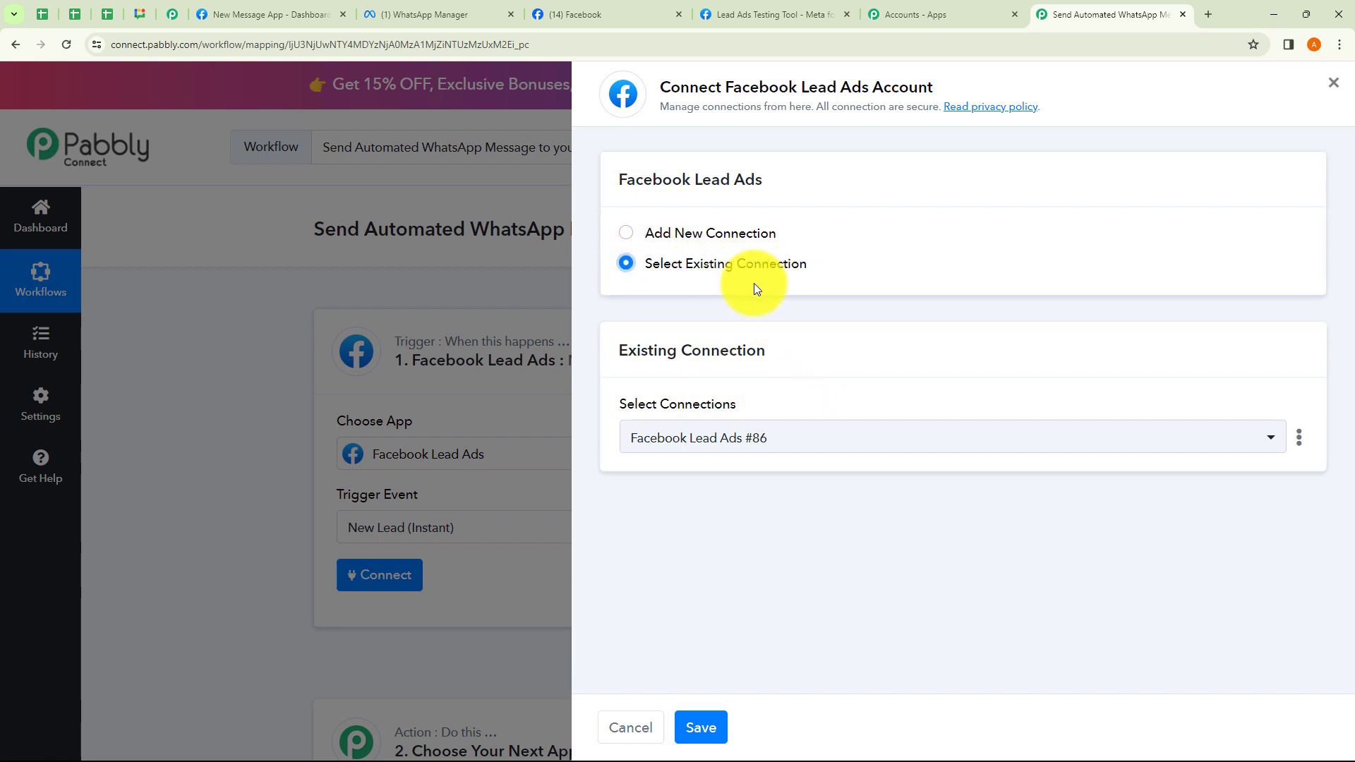
pyautogui.click(734, 434)
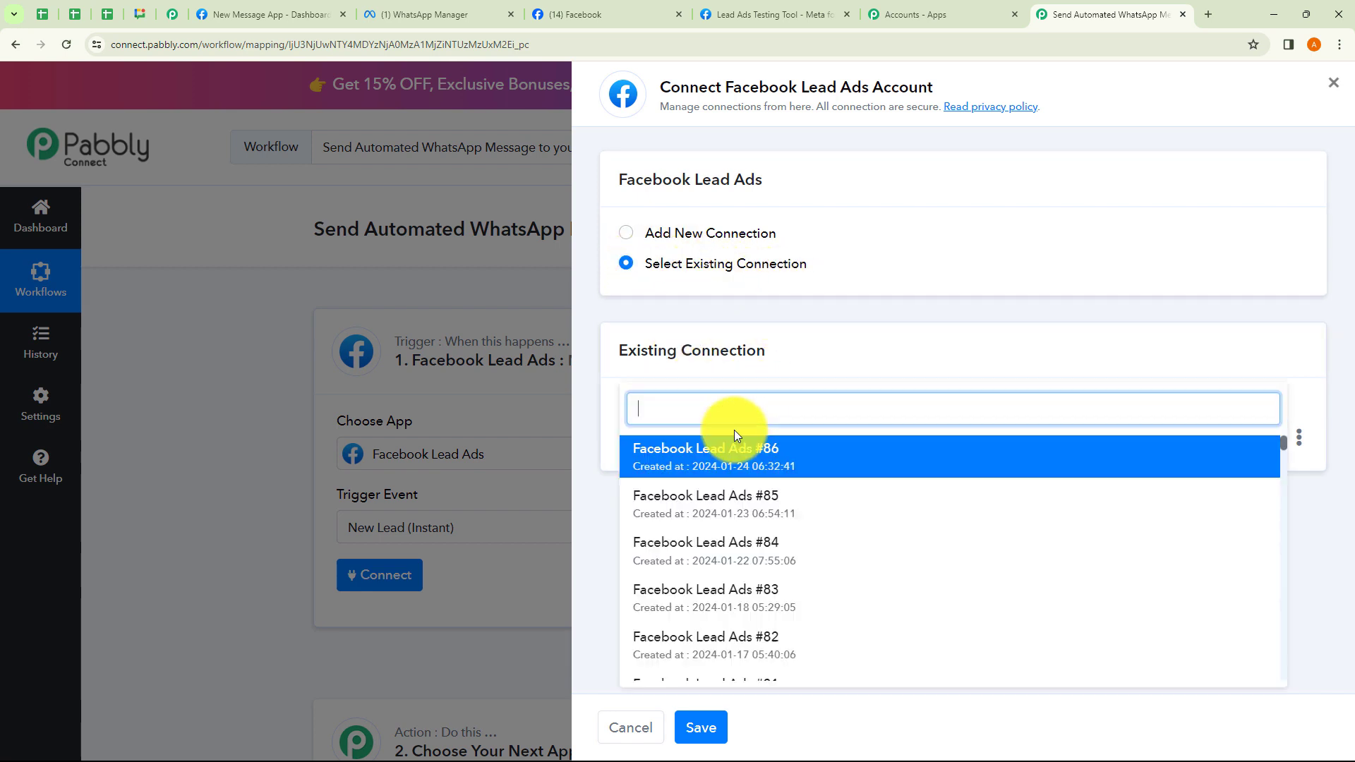
pyautogui.click(600, 535)
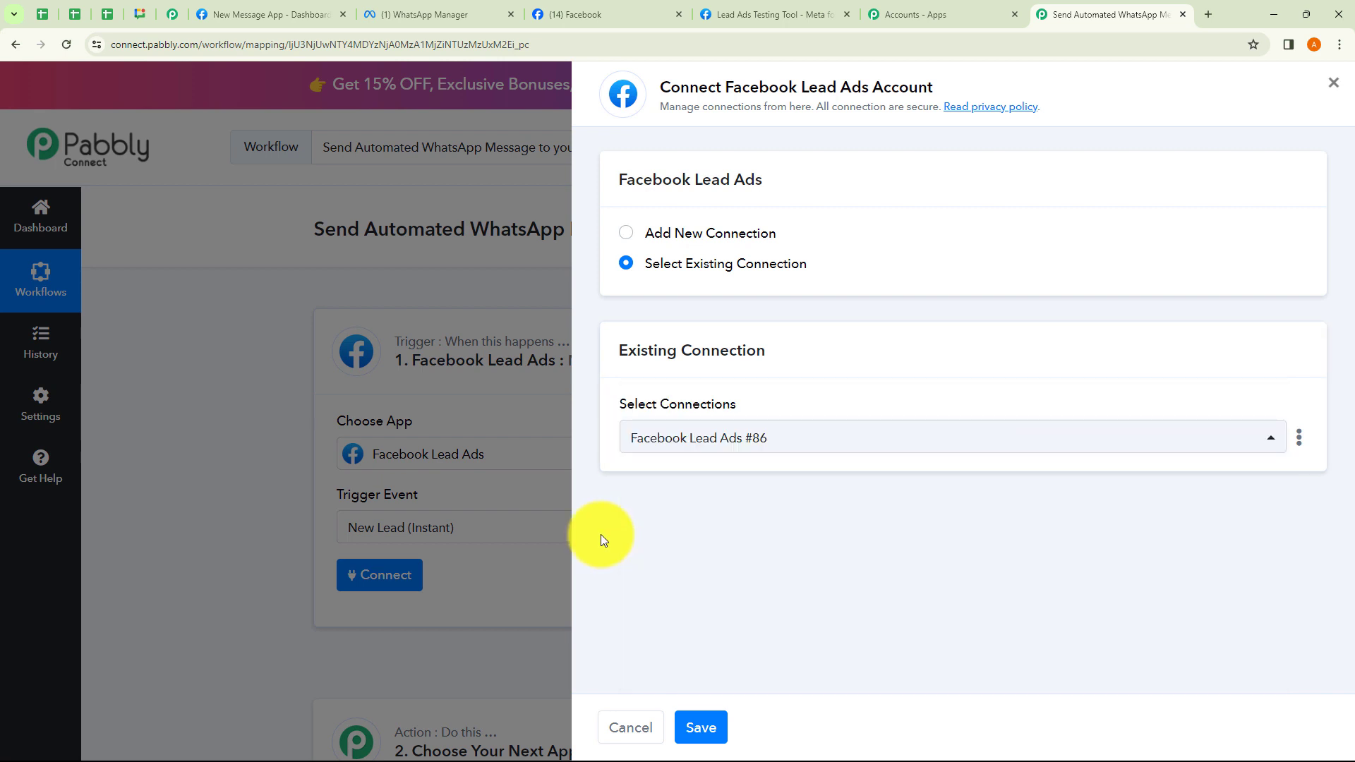
pyautogui.click(621, 235)
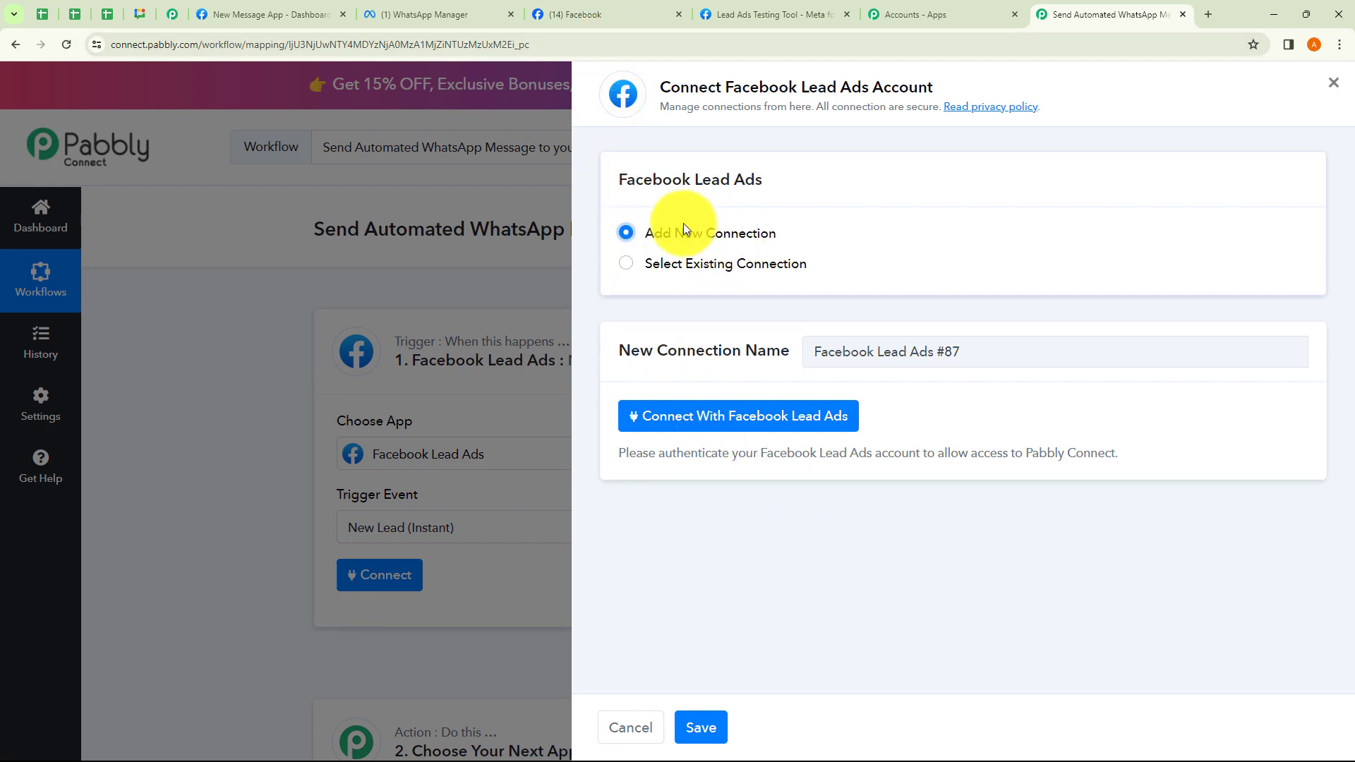
pyautogui.click(626, 264)
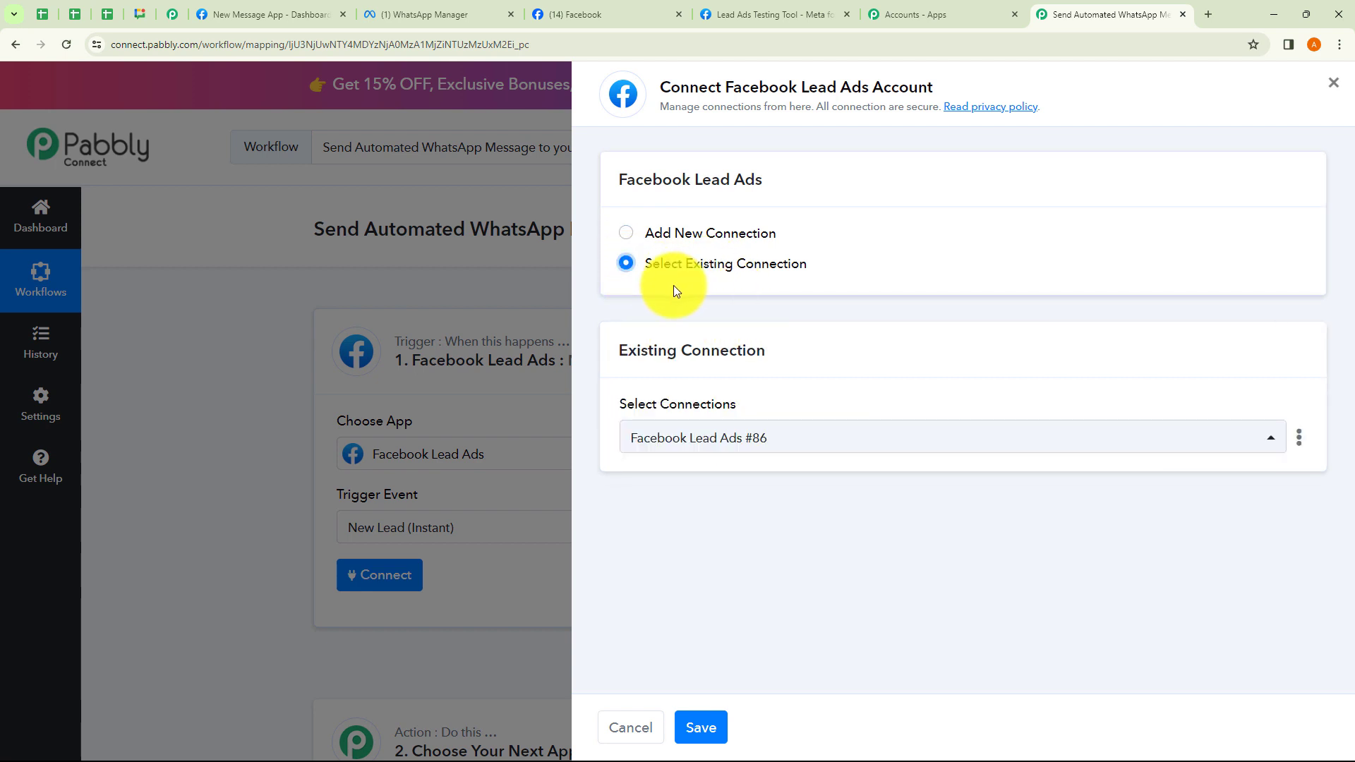
pyautogui.click(710, 724)
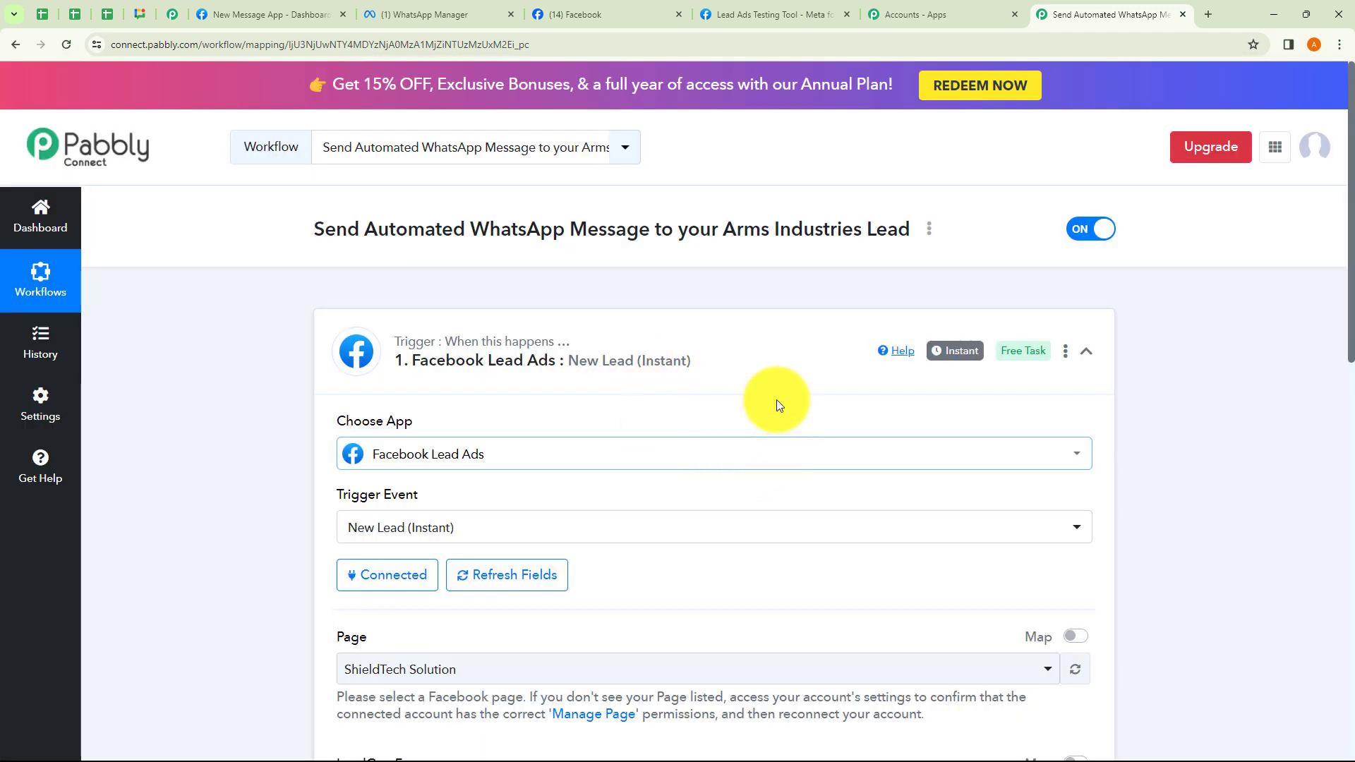
# Keep ShieldTech Solution as the page and set the LeadGen Form to New Lead Form.
pyautogui.scroll(-4, 727, 465)
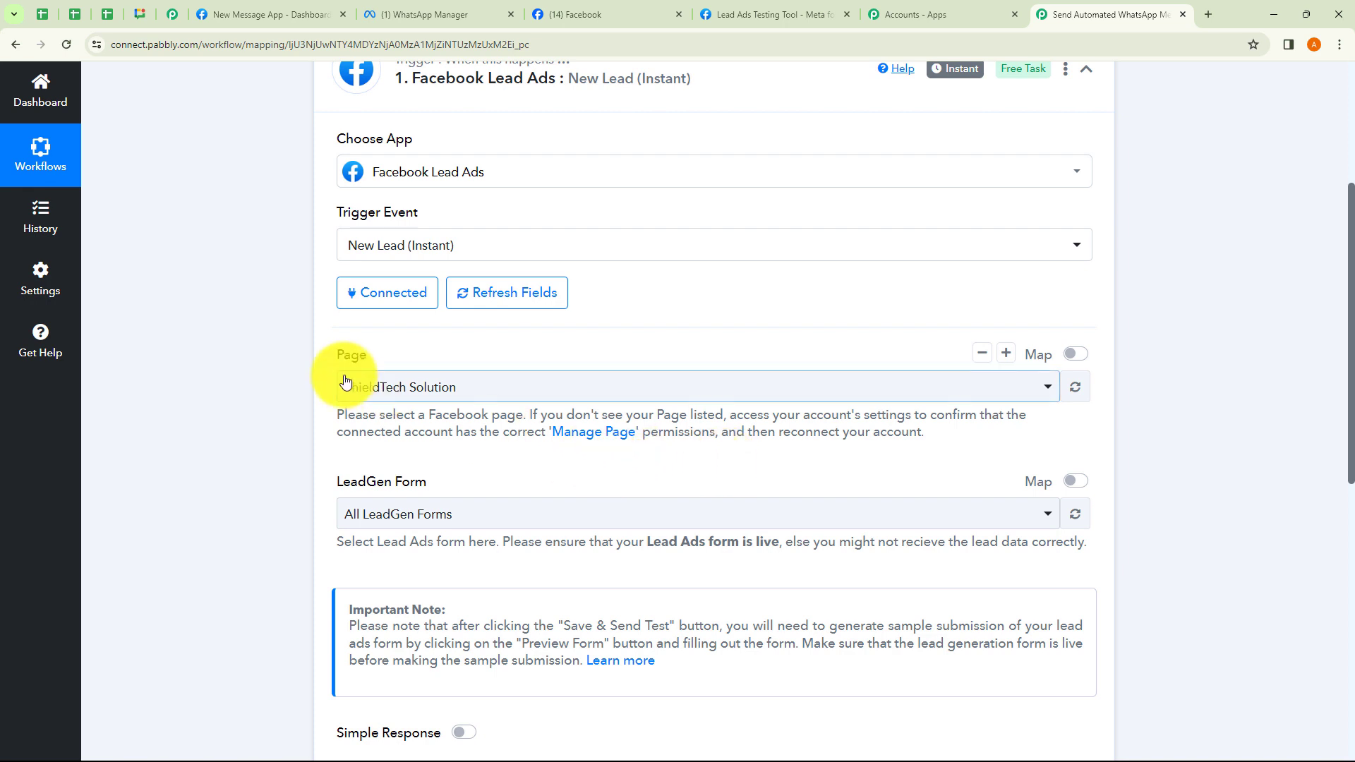
pyautogui.click(450, 394)
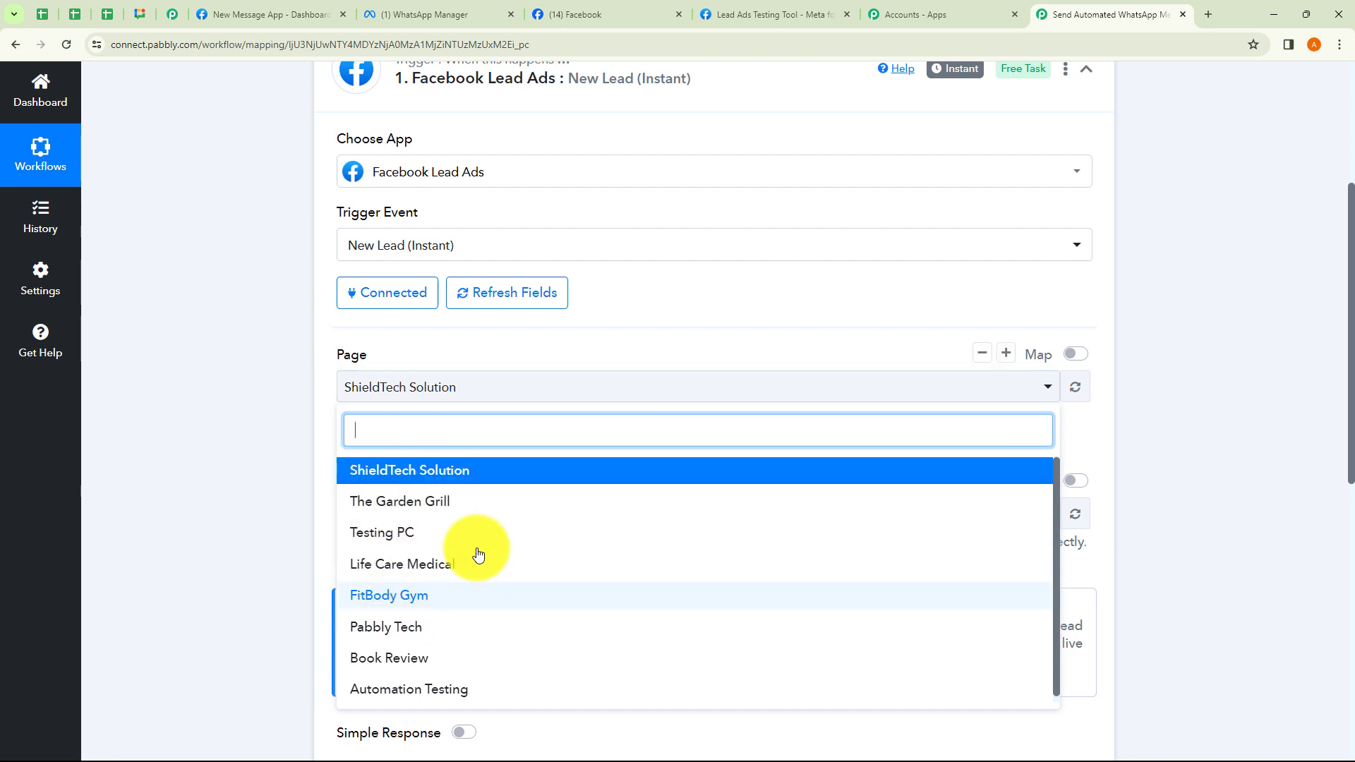
pyautogui.click(214, 509)
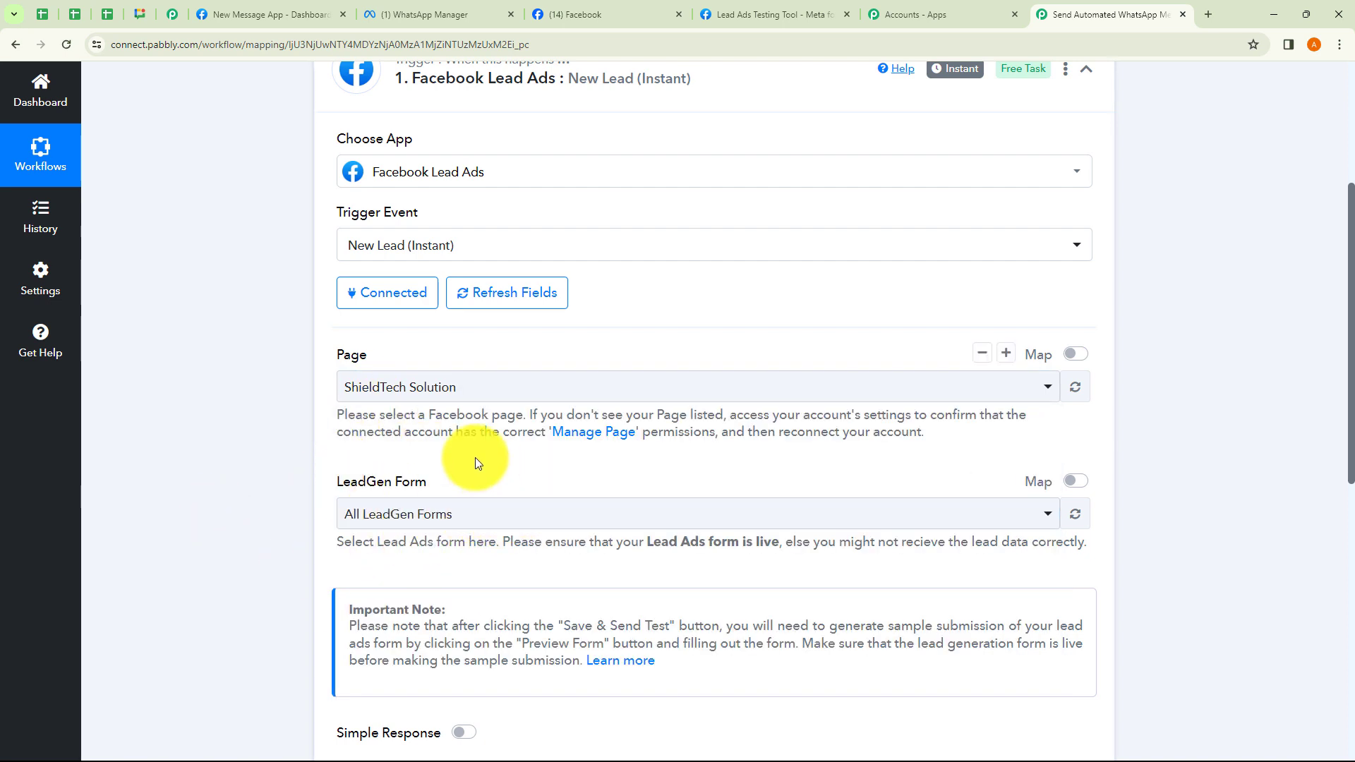
pyautogui.click(453, 403)
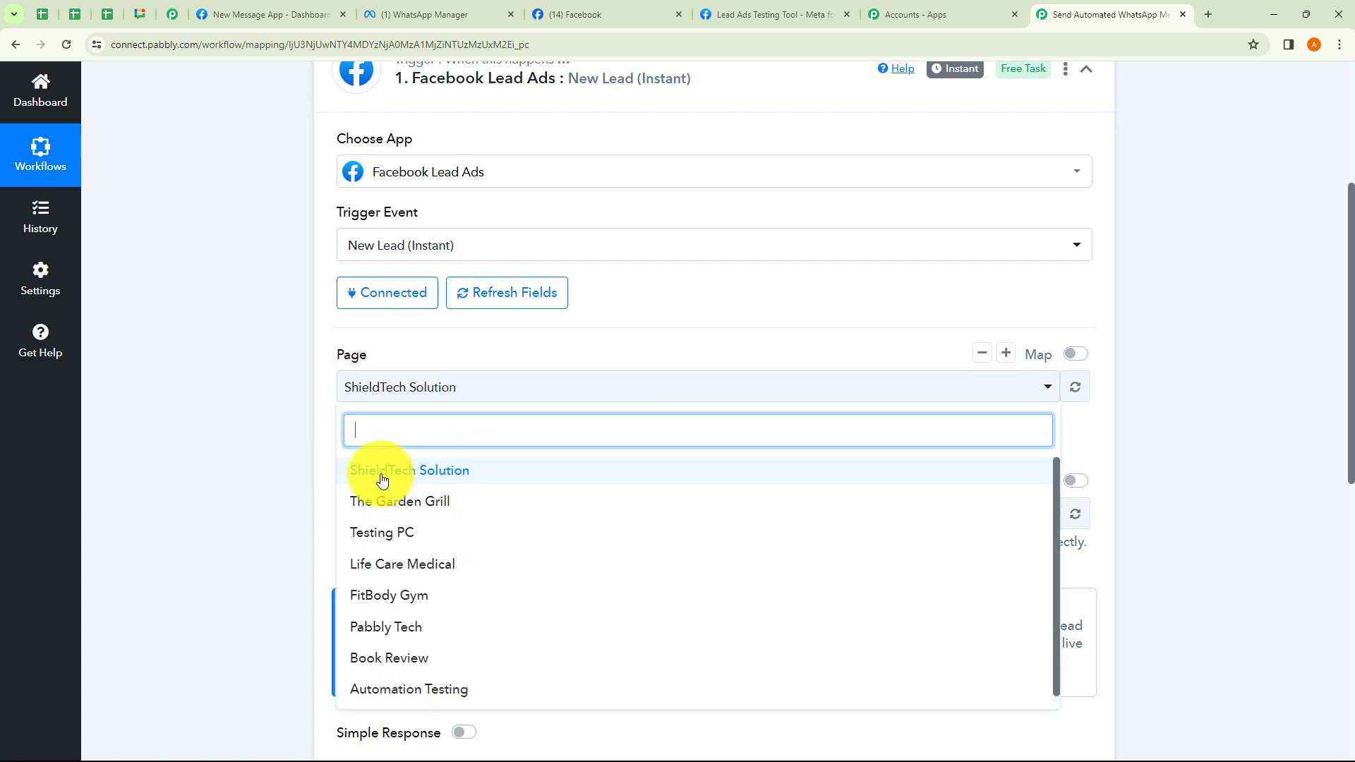
pyautogui.click(409, 482)
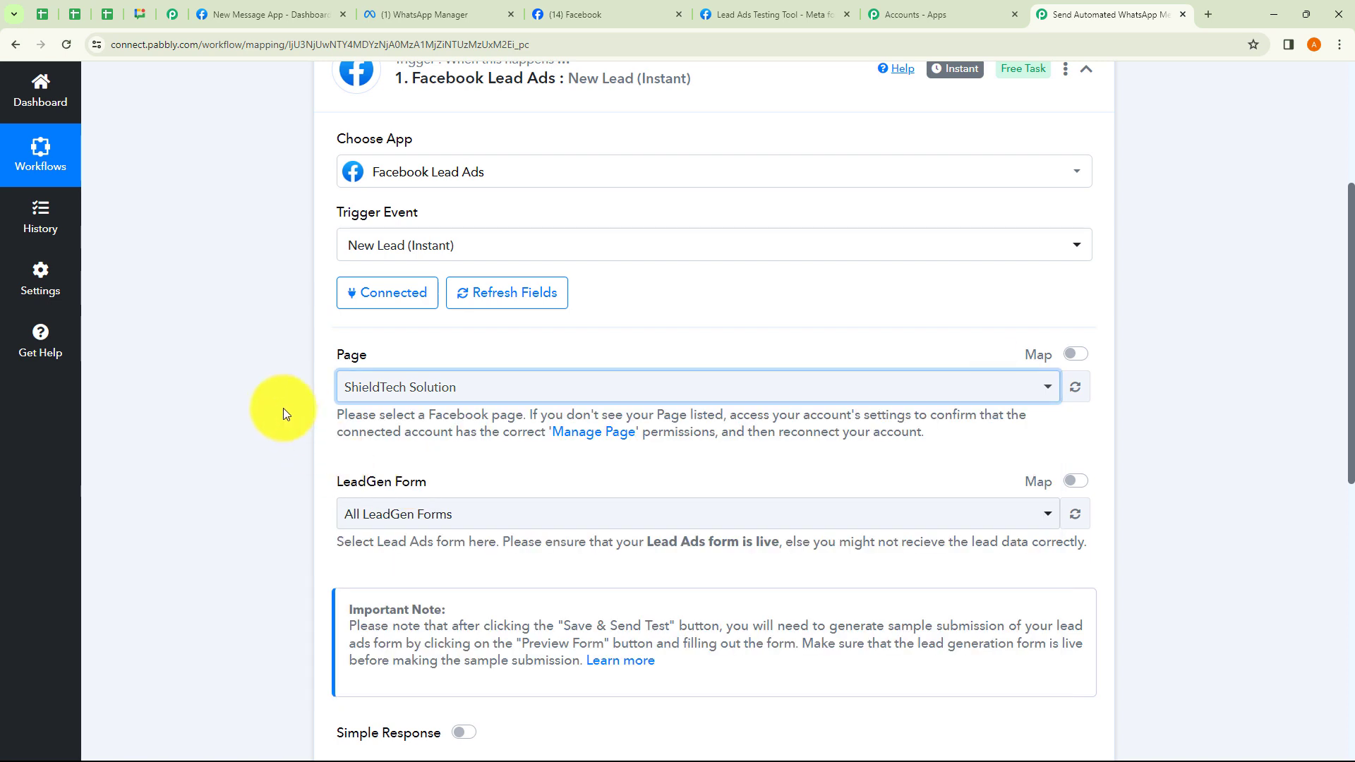
pyautogui.click(417, 523)
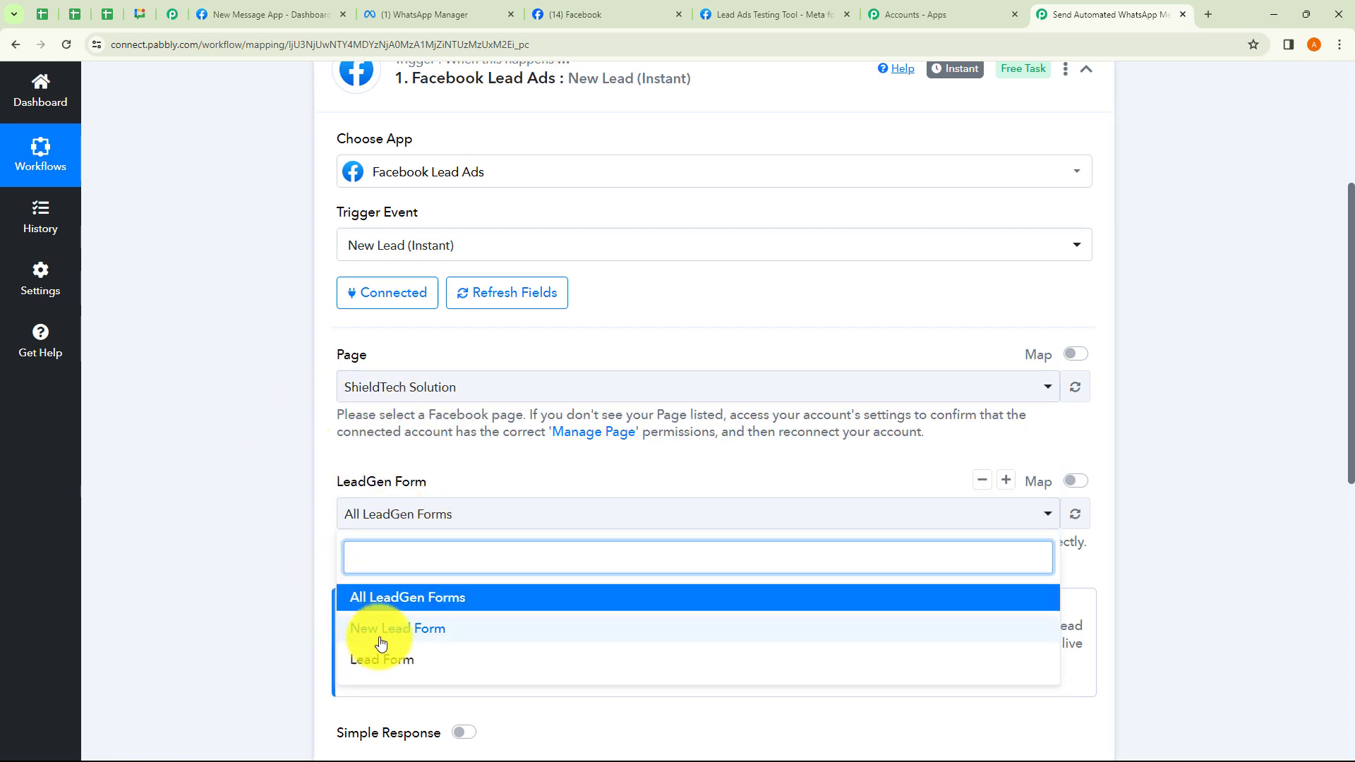
pyautogui.click(403, 642)
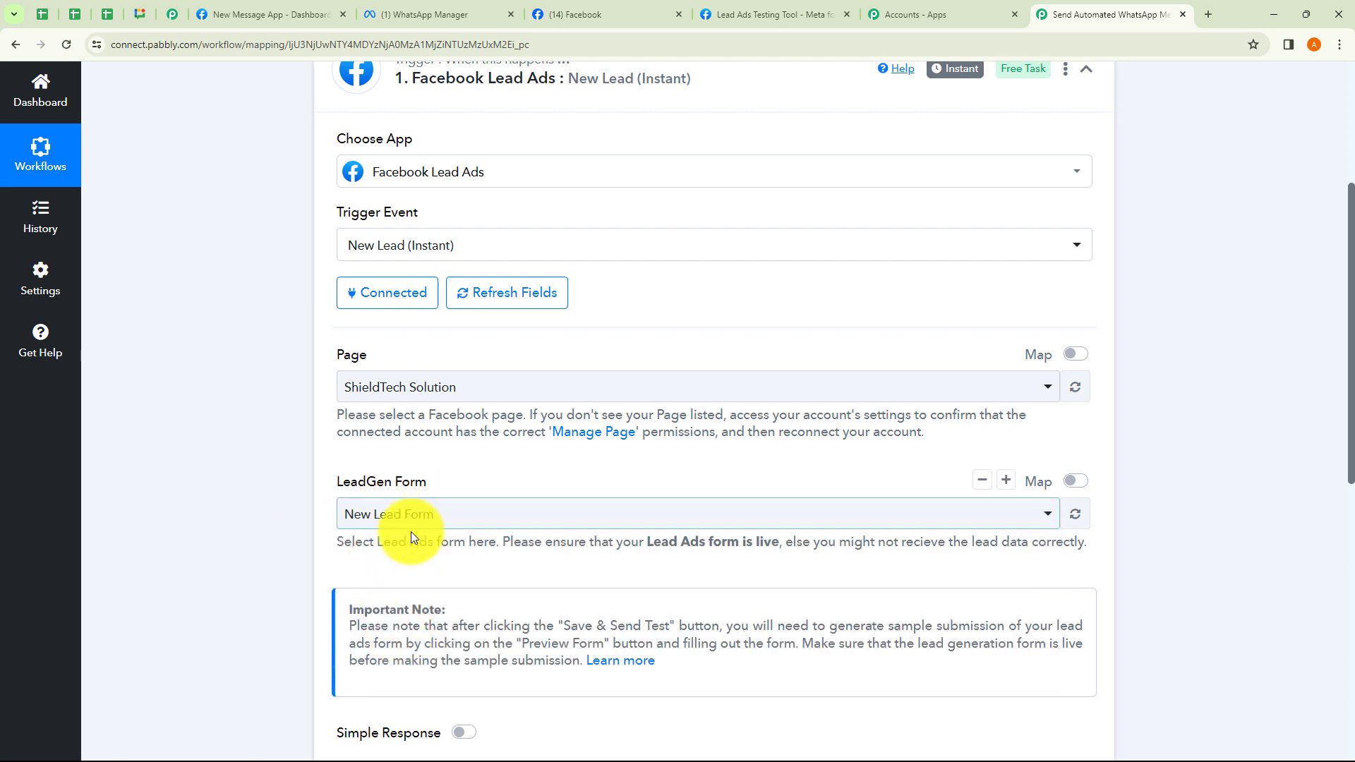
# Check the testing tool's ShieldTech Solution page and form, preview it, and return to Pabbly.
pyautogui.click(739, 12)
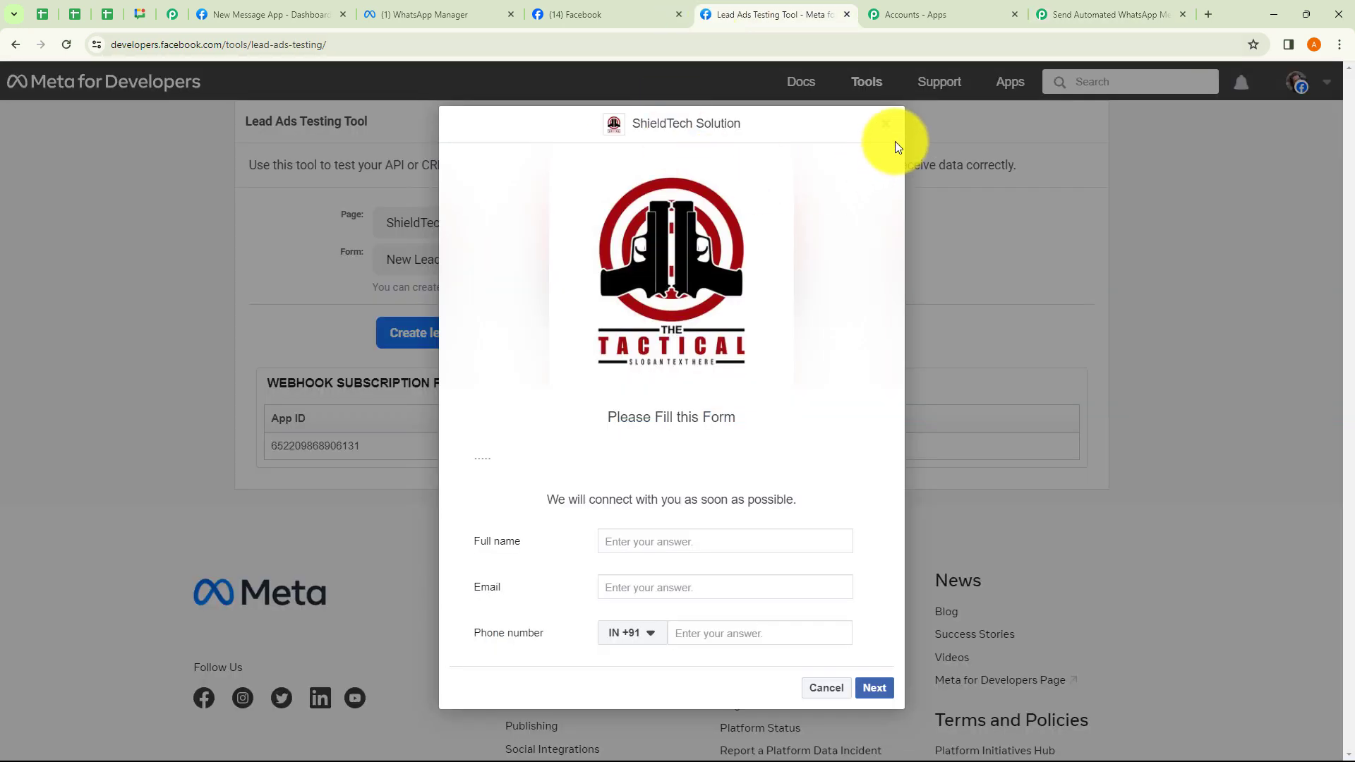
pyautogui.click(882, 127)
pyautogui.click(444, 219)
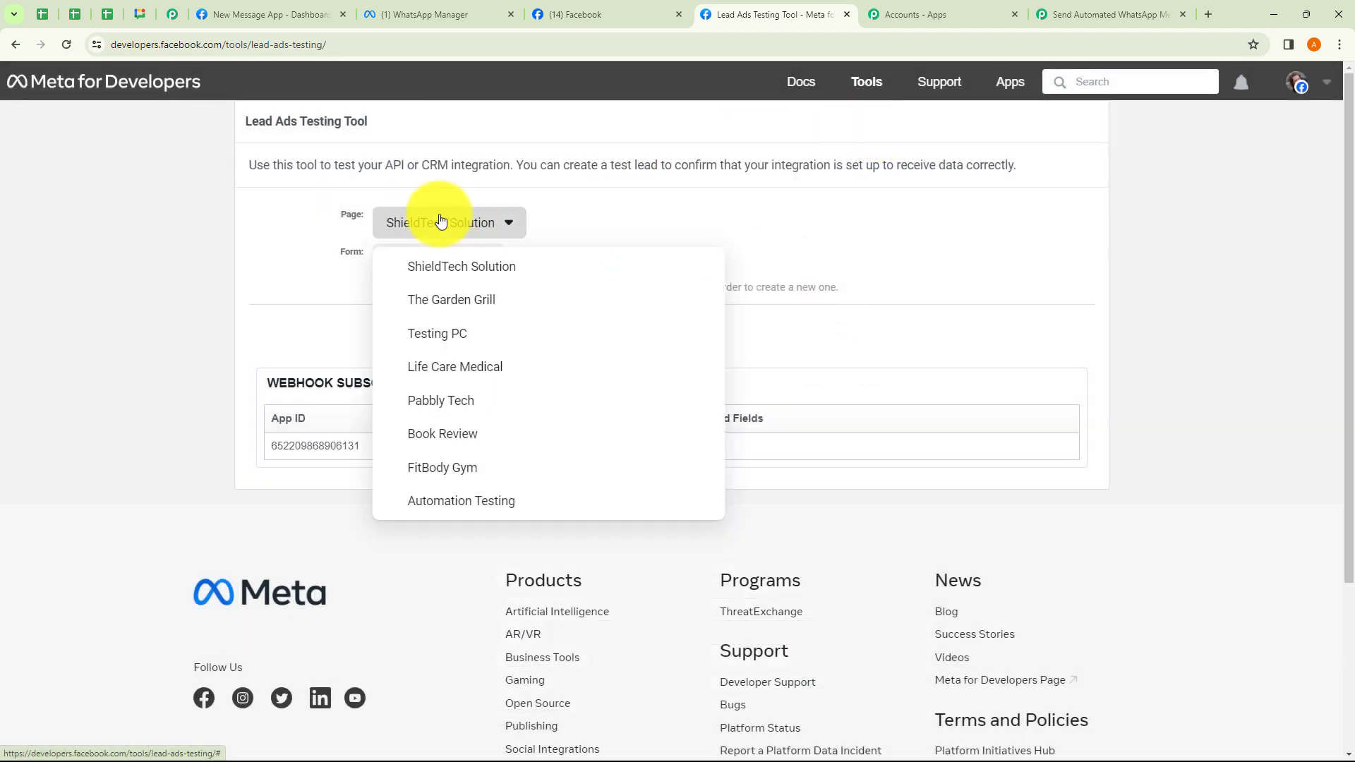
pyautogui.click(315, 238)
pyautogui.click(423, 266)
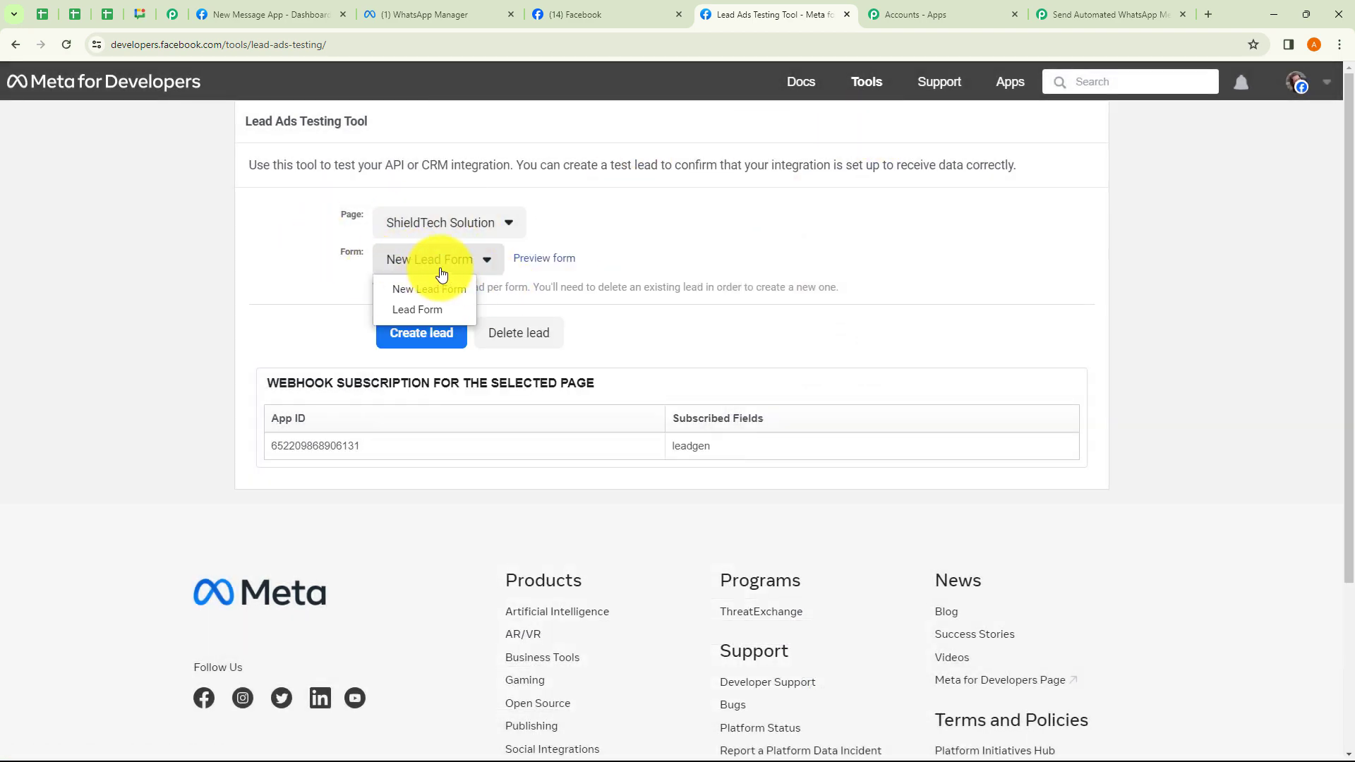
pyautogui.click(346, 267)
pyautogui.click(541, 261)
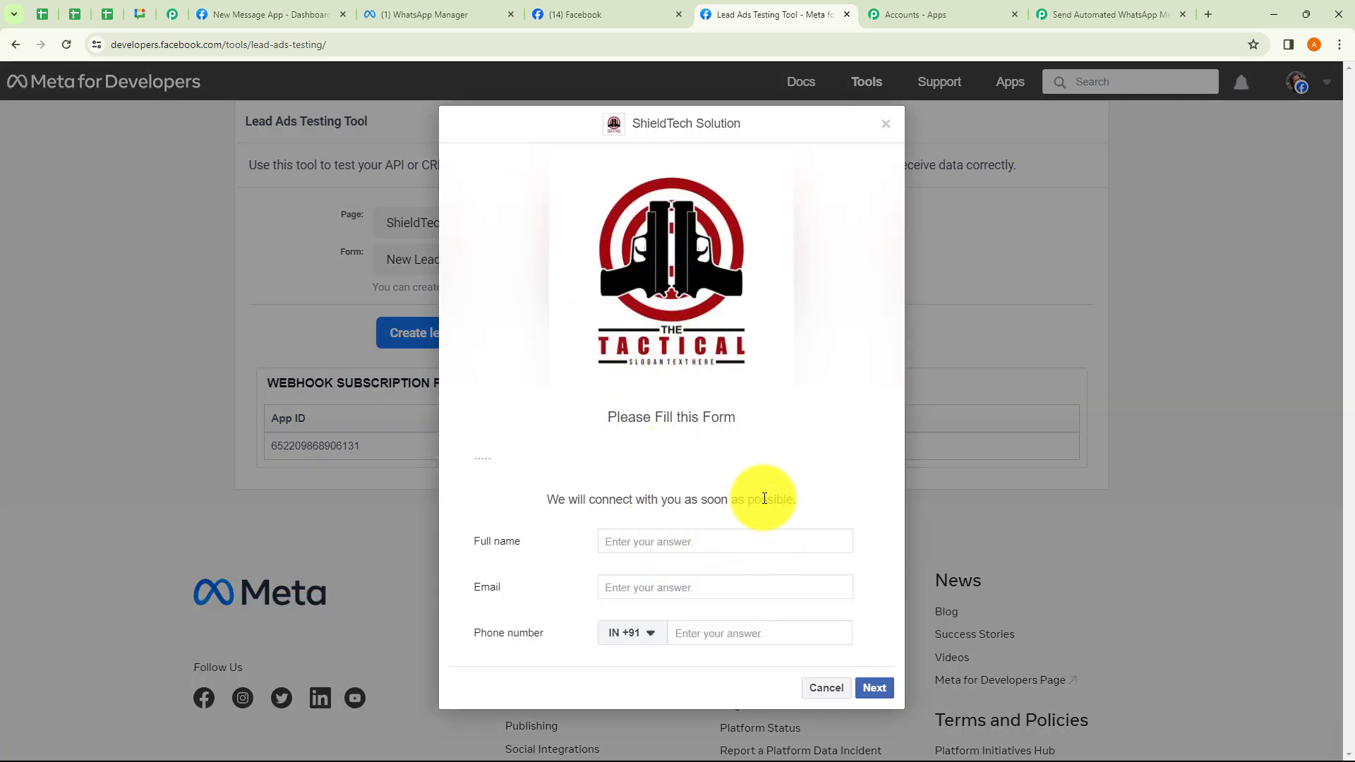
pyautogui.click(1118, 13)
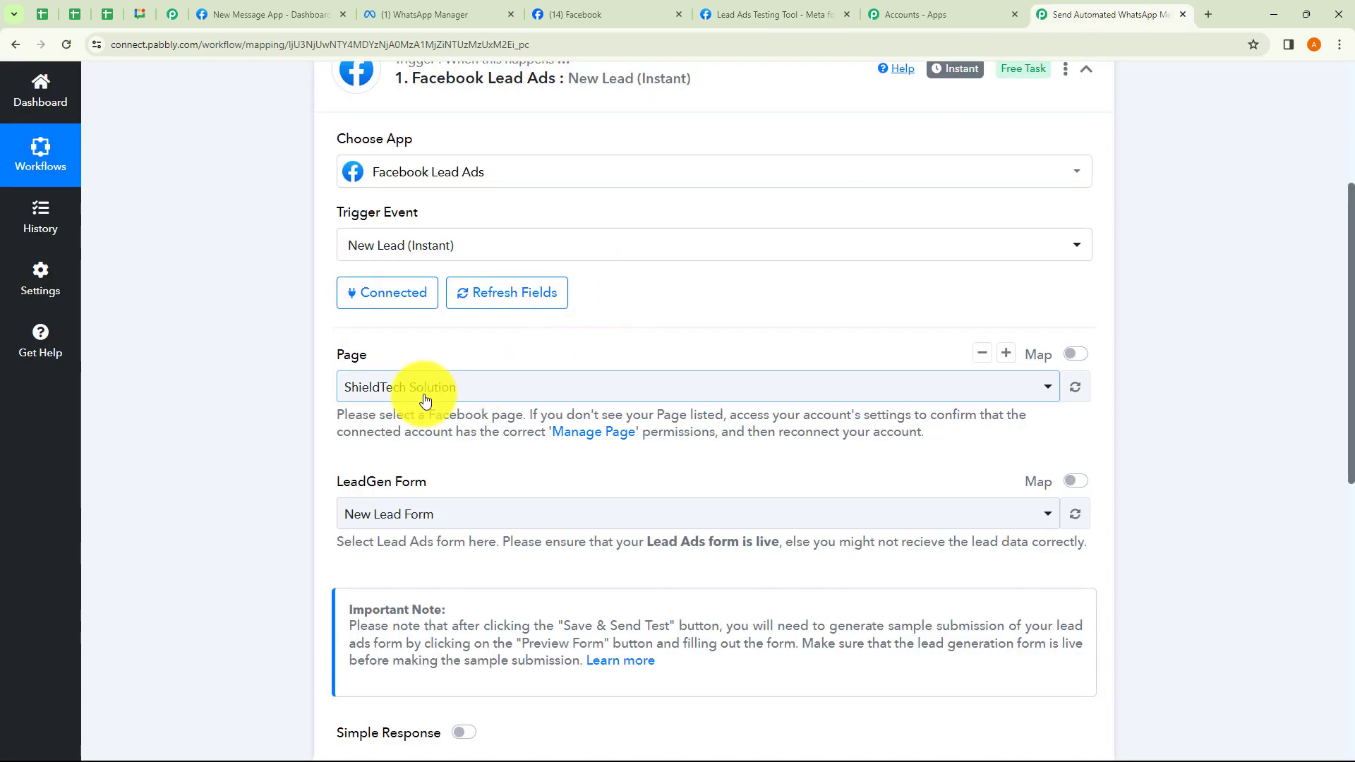
pyautogui.scroll(-2, 424, 399)
# Save the trigger, send a test request, and review the notes about live-form test submissions.
pyautogui.click(425, 622)
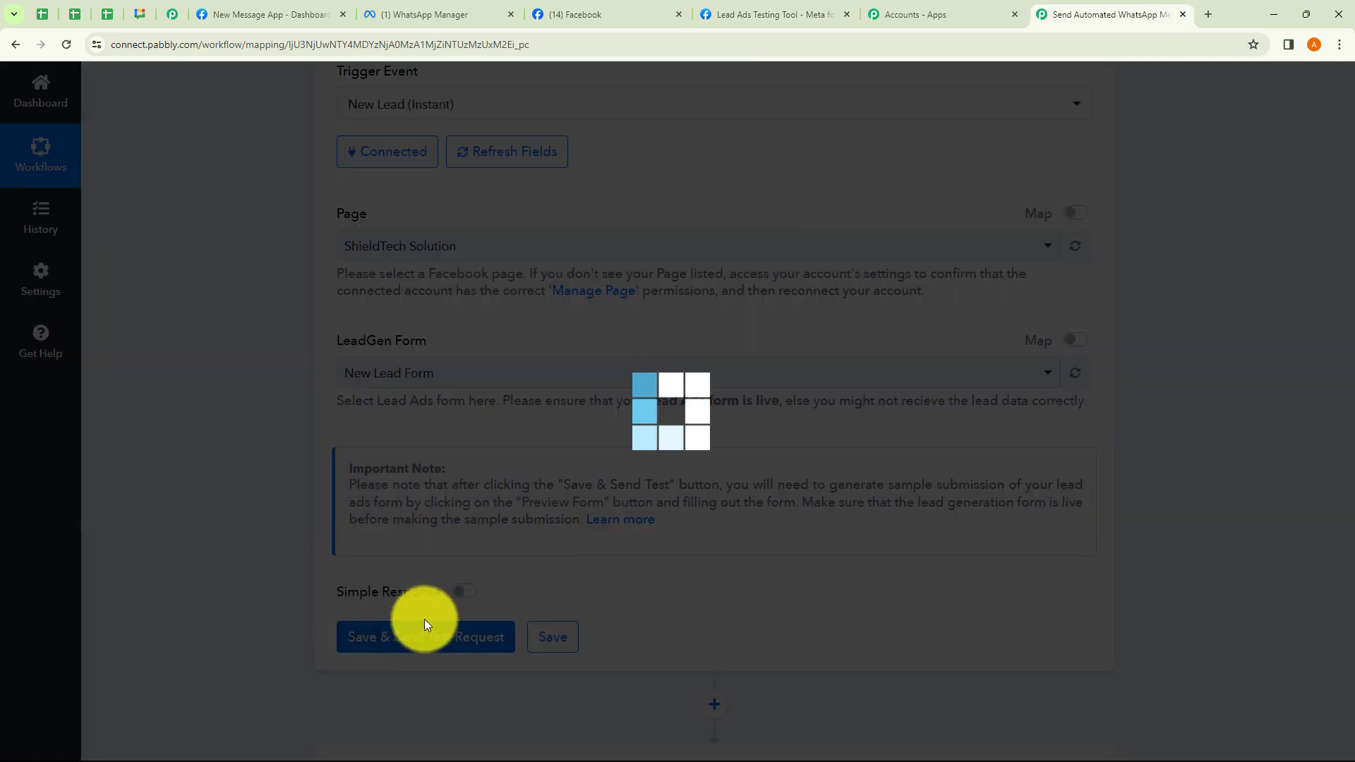
pyautogui.scroll(-3, 644, 539)
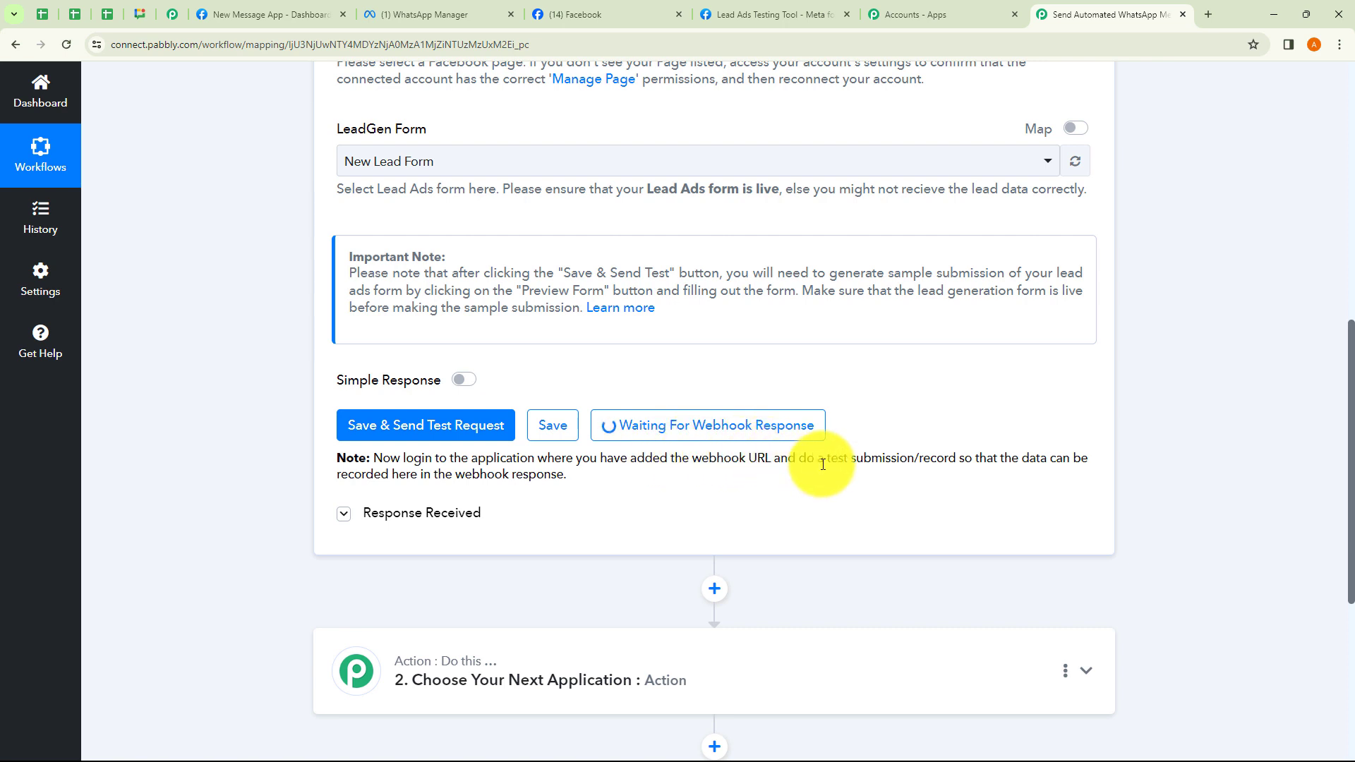
pyautogui.moveTo(822, 463); pyautogui.dragTo(977, 463)
pyautogui.click(973, 506)
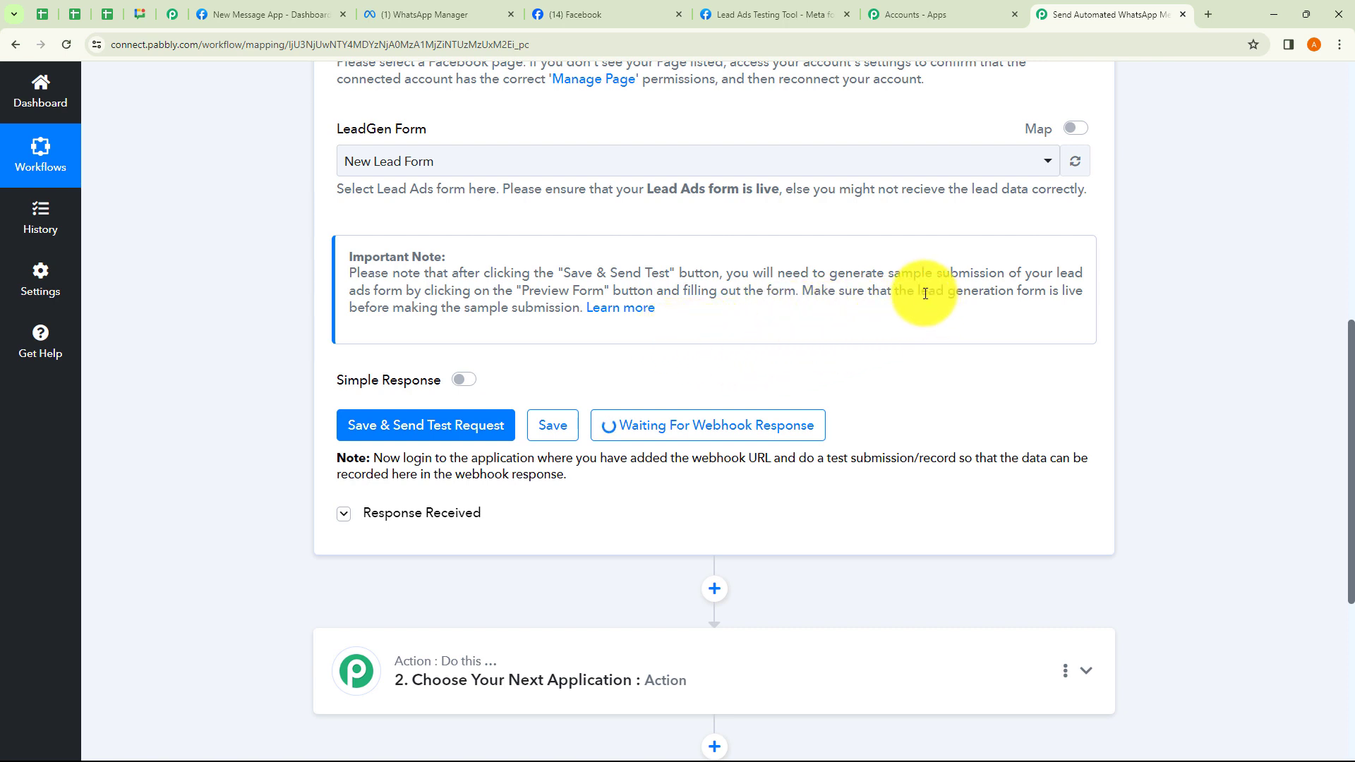
pyautogui.moveTo(917, 293); pyautogui.dragTo(1038, 293)
pyautogui.click(973, 326)
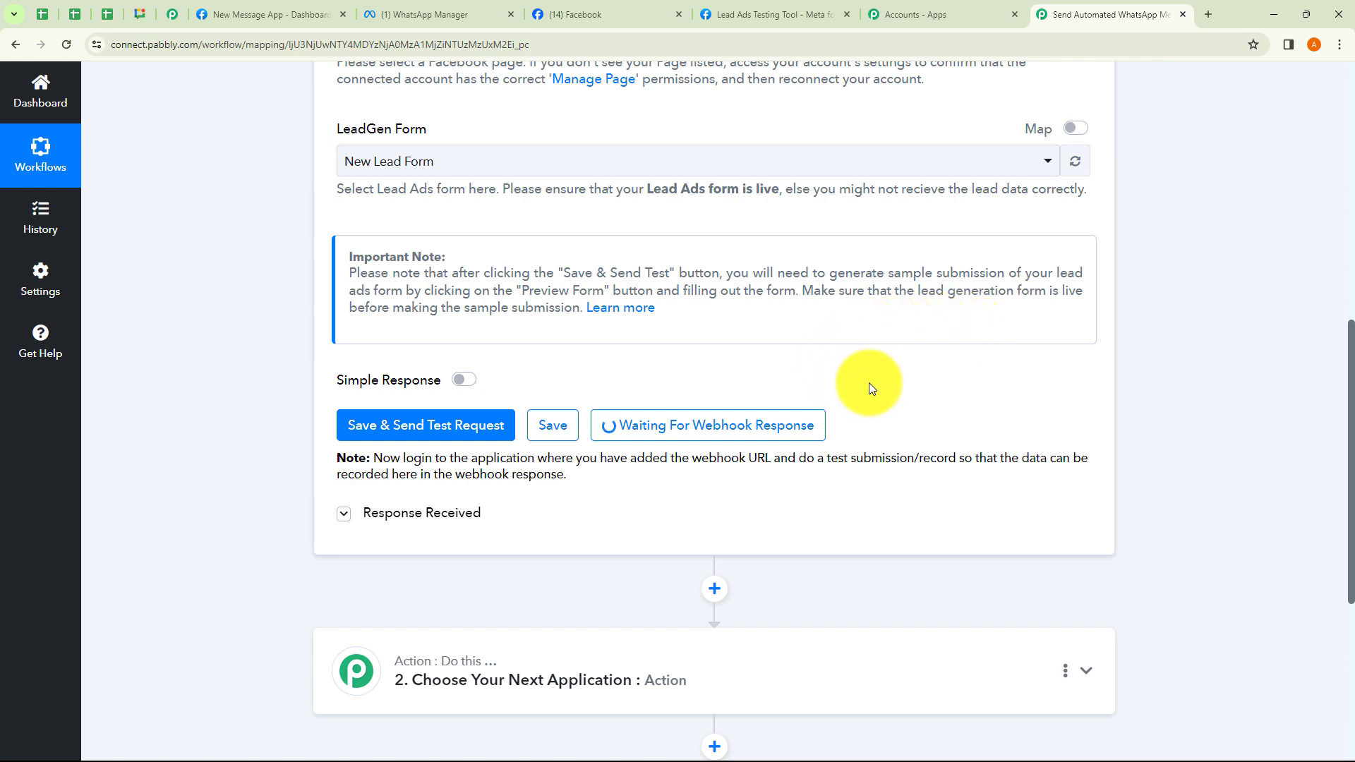
# Close the Accounts - Apps tab and return to the Lead Ads Testing Tool form preview.
pyautogui.click(782, 15)
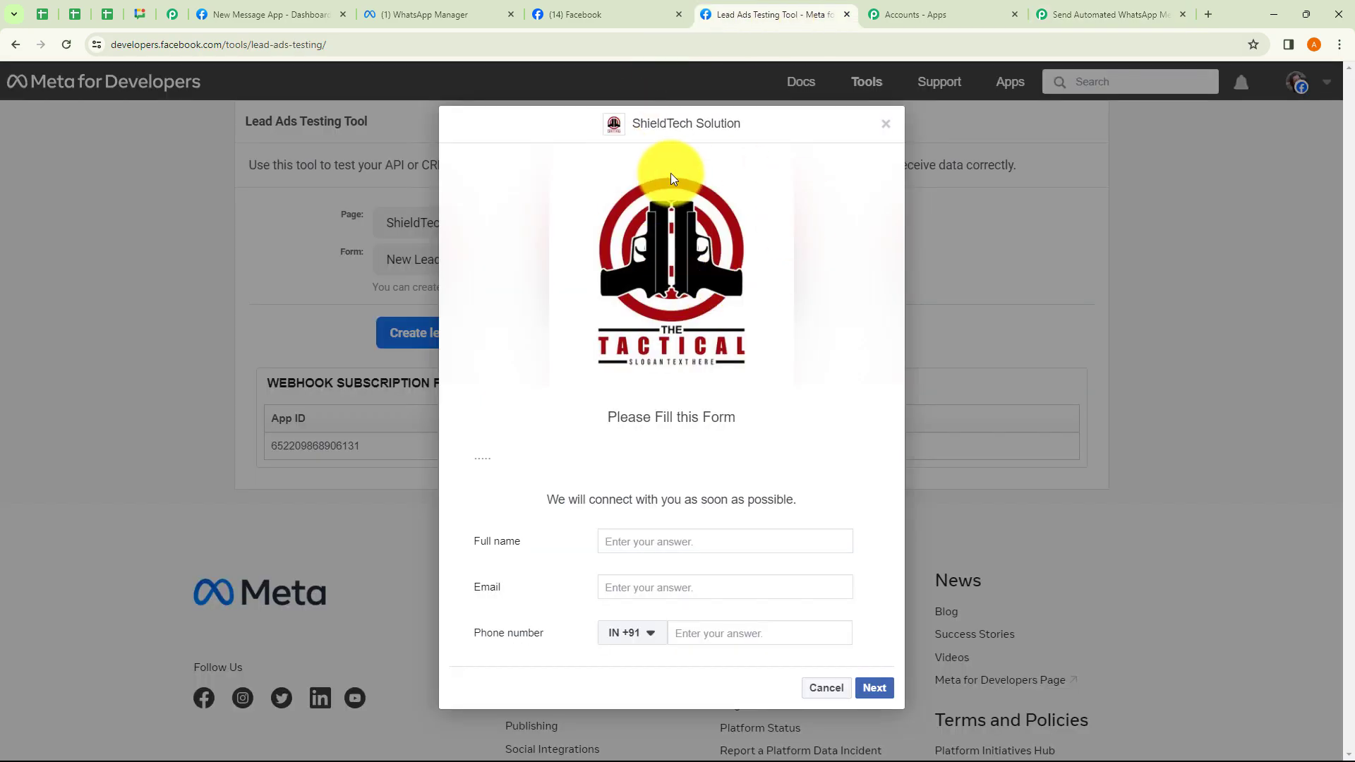
pyautogui.click(1091, 7)
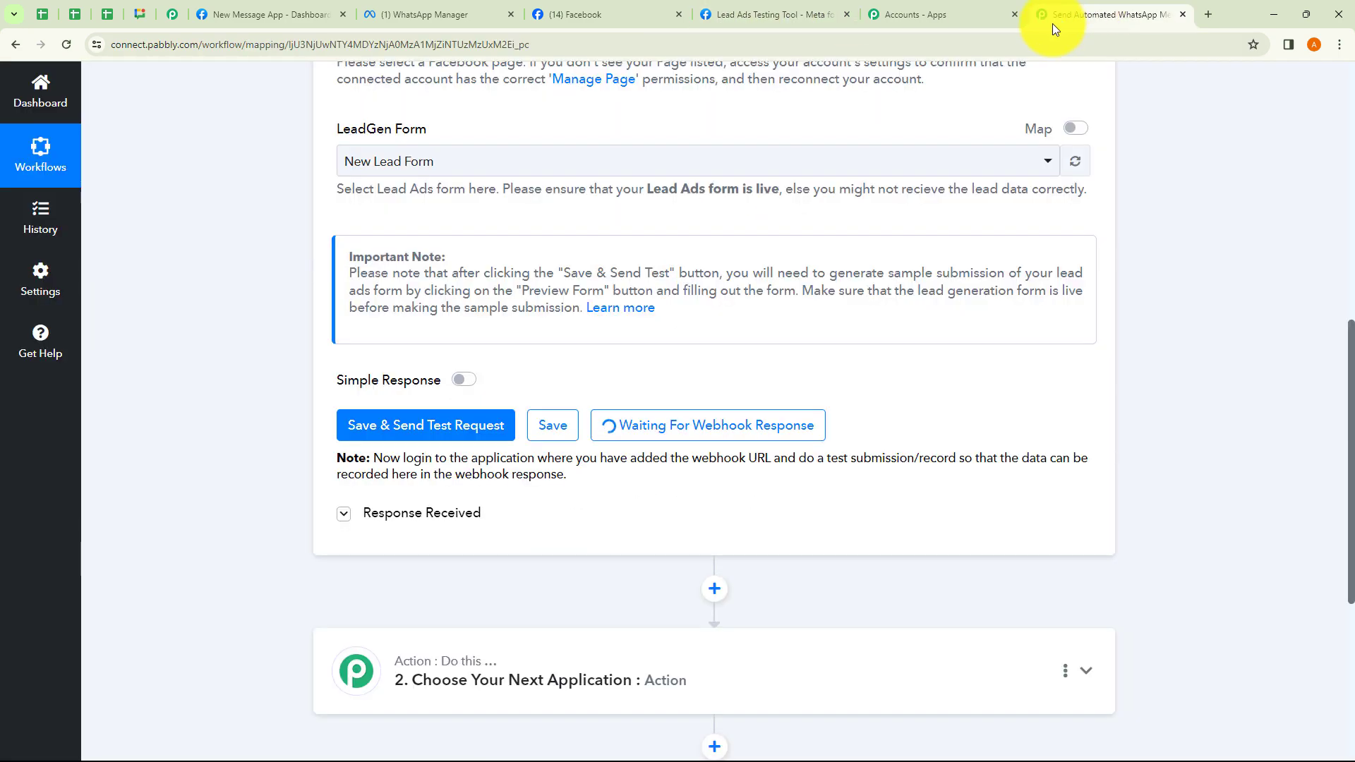
pyautogui.click(1014, 15)
pyautogui.click(748, 20)
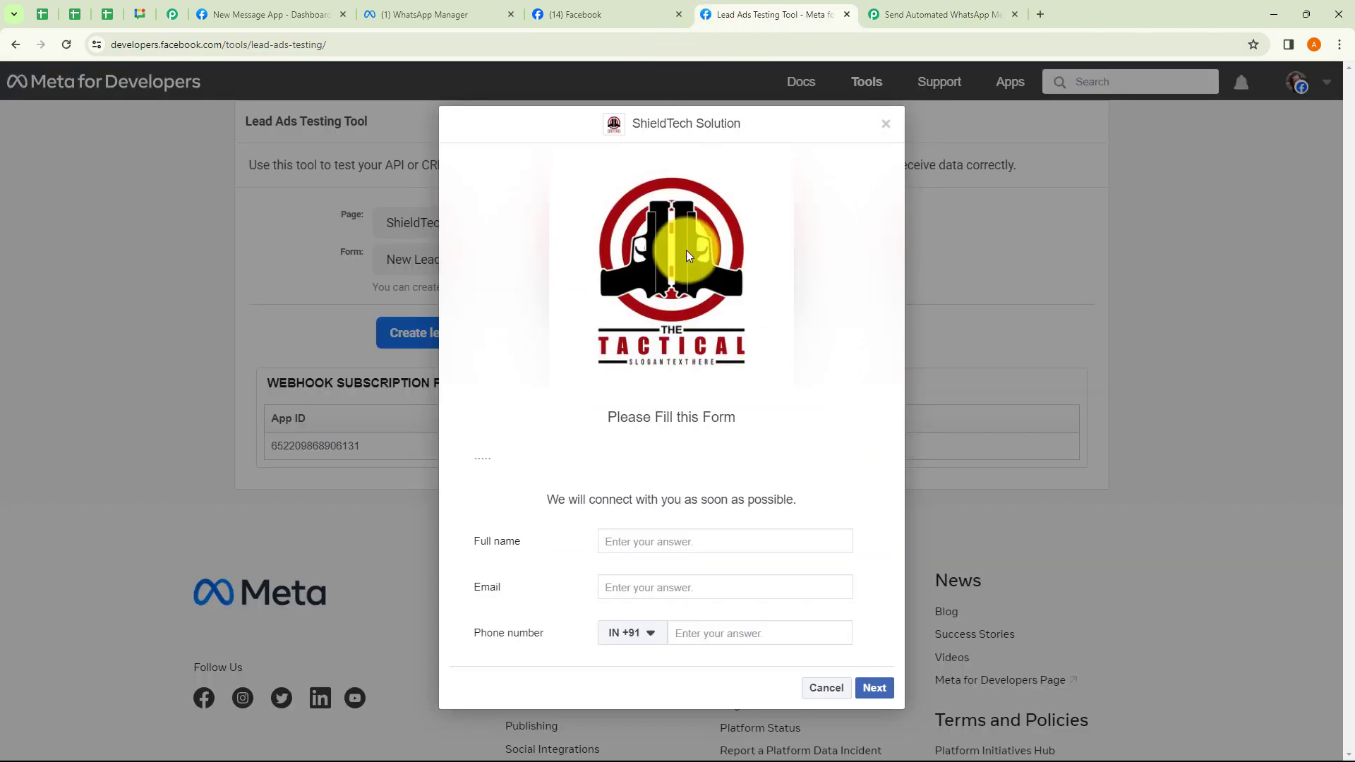
# Submit a test lead with a full name, email and phone number, then close the dialog.
pyautogui.click(642, 544)
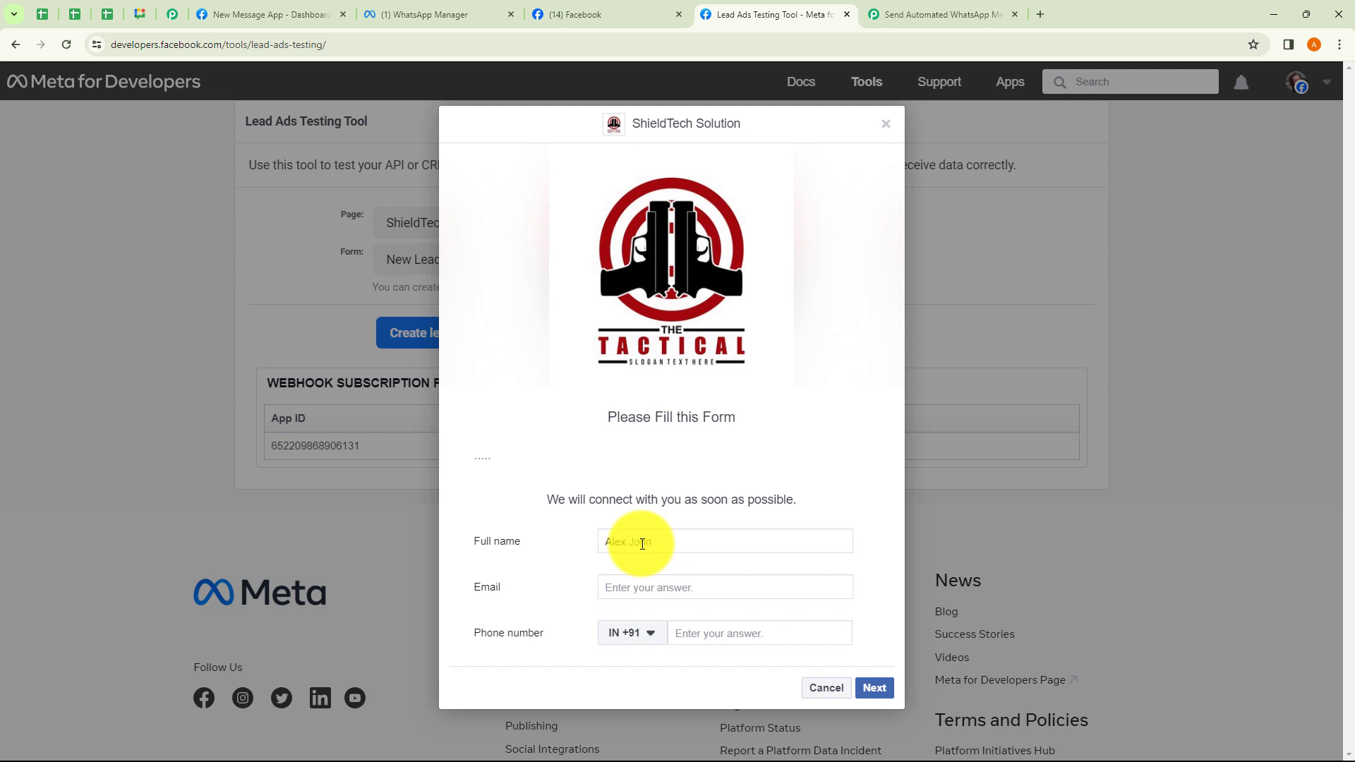
pyautogui.click(609, 589)
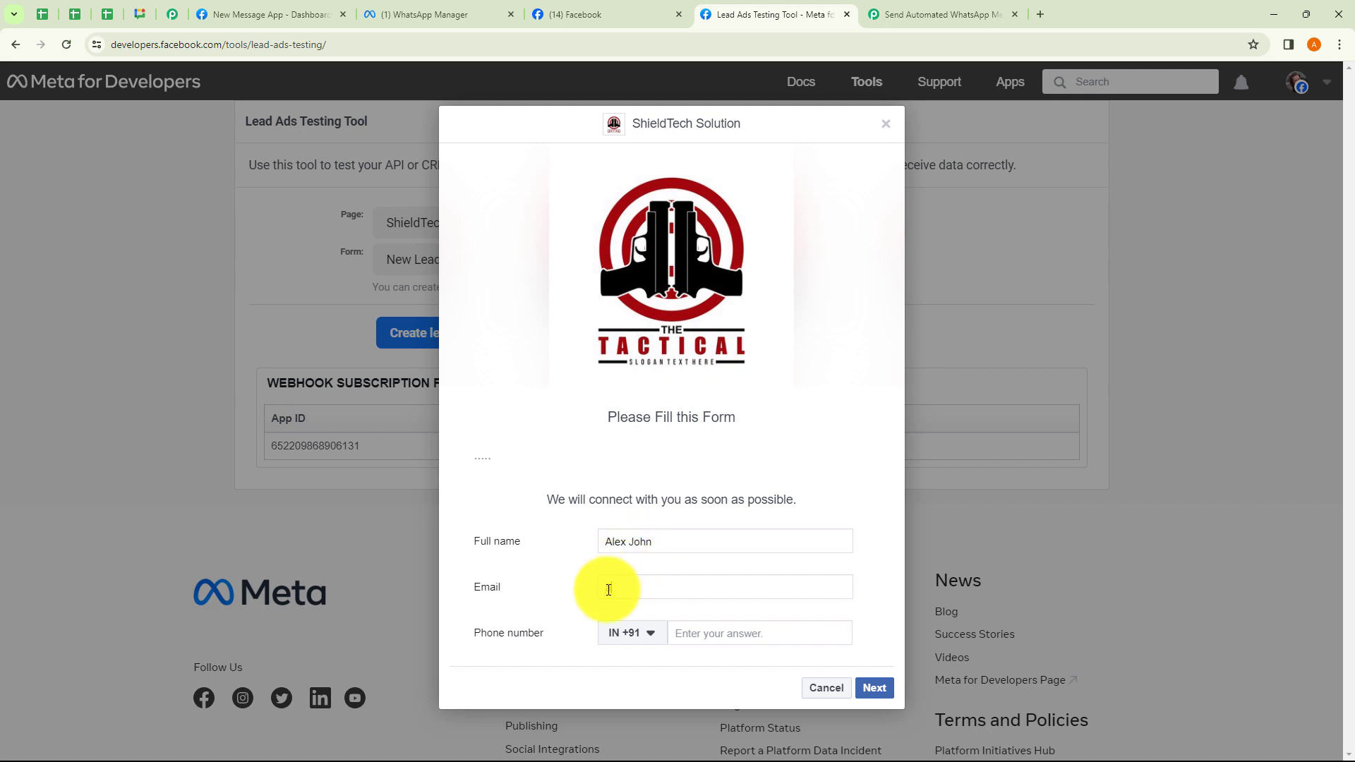
pyautogui.click(710, 632)
pyautogui.write('99999 99999')
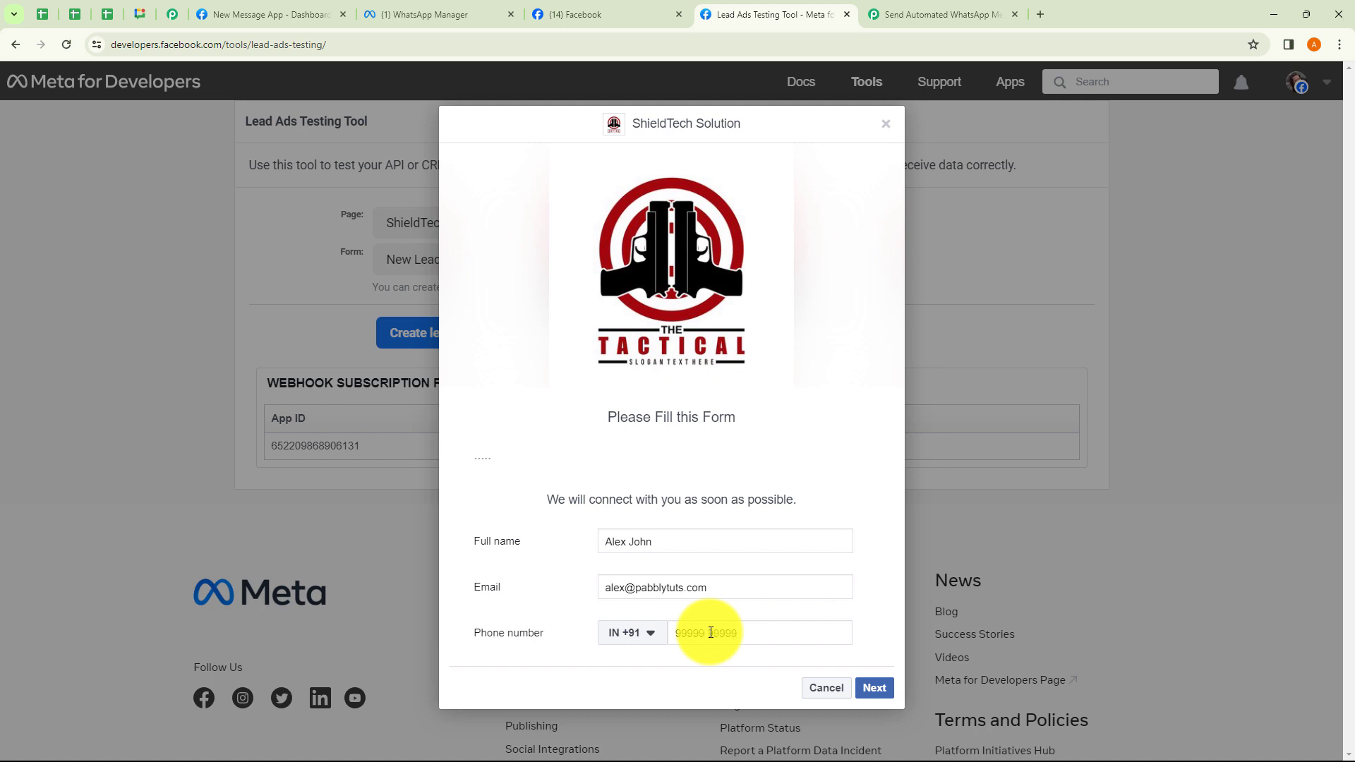
pyautogui.click(874, 687)
pyautogui.click(857, 538)
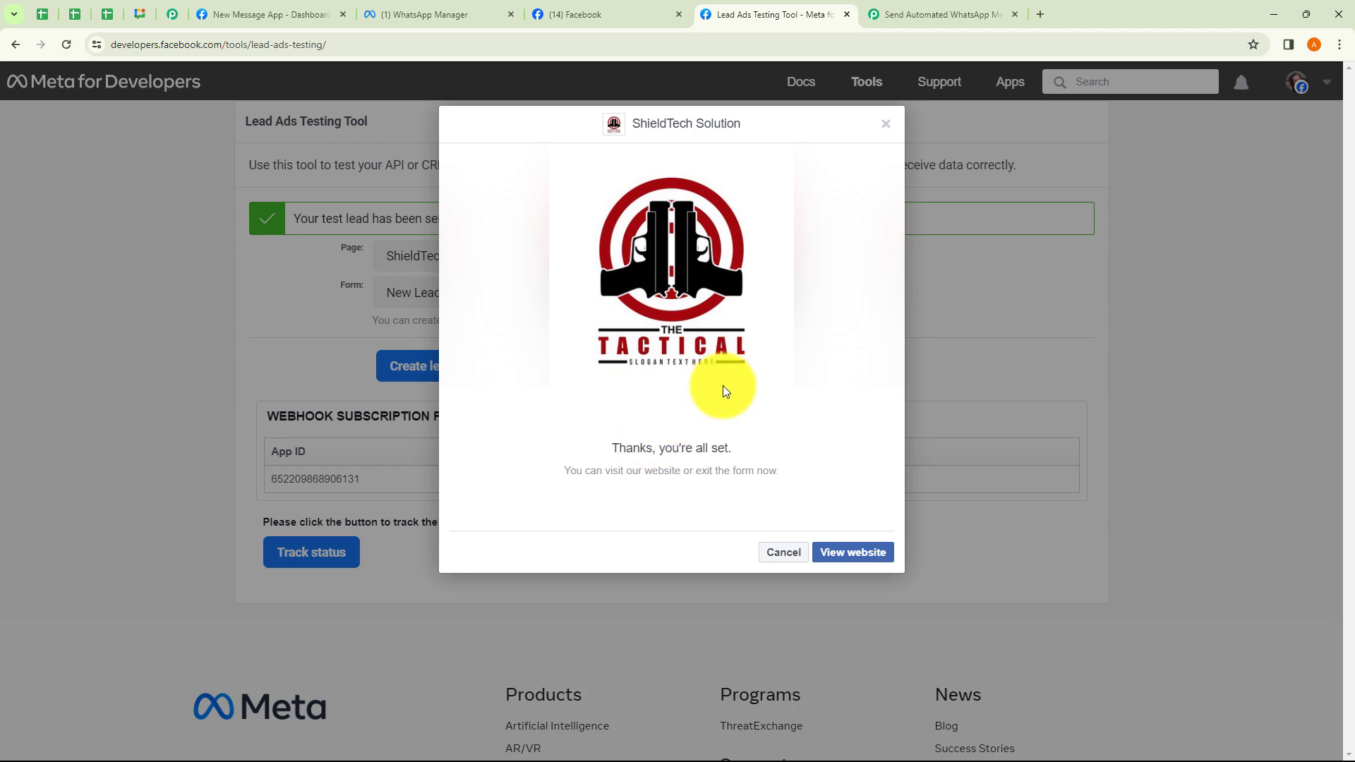
pyautogui.click(886, 124)
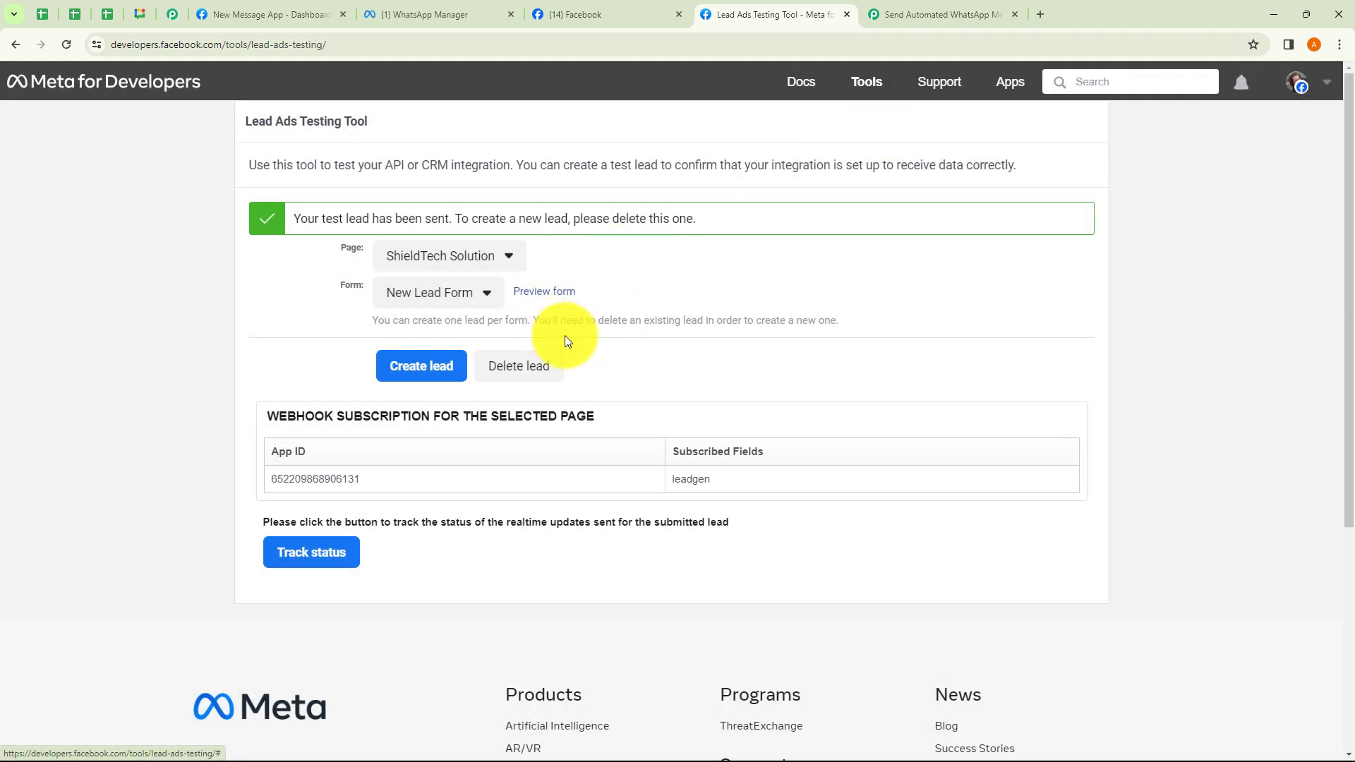
# Check the test lead's name, email, phone number, Created Time and Res3 Id in Response Received.
pyautogui.click(950, 12)
pyautogui.scroll(-2, 802, 347)
pyautogui.scroll(-1, 802, 348)
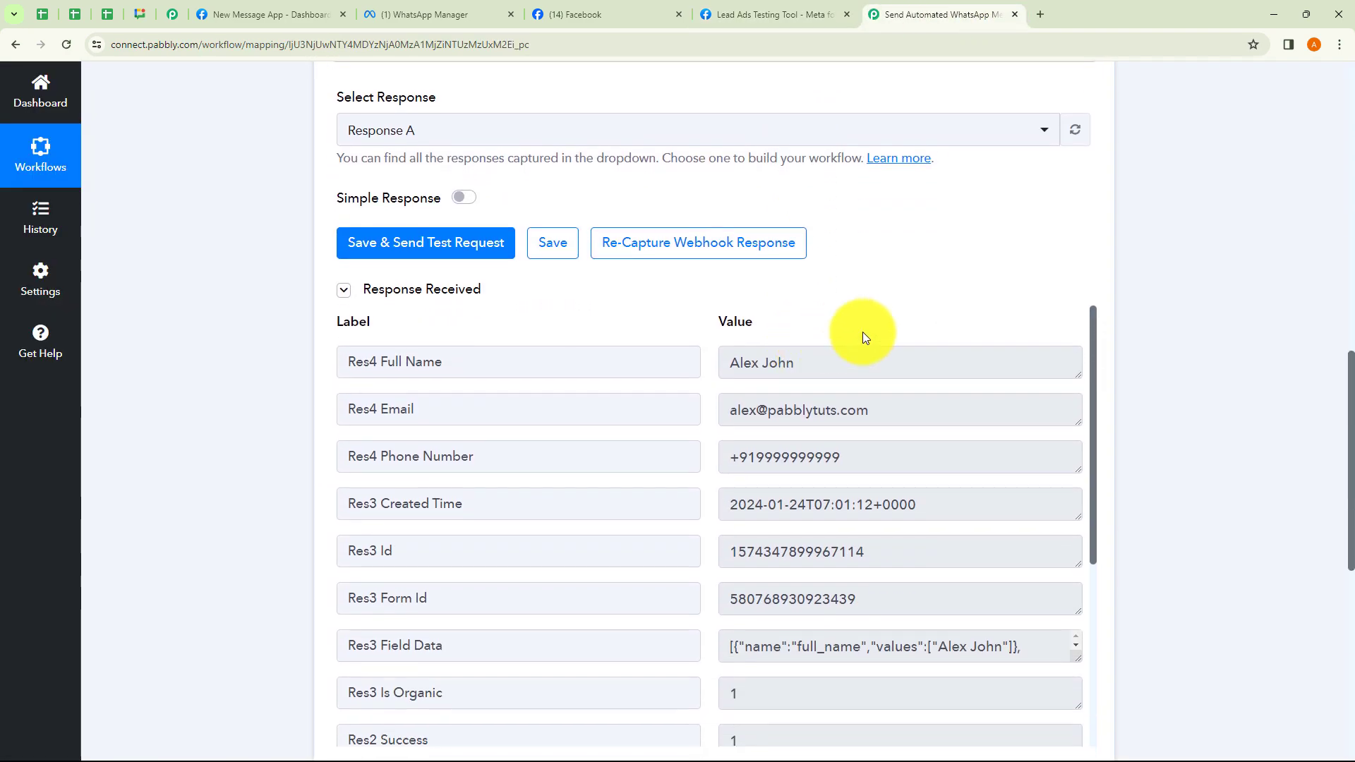
pyautogui.scroll(-2, 863, 331)
pyautogui.scroll(2, 924, 326)
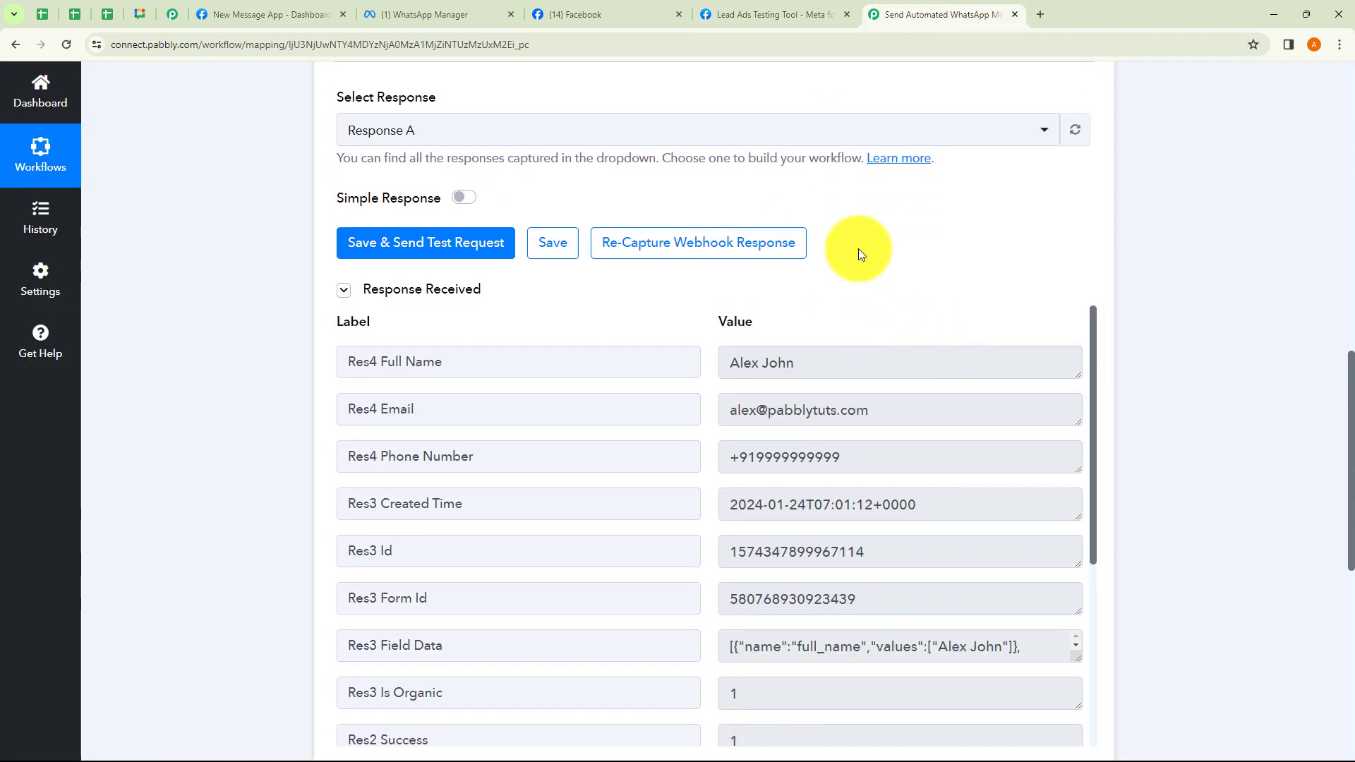
pyautogui.scroll(-1, 858, 248)
pyautogui.moveTo(798, 292); pyautogui.dragTo(849, 394)
pyautogui.click(862, 384)
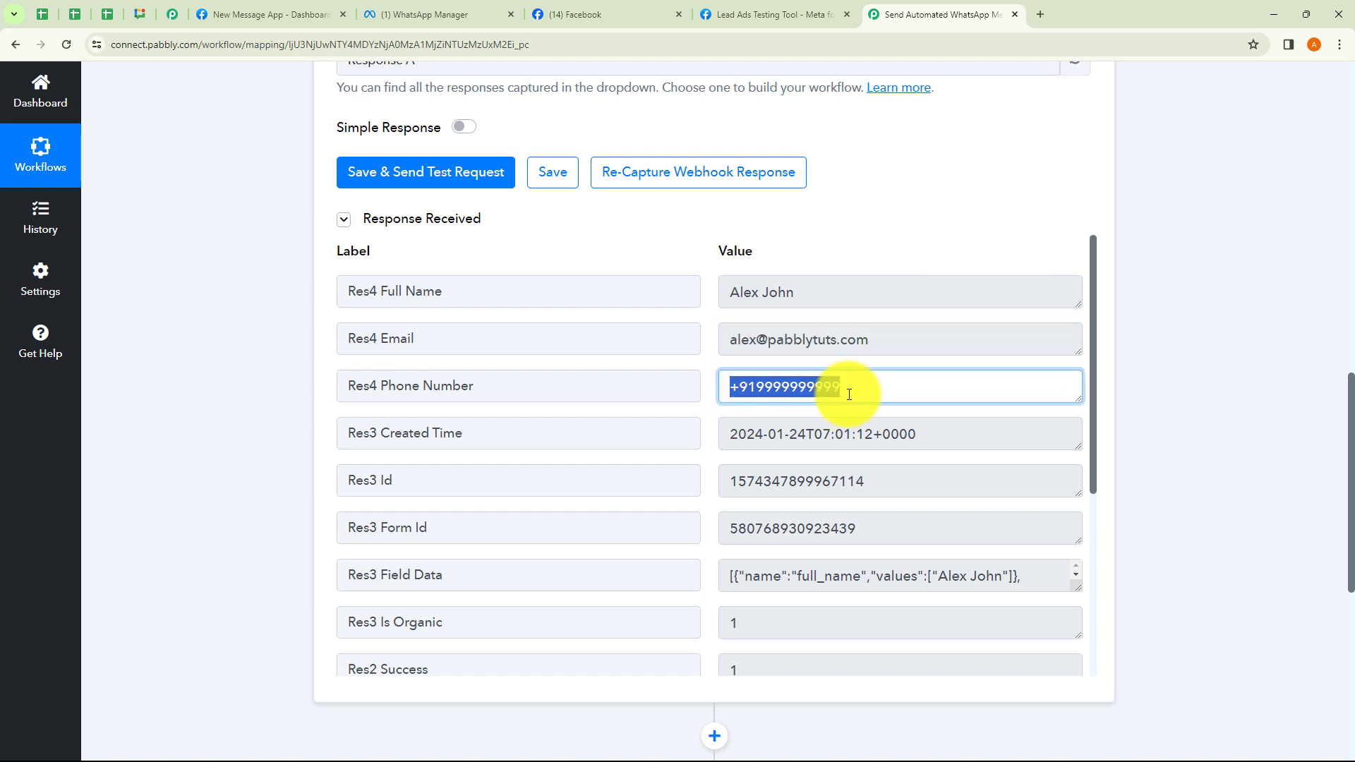
pyautogui.click(854, 391)
pyautogui.moveTo(776, 438); pyautogui.dragTo(924, 438)
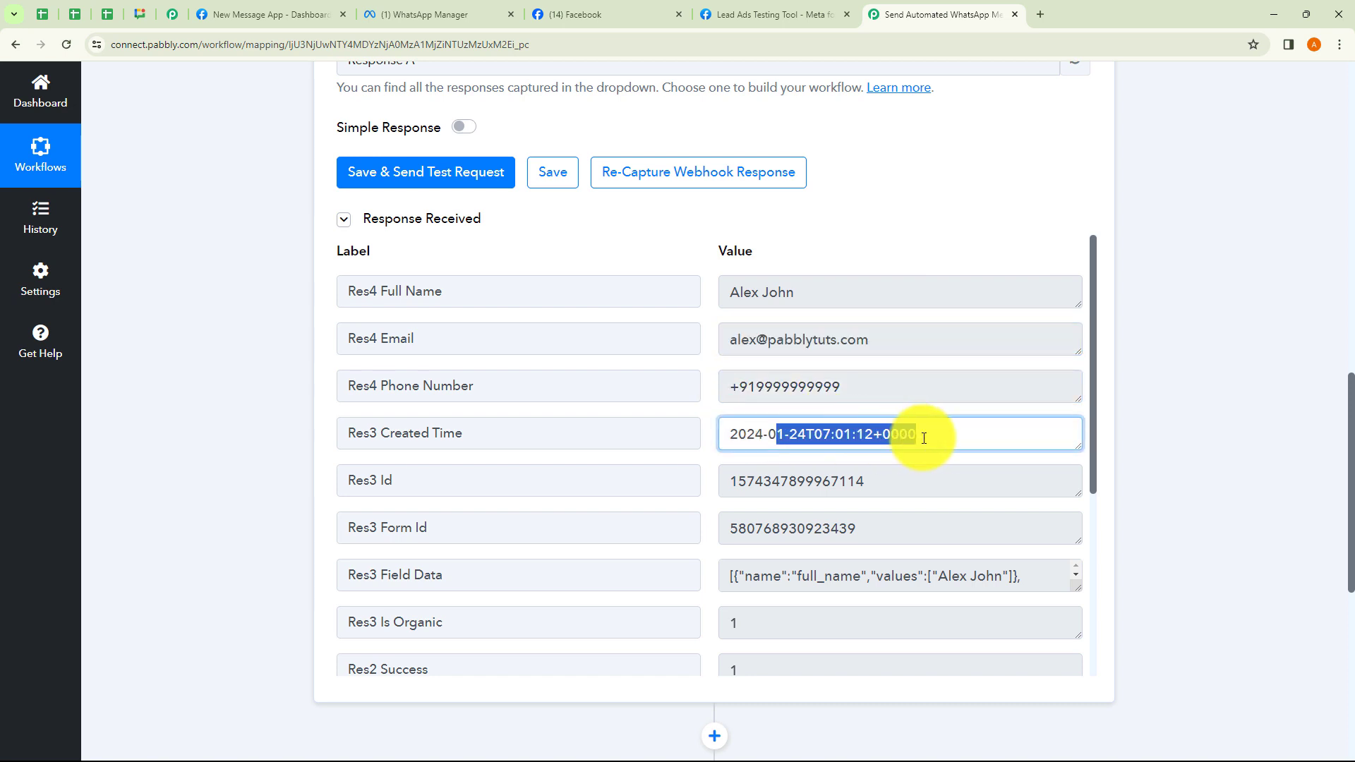
pyautogui.moveTo(796, 480); pyautogui.dragTo(895, 522)
pyautogui.click(856, 523)
# Collapse the Facebook Lead Ads New Lead (Instant) trigger step.
pyautogui.scroll(-5, 923, 514)
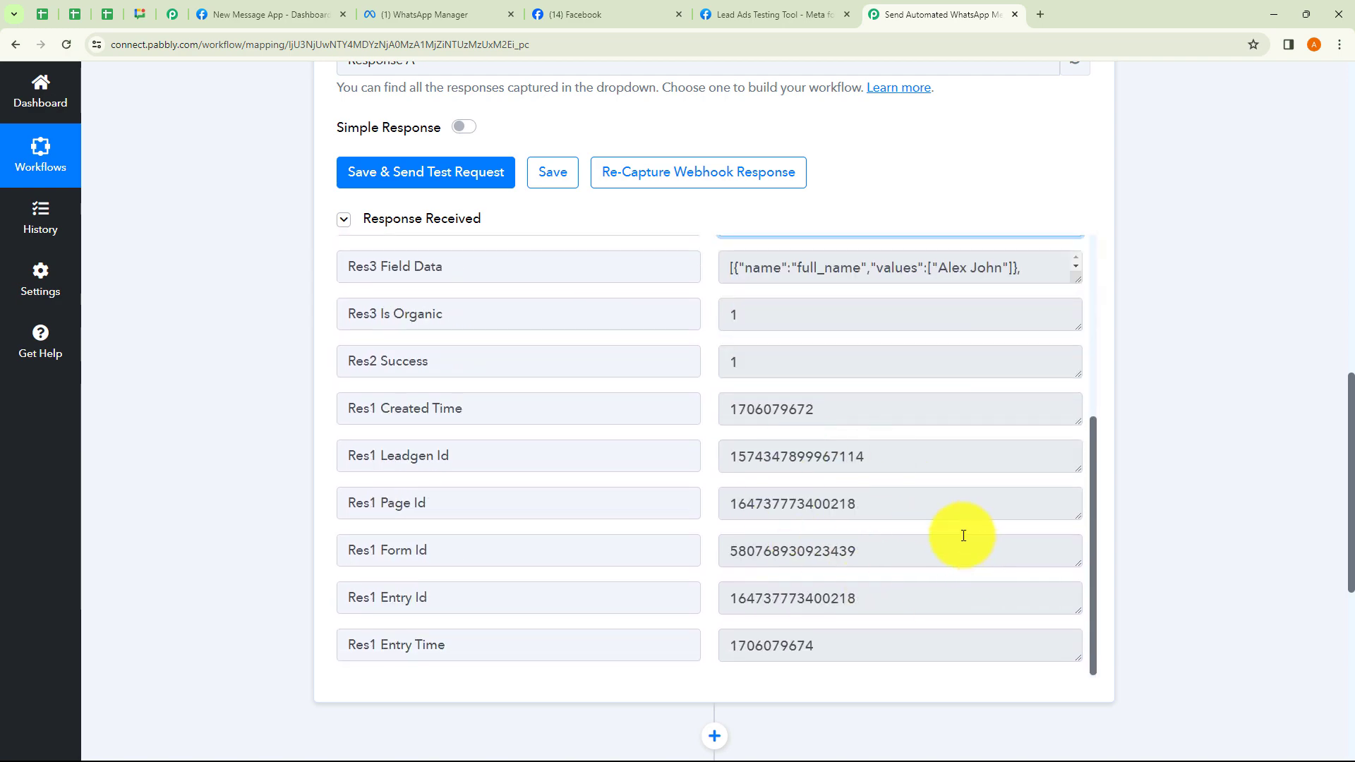
pyautogui.scroll(10, 1146, 507)
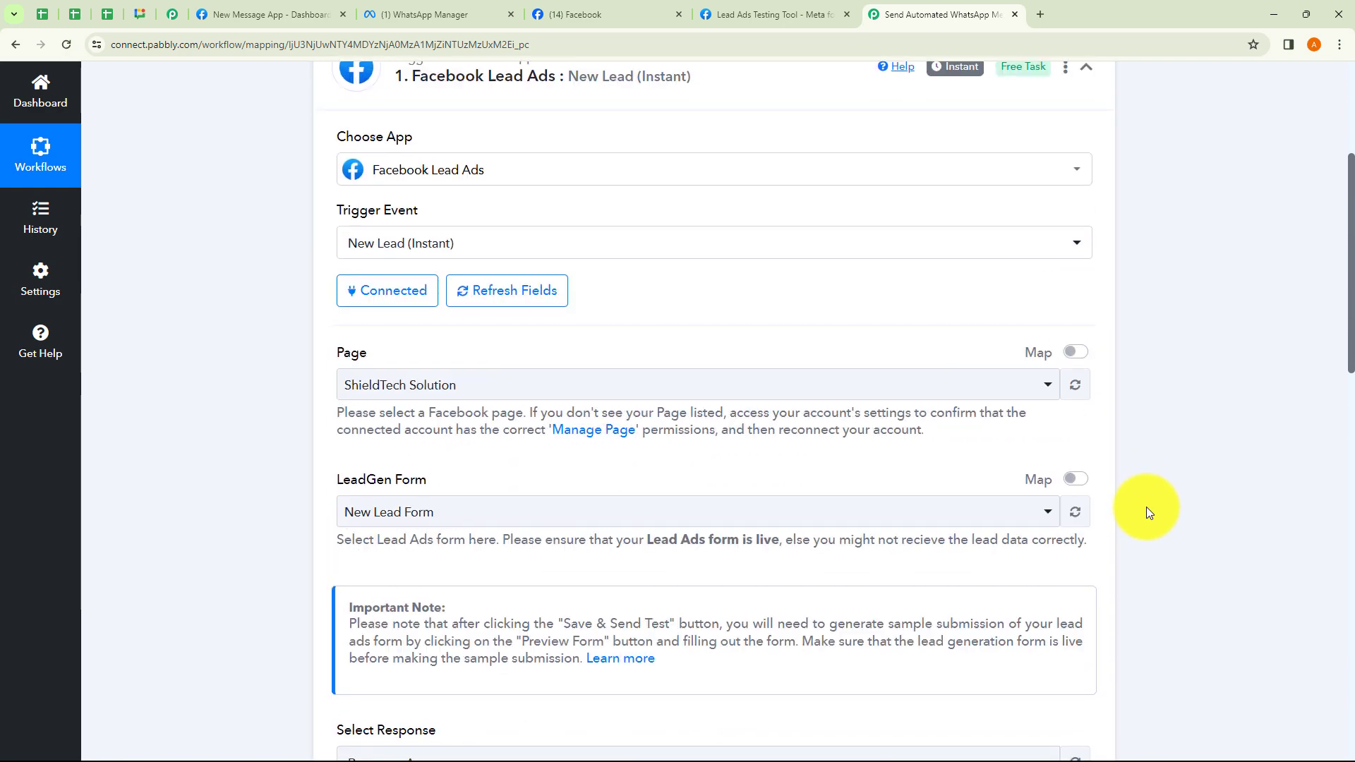
pyautogui.scroll(3, 1146, 506)
pyautogui.click(818, 289)
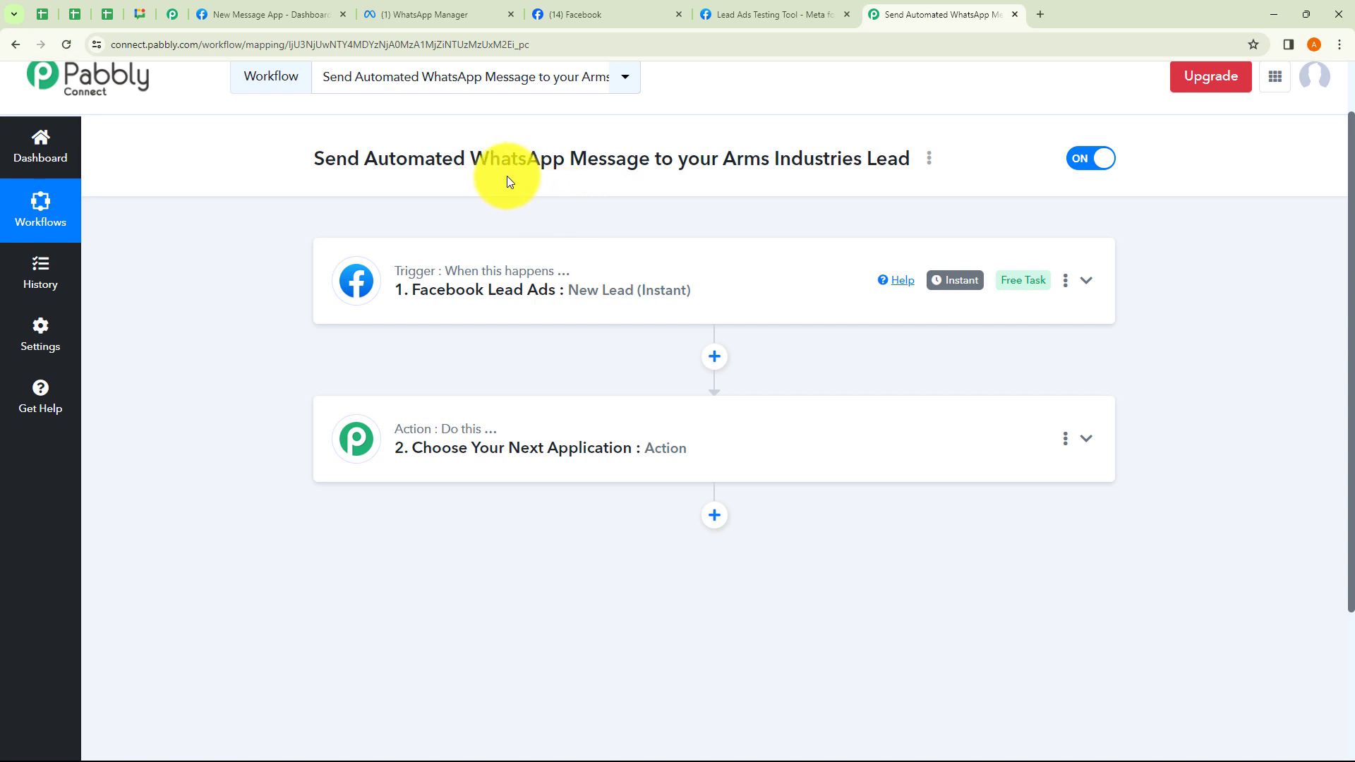
# Set the action step's app to WhatsApp Cloud API, found by searching 'WhatsApp'.
pyautogui.moveTo(469, 161); pyautogui.dragTo(641, 193)
pyautogui.click(640, 189)
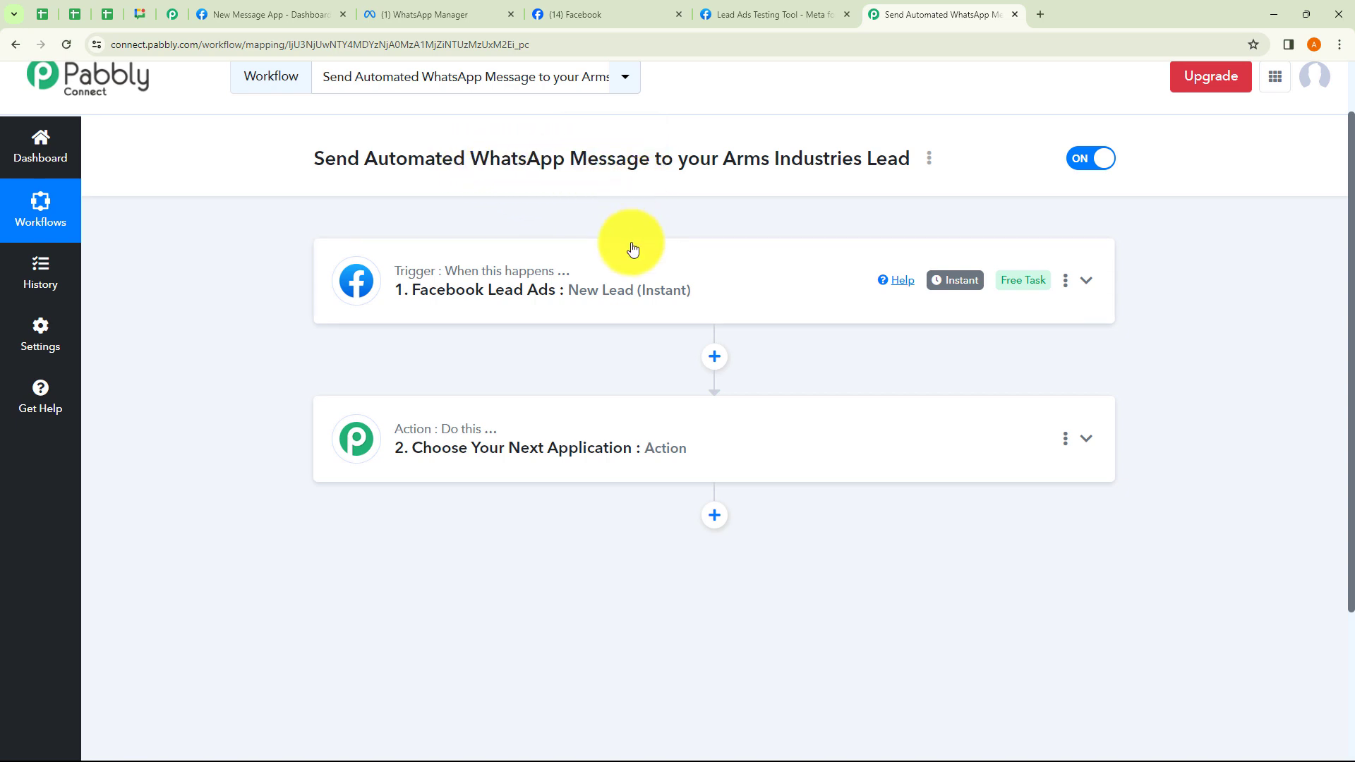
pyautogui.click(544, 432)
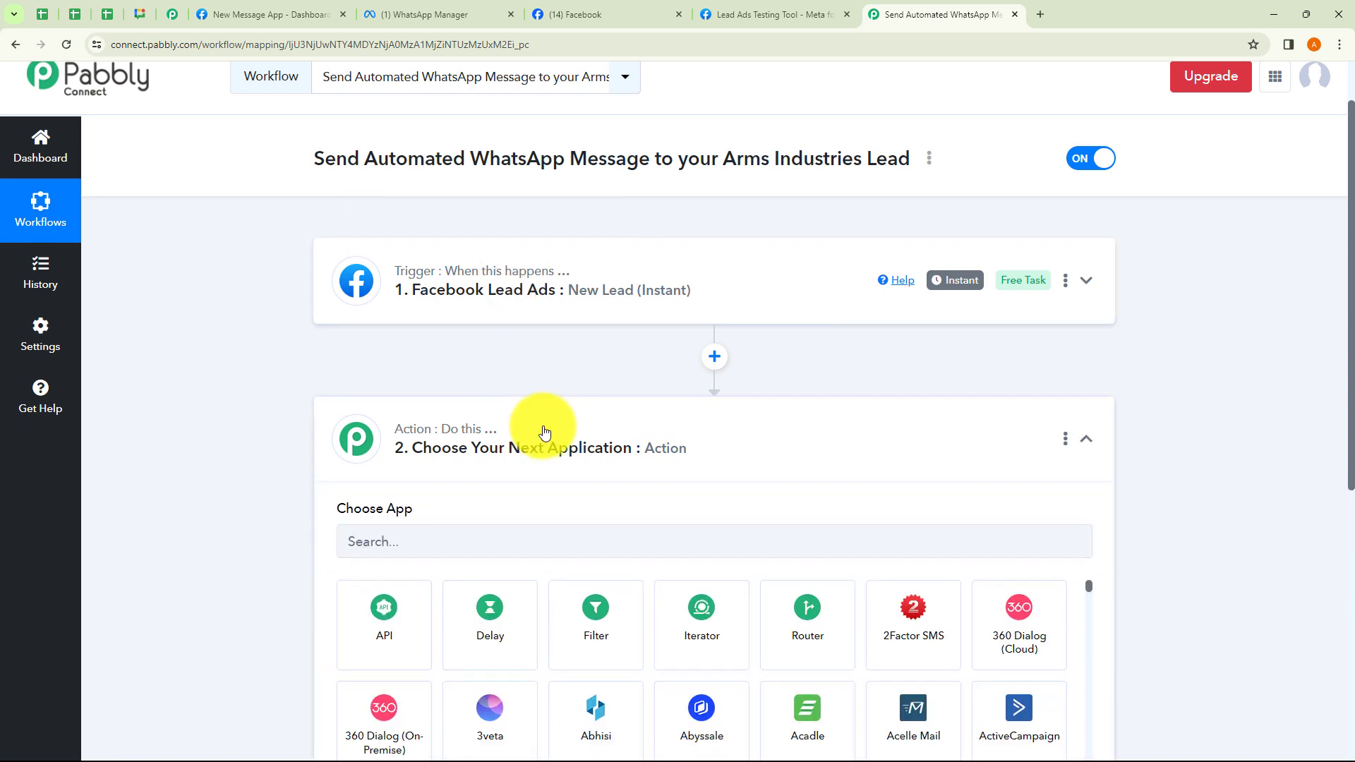
pyautogui.scroll(-3, 508, 417)
pyautogui.click(446, 367)
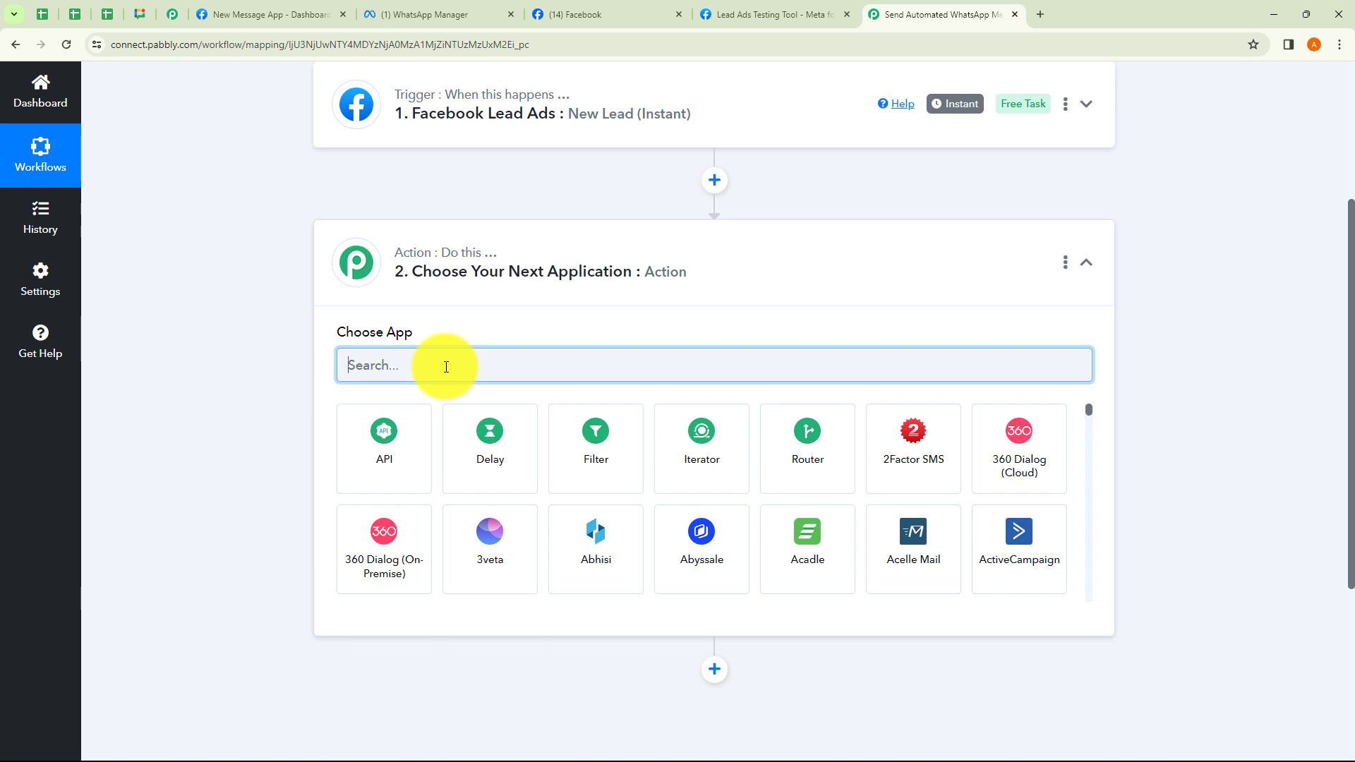
pyautogui.write('Wh')
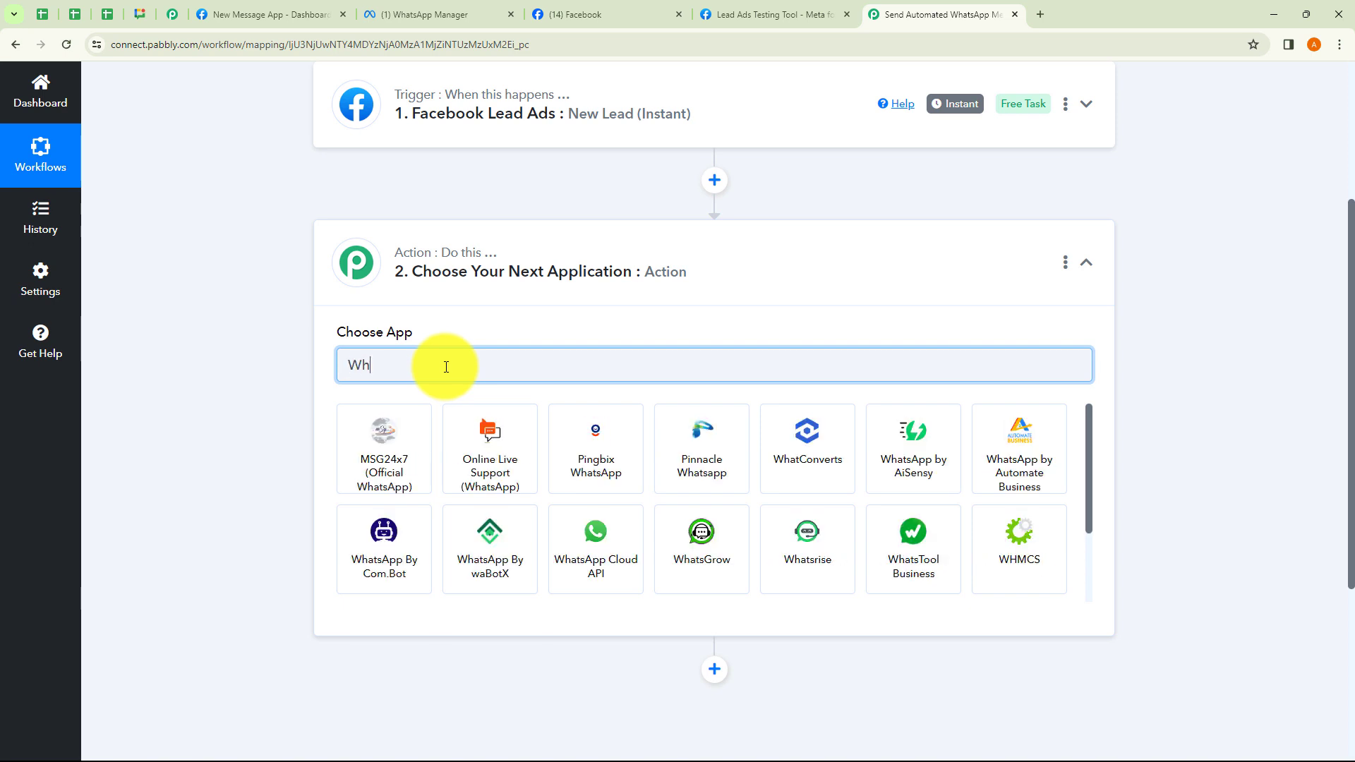
pyautogui.write('atA')
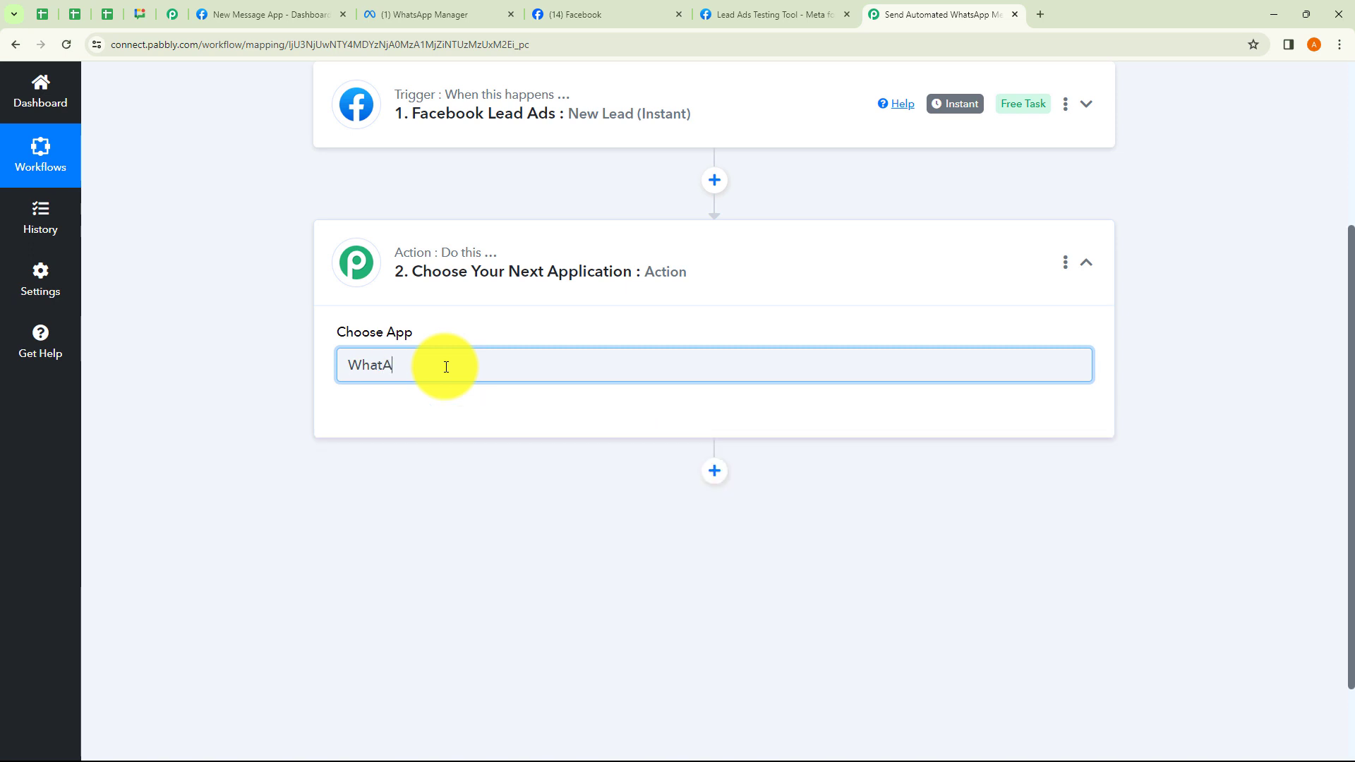
pyautogui.press('BackSpace')
pyautogui.write('sApp')
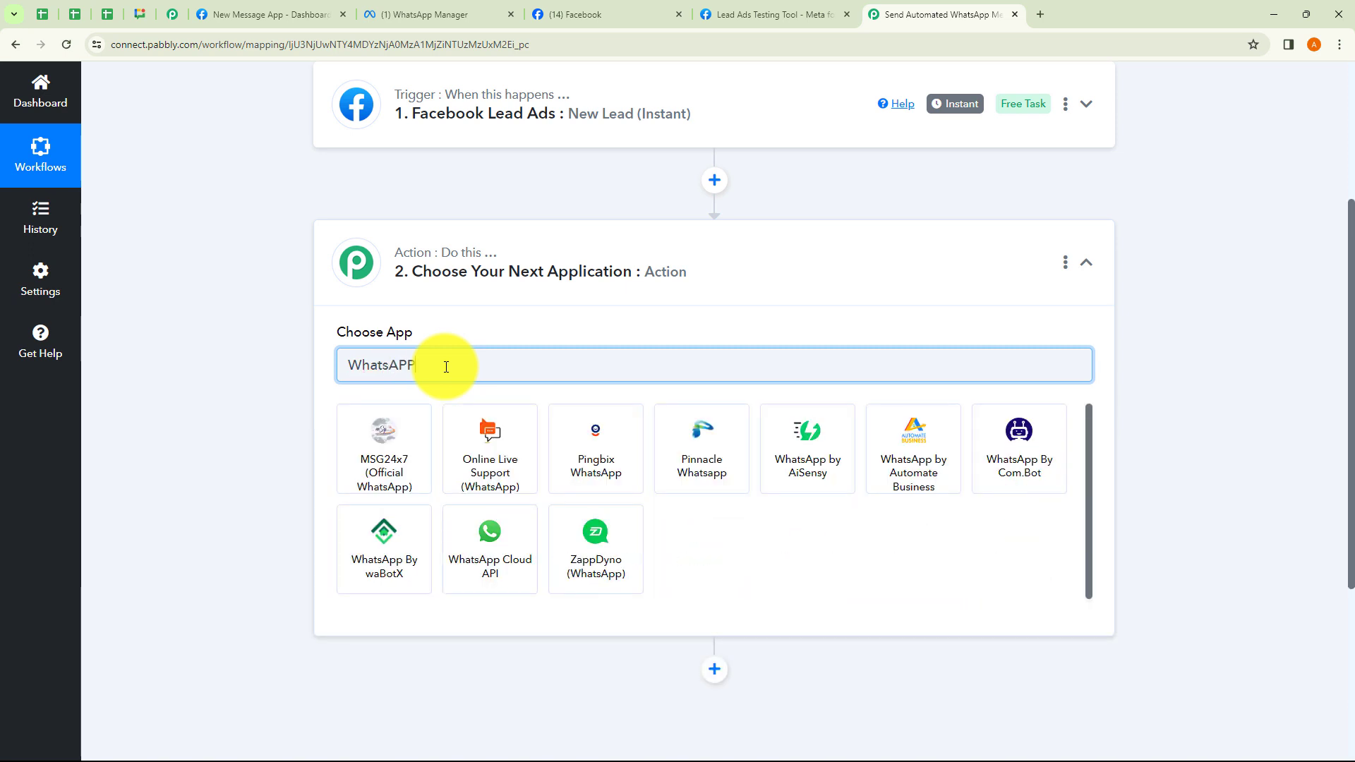
pyautogui.click(489, 510)
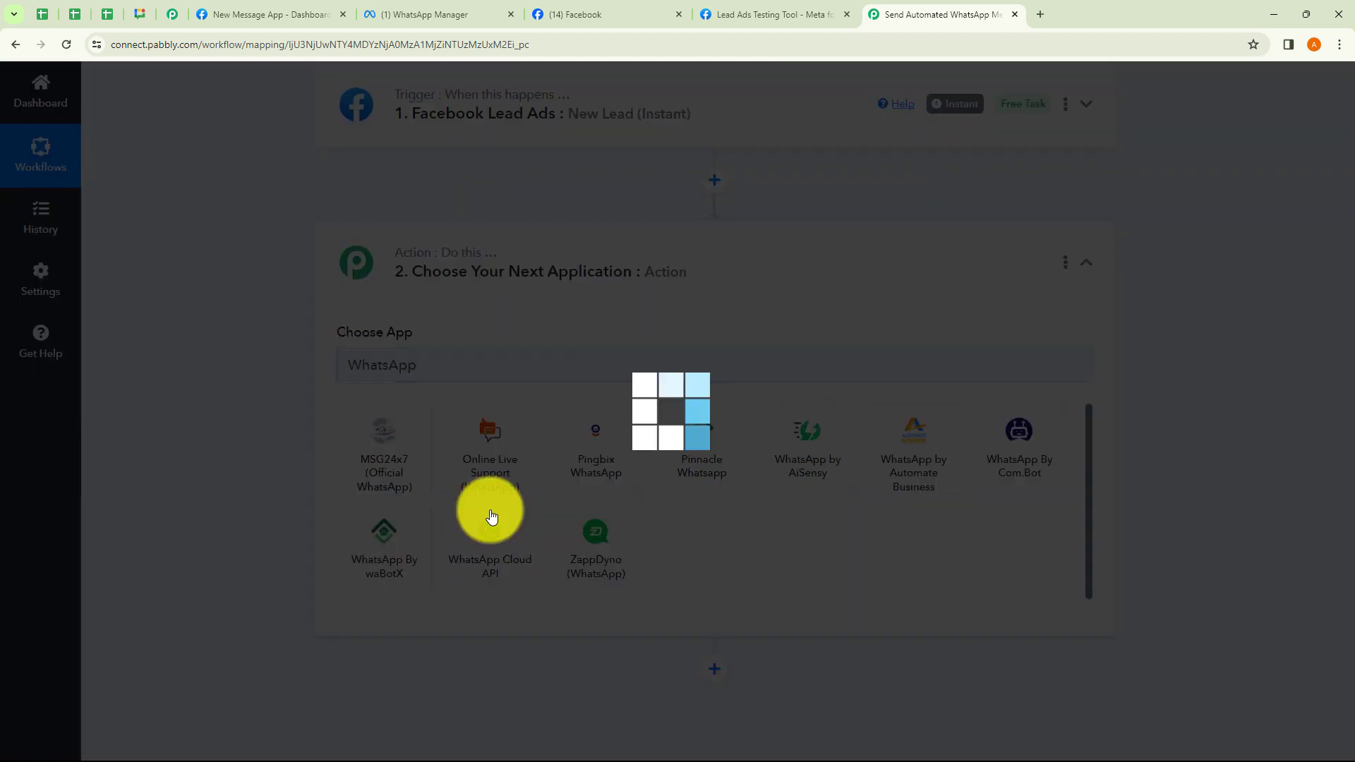
# Choose Send Template Message as the action event and start connecting an account.
pyautogui.click(426, 442)
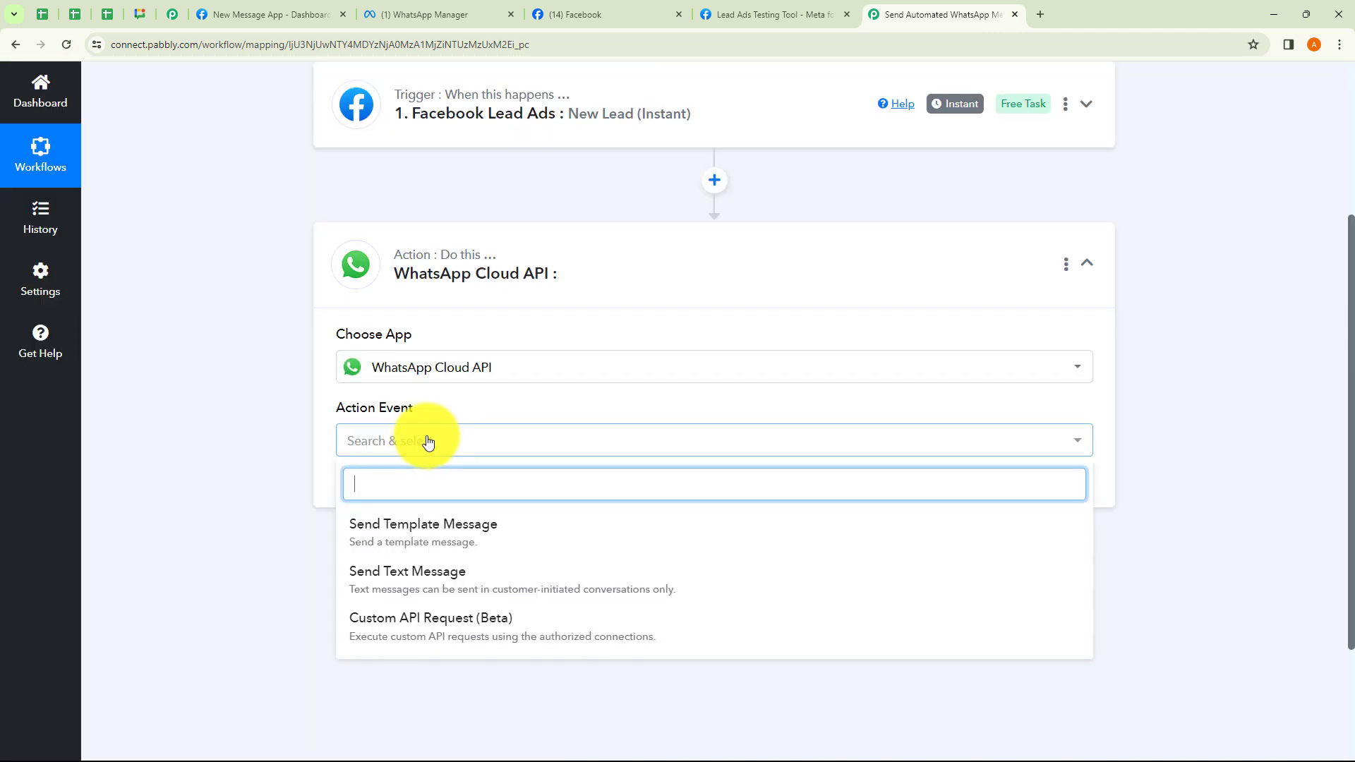
pyautogui.click(420, 550)
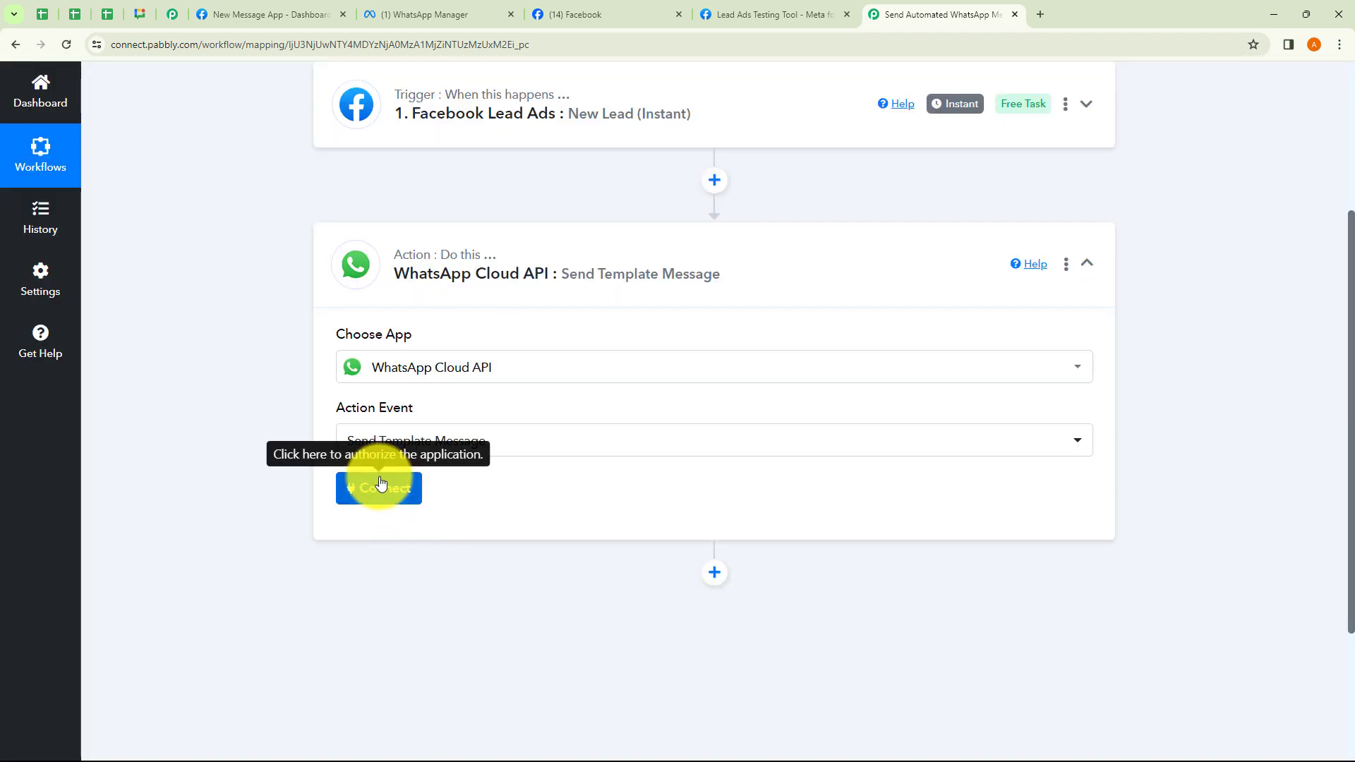
pyautogui.click(376, 484)
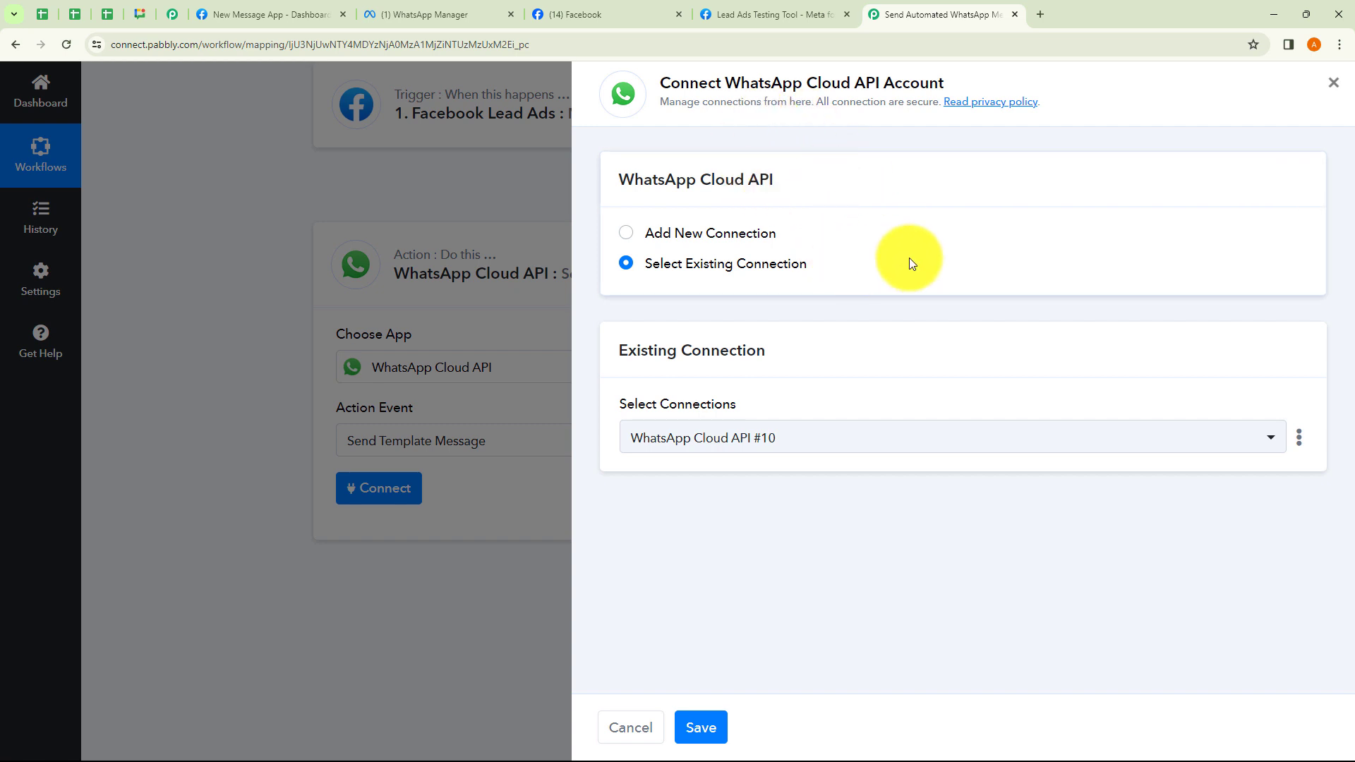
# Choose Add New Connection for the WhatsApp Cloud API account and review its fields.
pyautogui.click(626, 236)
pyautogui.click(635, 267)
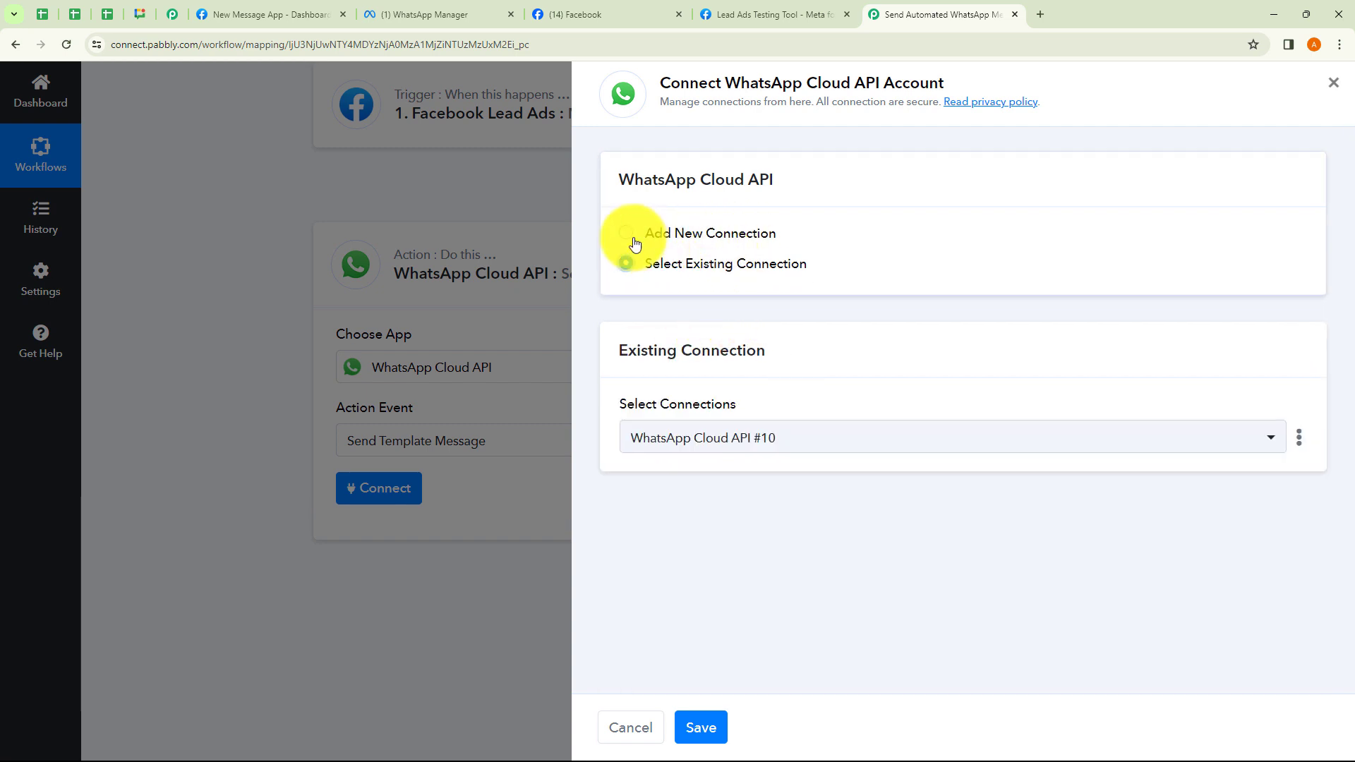
pyautogui.click(628, 235)
pyautogui.scroll(-2, 902, 295)
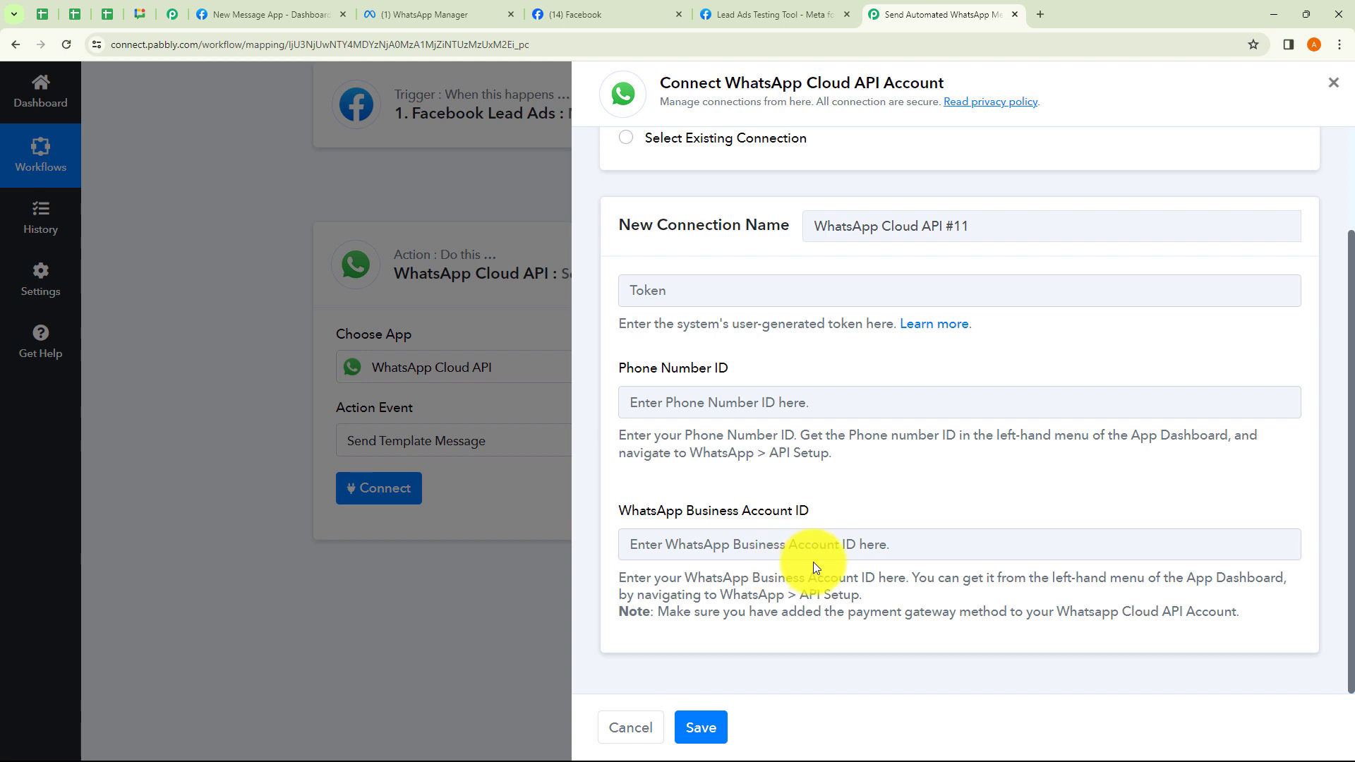
# Open the token's Learn more help article in a new tab.
pyautogui.tripleClick(668, 441)
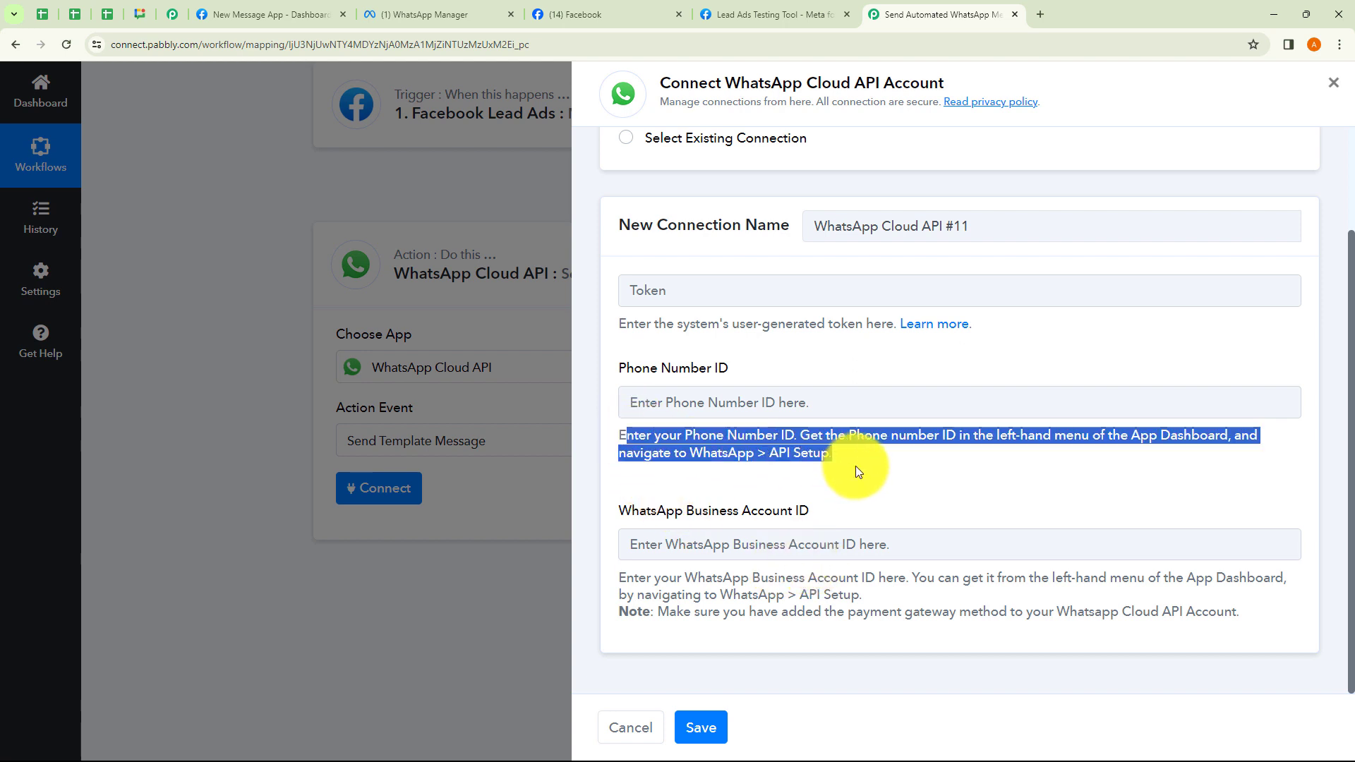
pyautogui.click(876, 477)
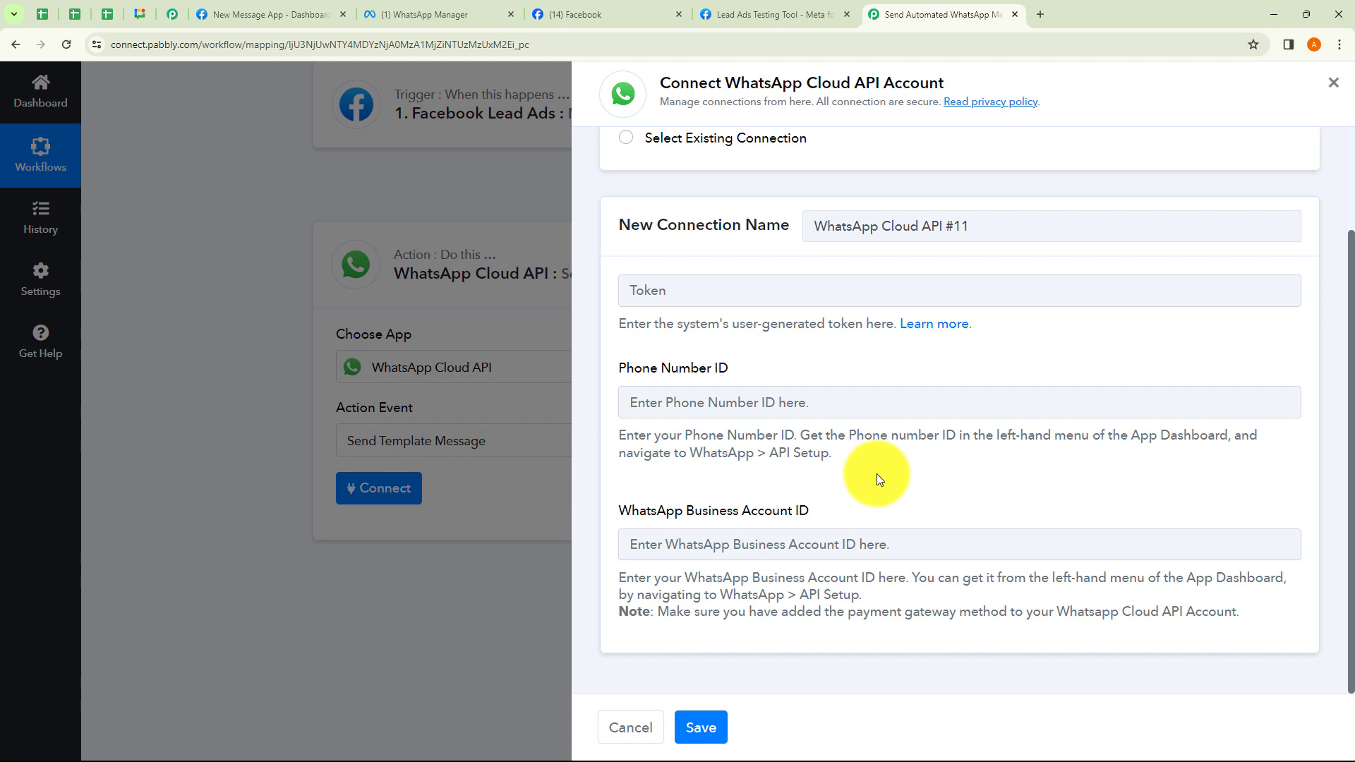
pyautogui.click(943, 326)
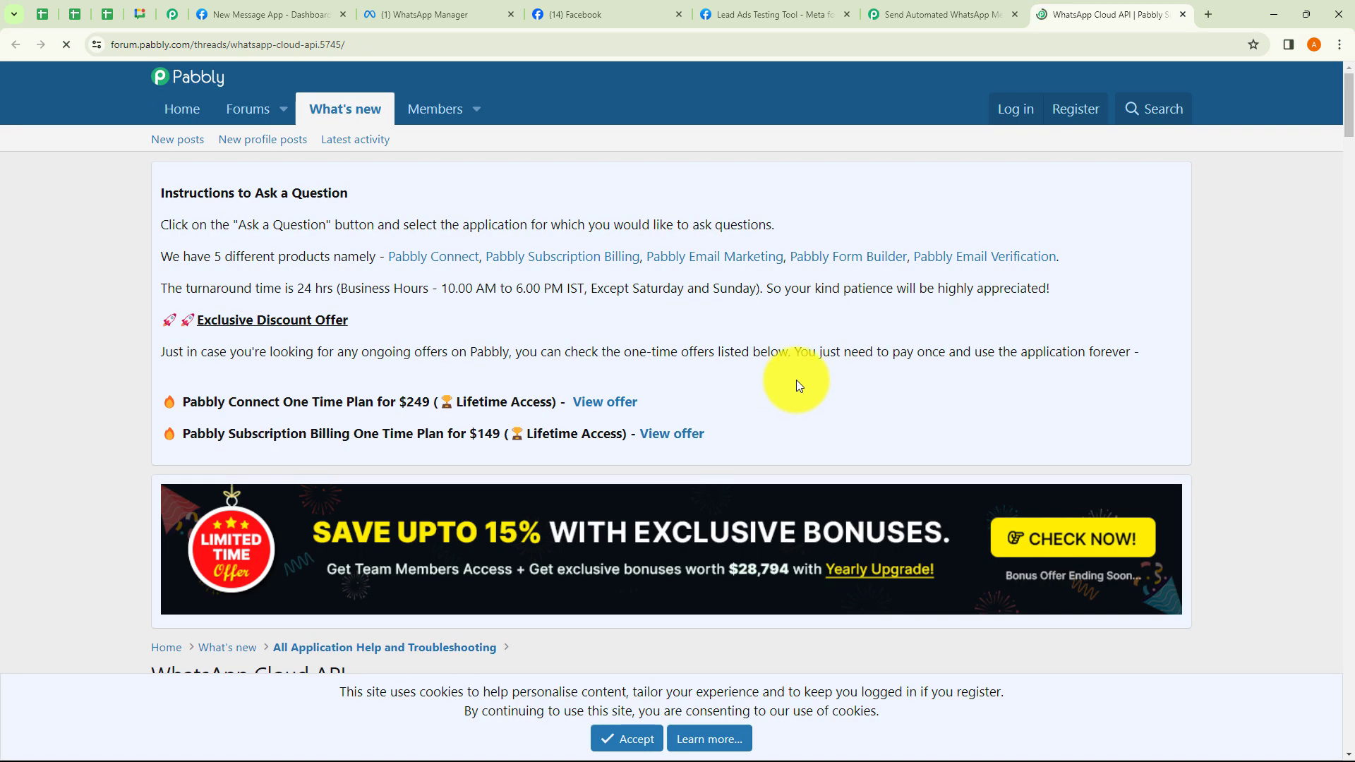
pyautogui.scroll(-6, 796, 381)
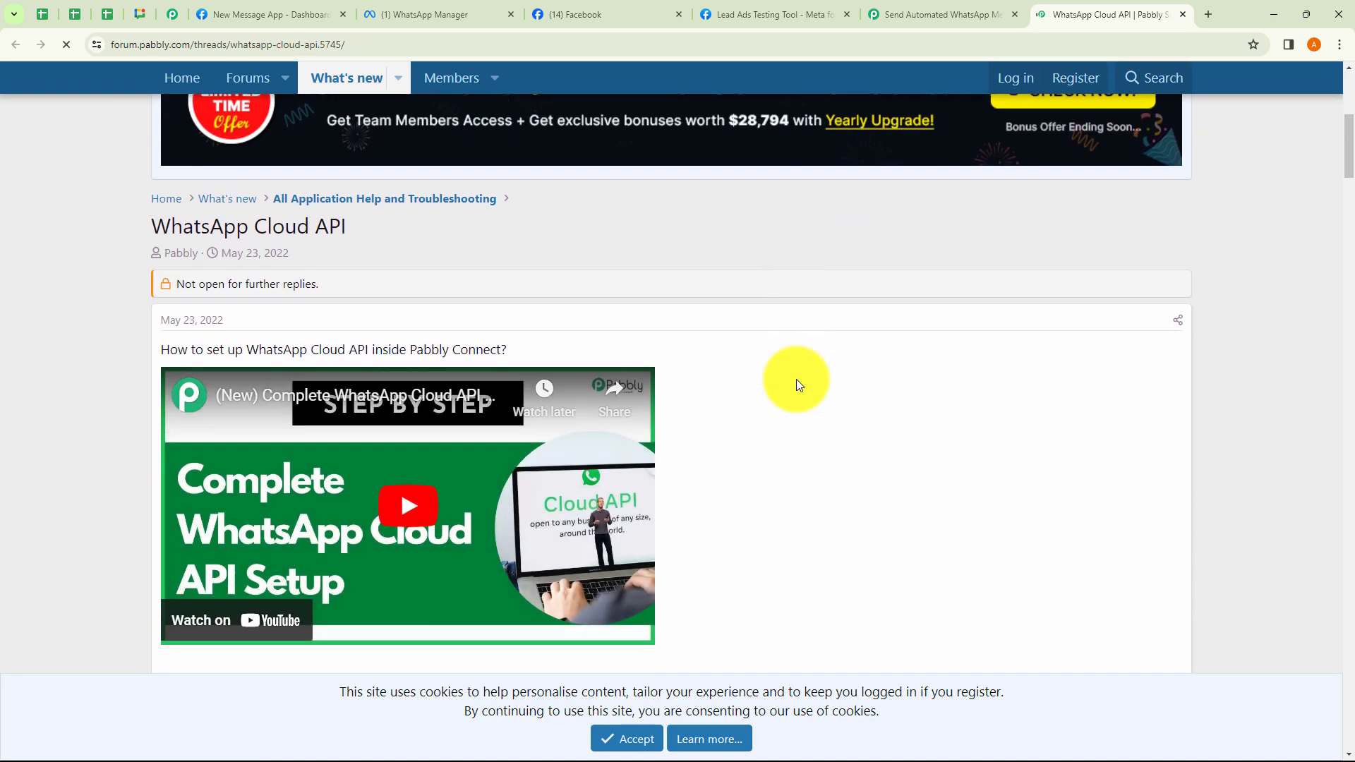
# Read through the forum's WhatsApp Cloud API setup thread, then close that tab.
pyautogui.scroll(-4, 796, 382)
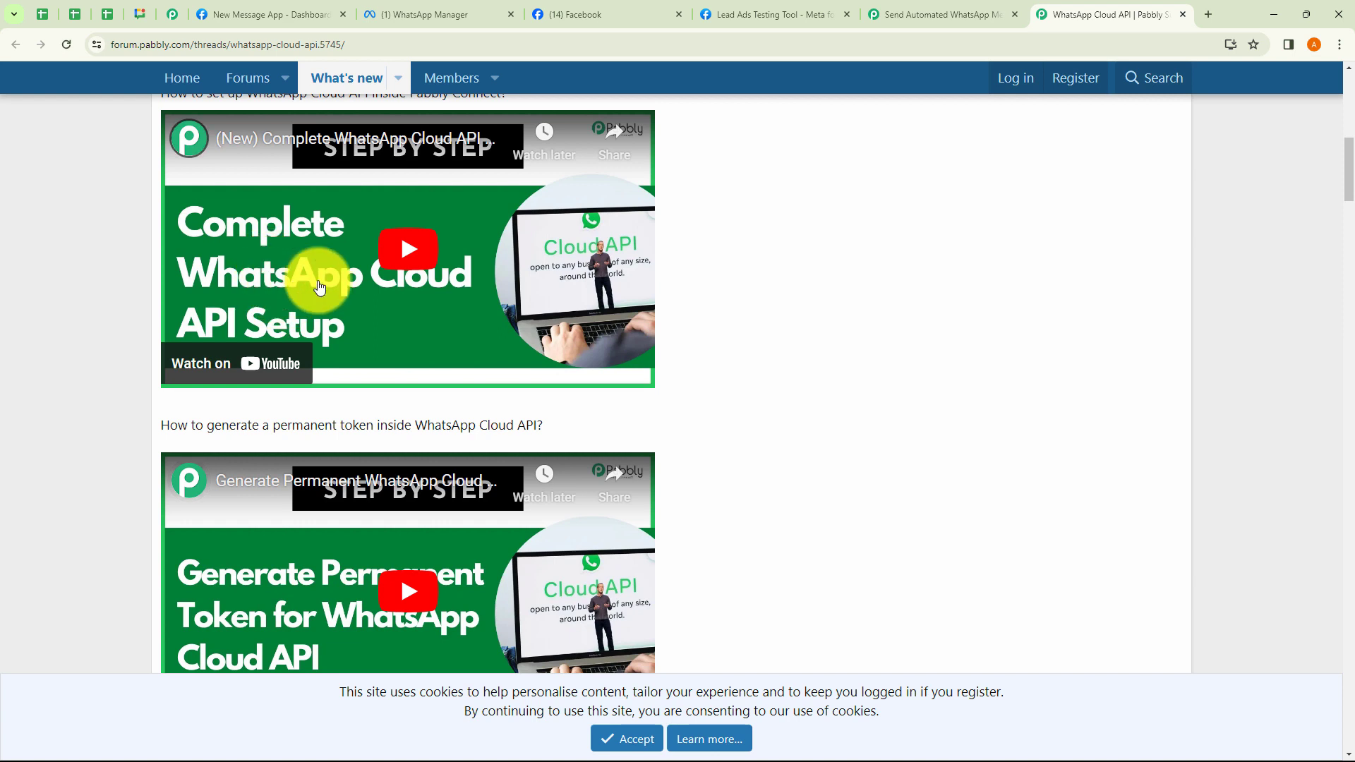
pyautogui.scroll(-1, 381, 321)
pyautogui.scroll(-1, 381, 321)
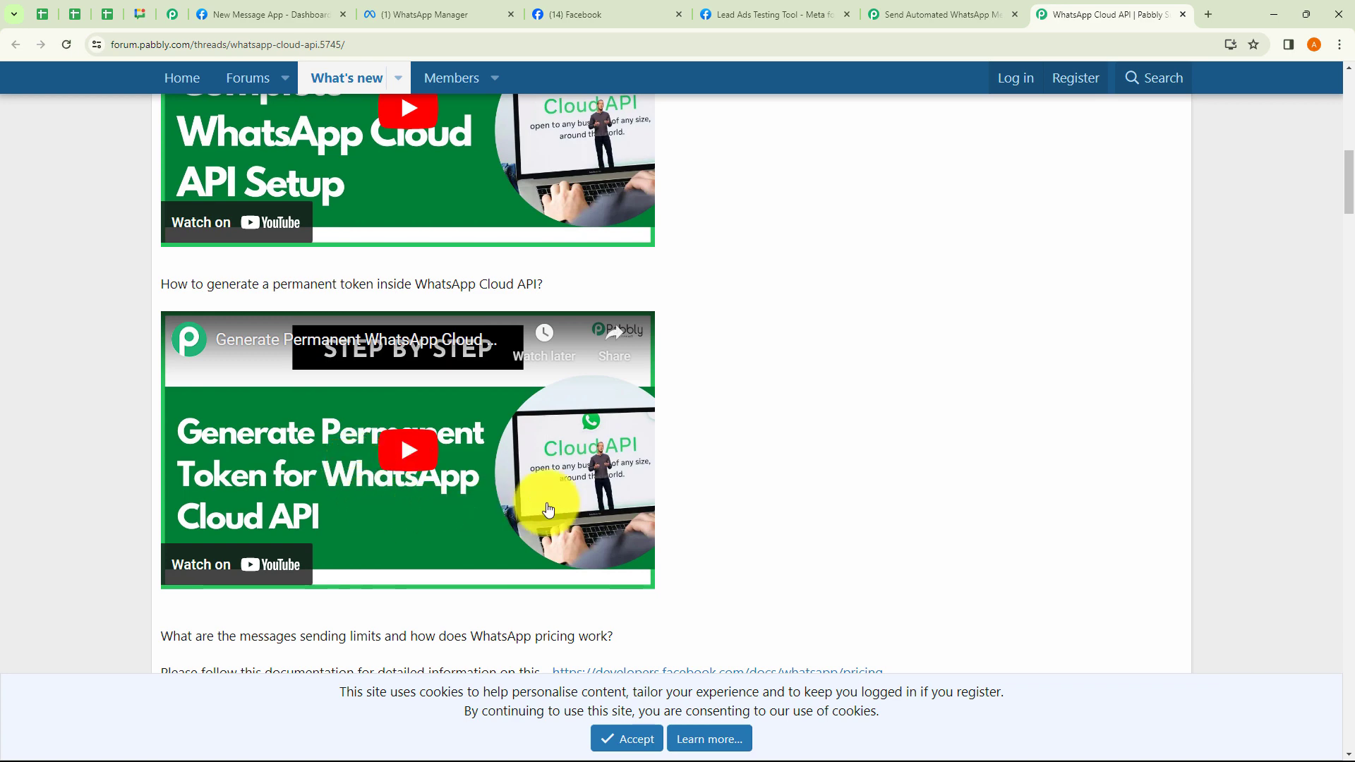
pyautogui.click(914, 17)
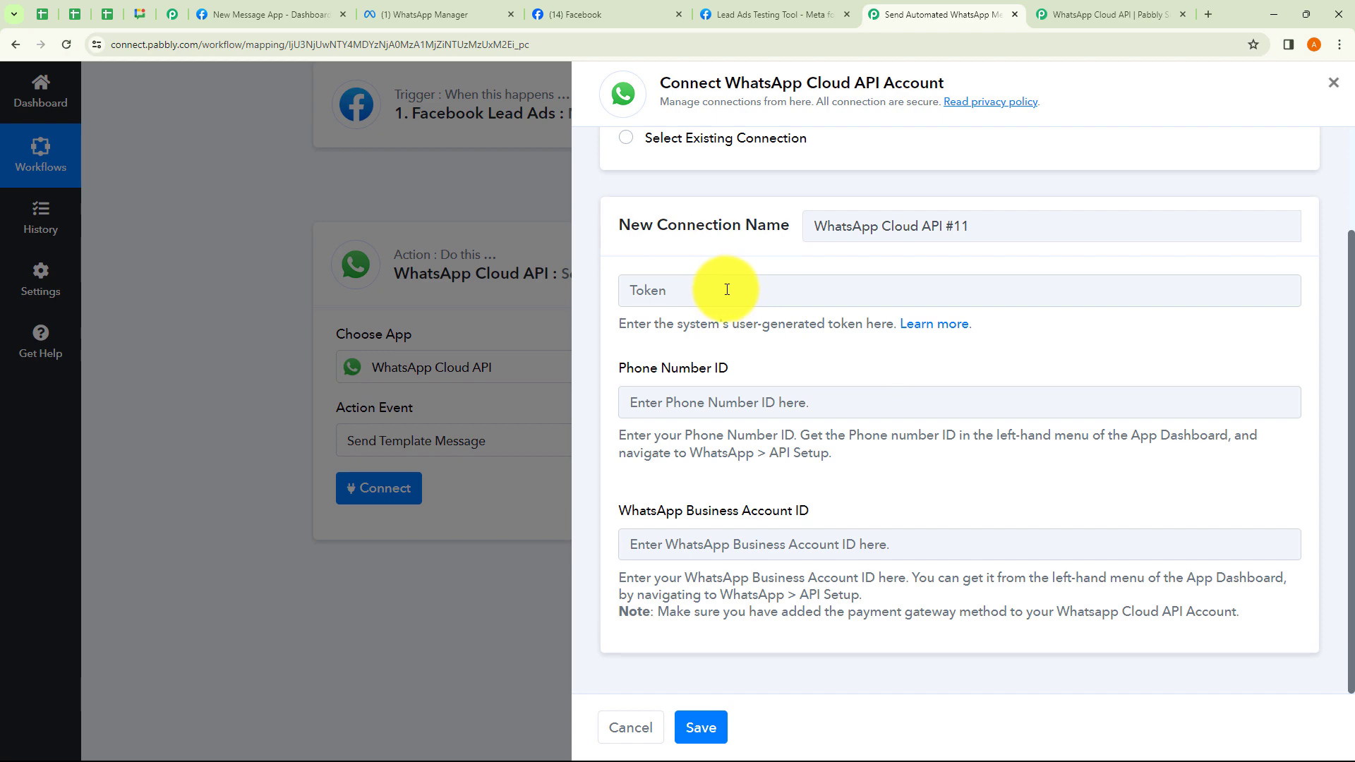
pyautogui.click(1104, 14)
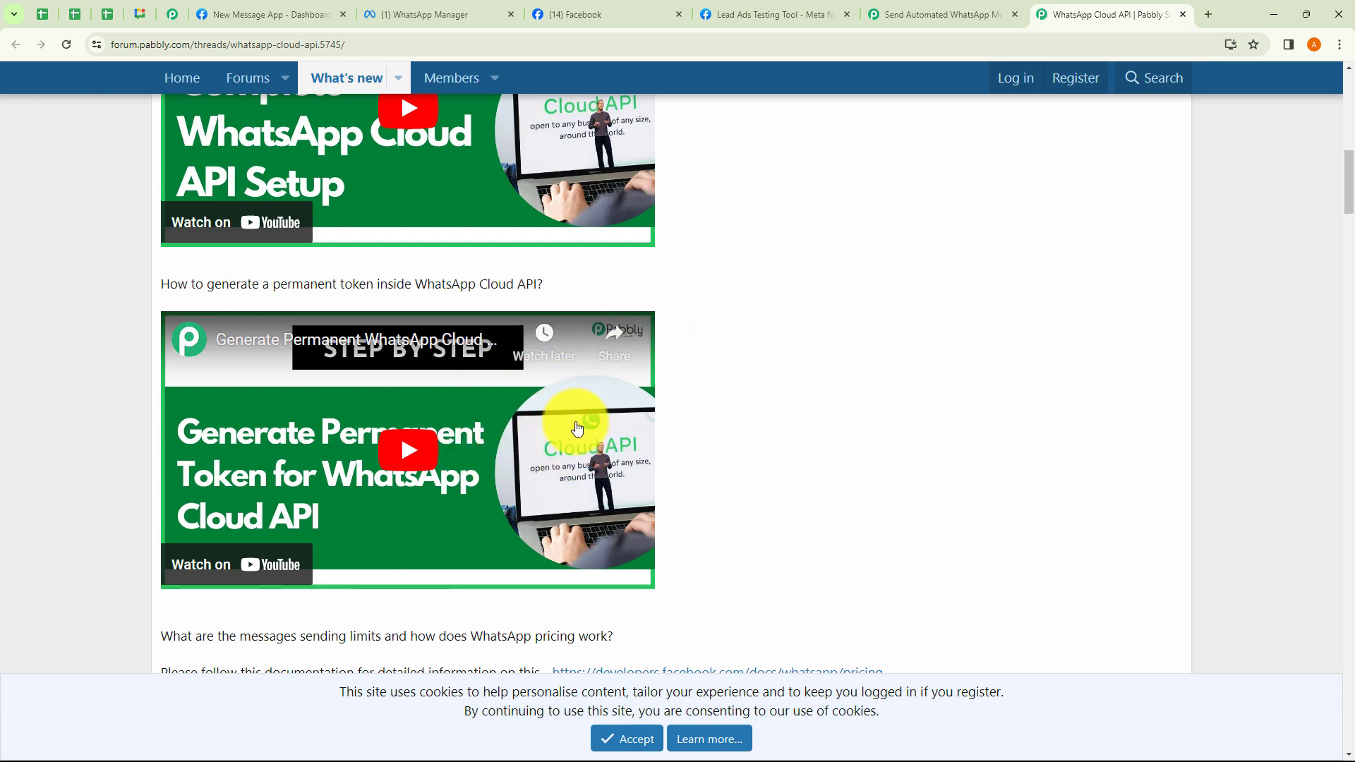
pyautogui.scroll(-5, 711, 429)
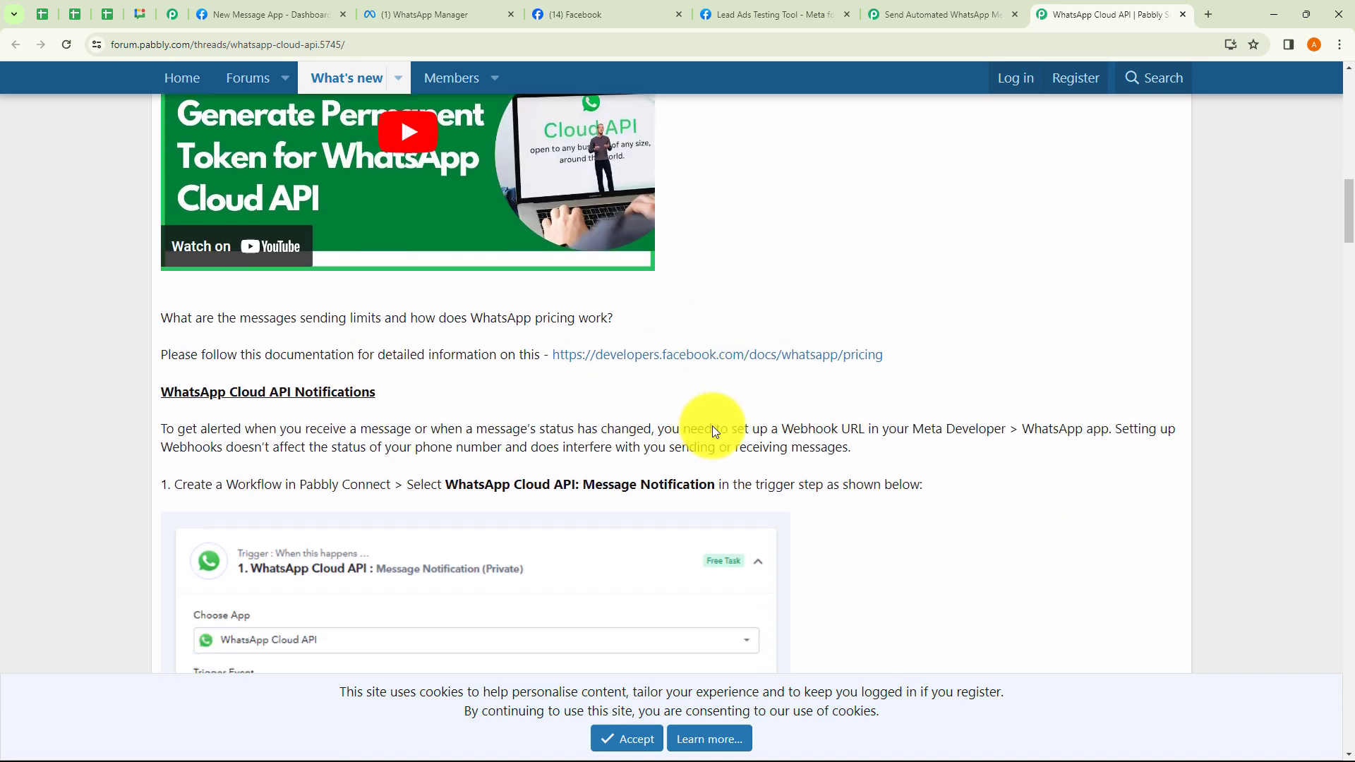
pyautogui.scroll(-5, 715, 431)
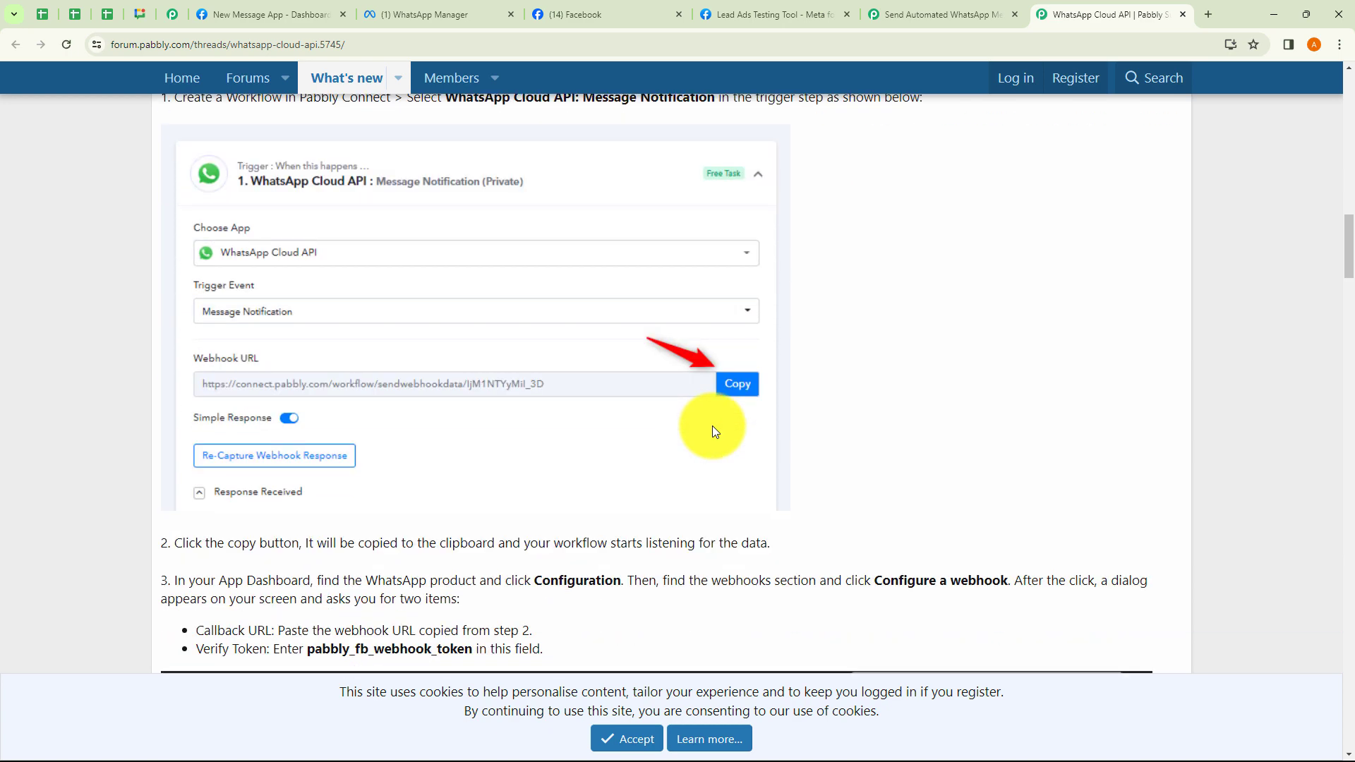
pyautogui.scroll(-10, 713, 426)
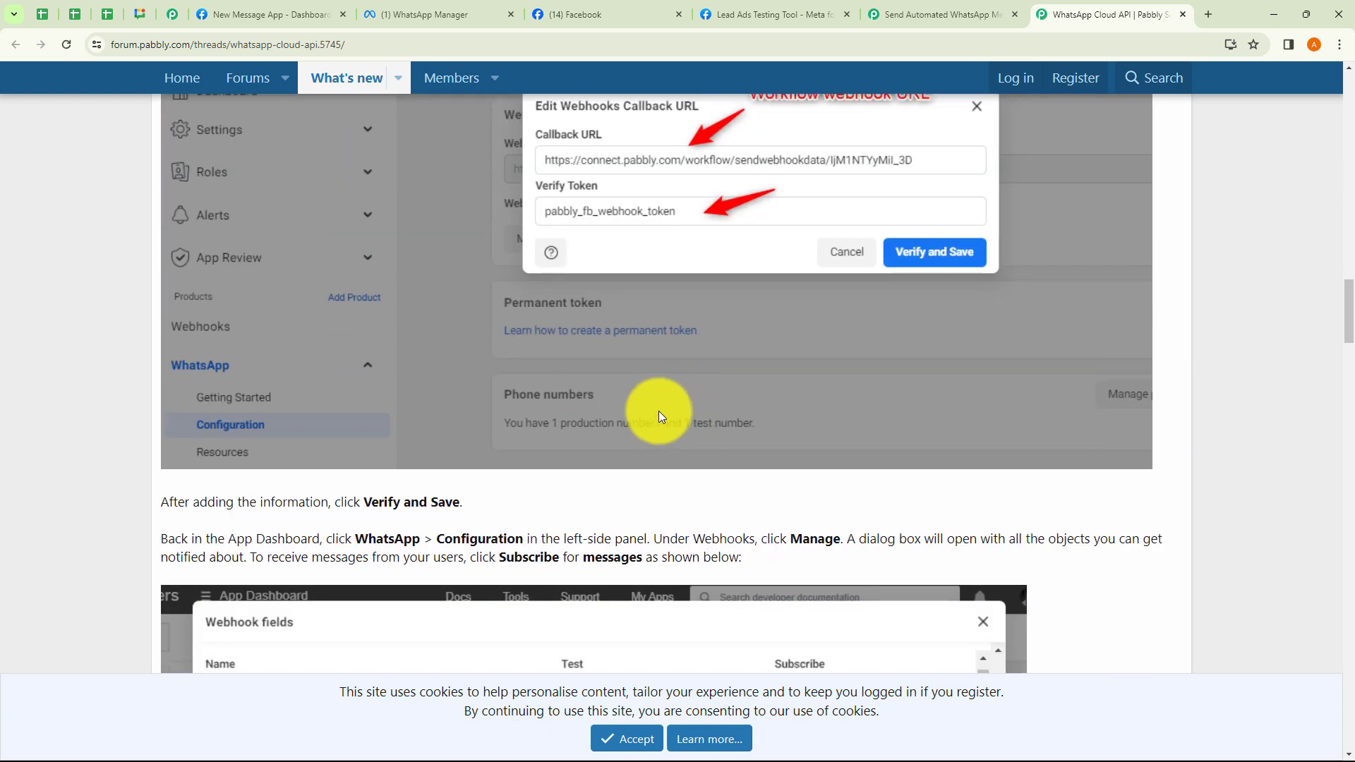
pyautogui.click(1183, 14)
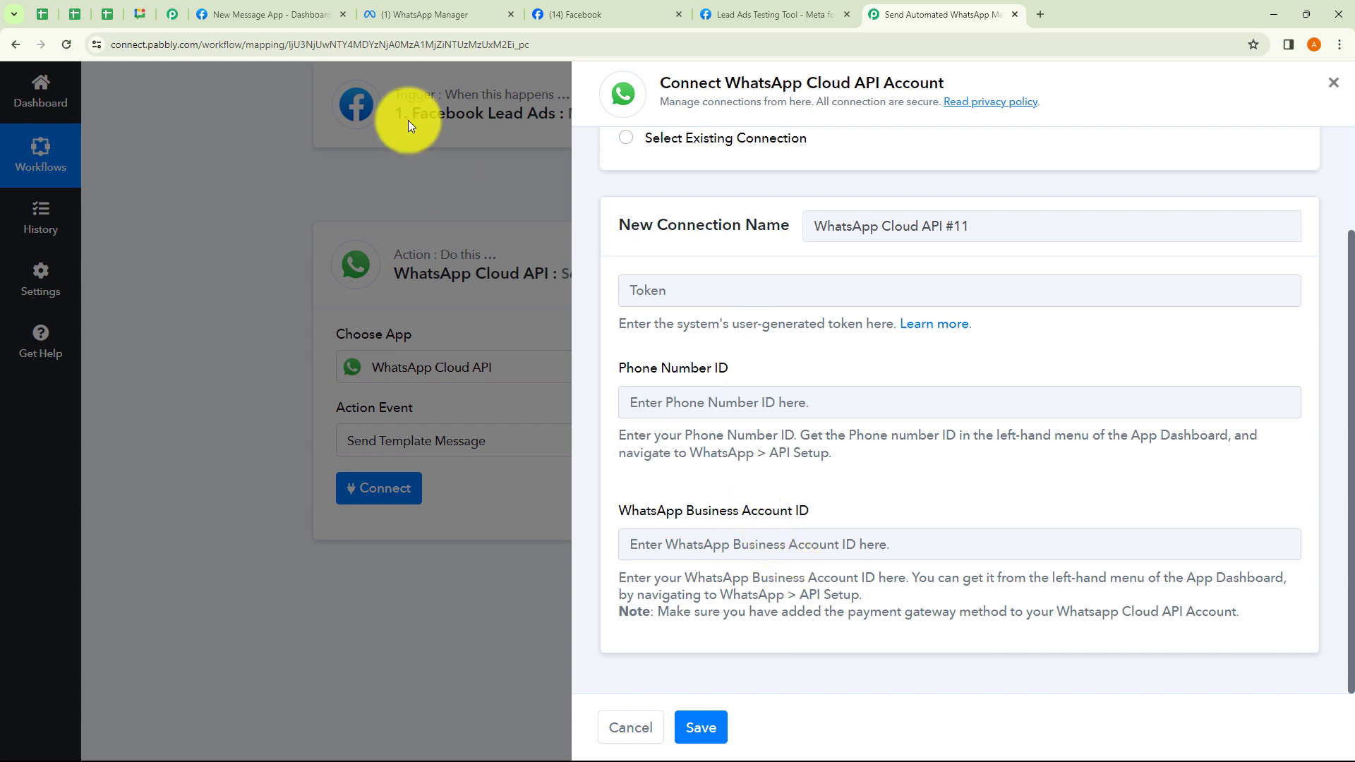
# Open New Message App's WhatsApp API Setup page from the Meta App Dashboard sidebar.
pyautogui.click(296, 17)
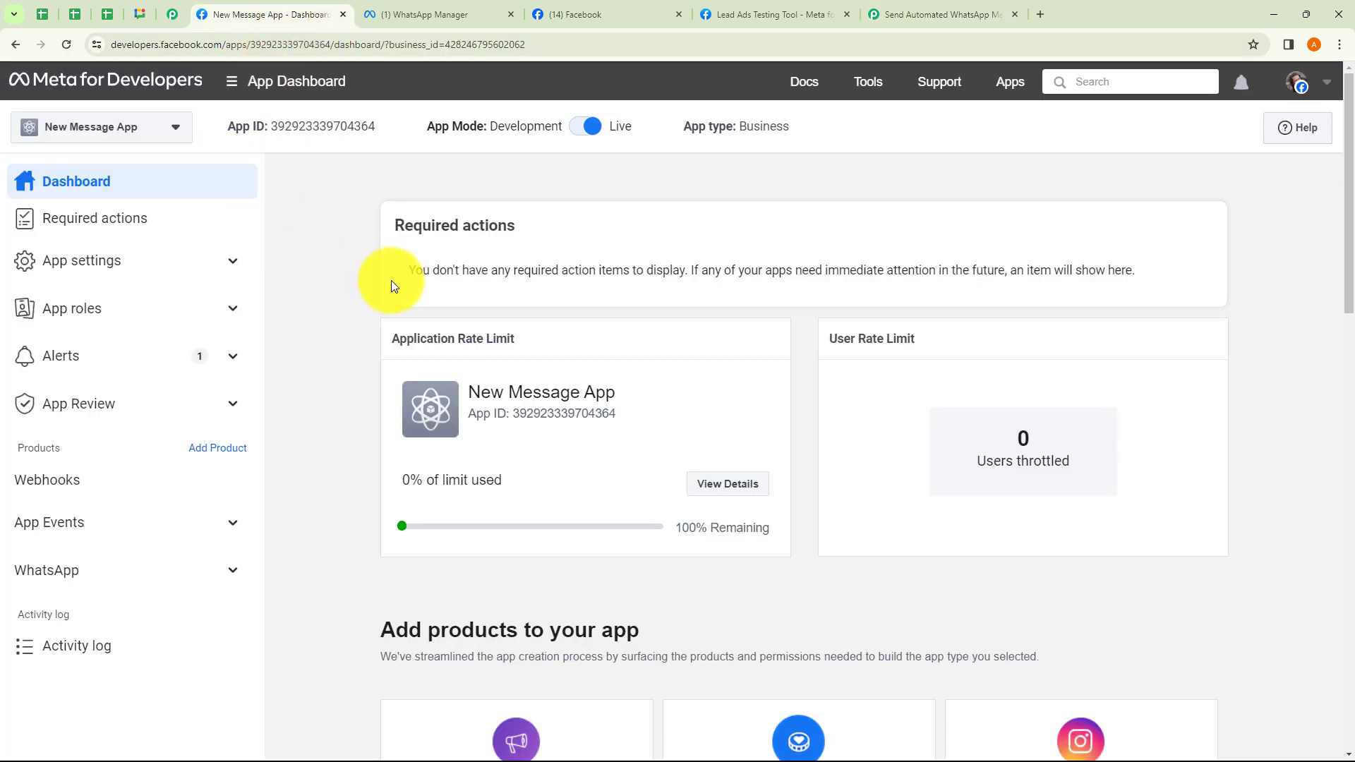
pyautogui.click(173, 127)
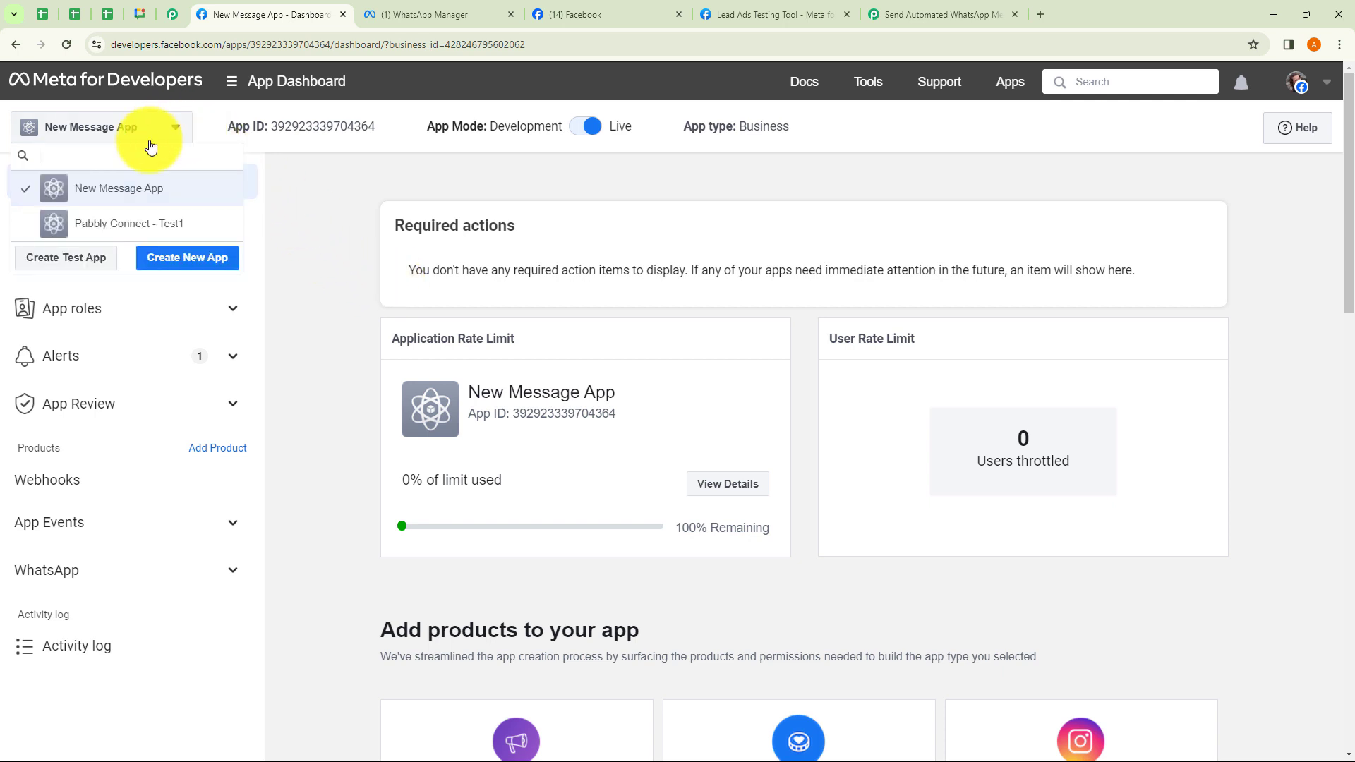
pyautogui.click(299, 240)
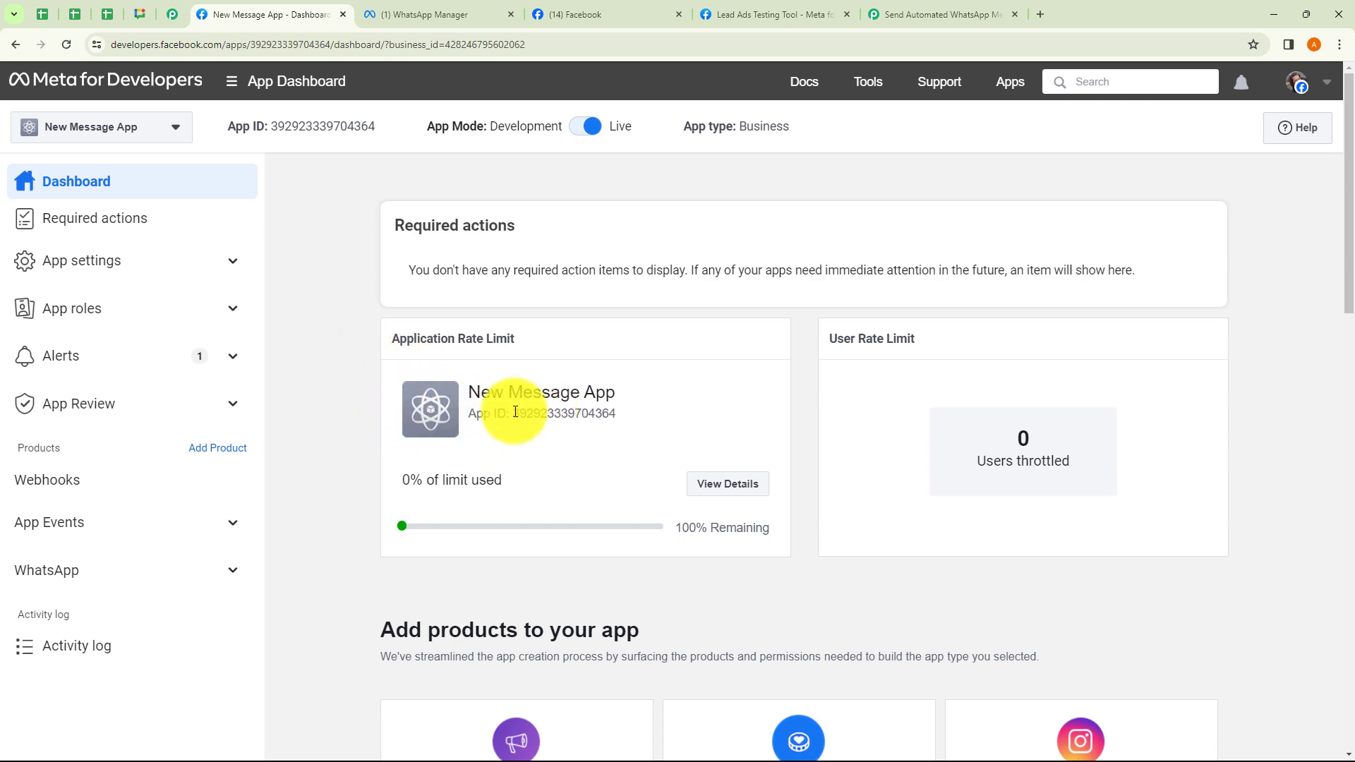
pyautogui.click(234, 573)
pyautogui.click(118, 639)
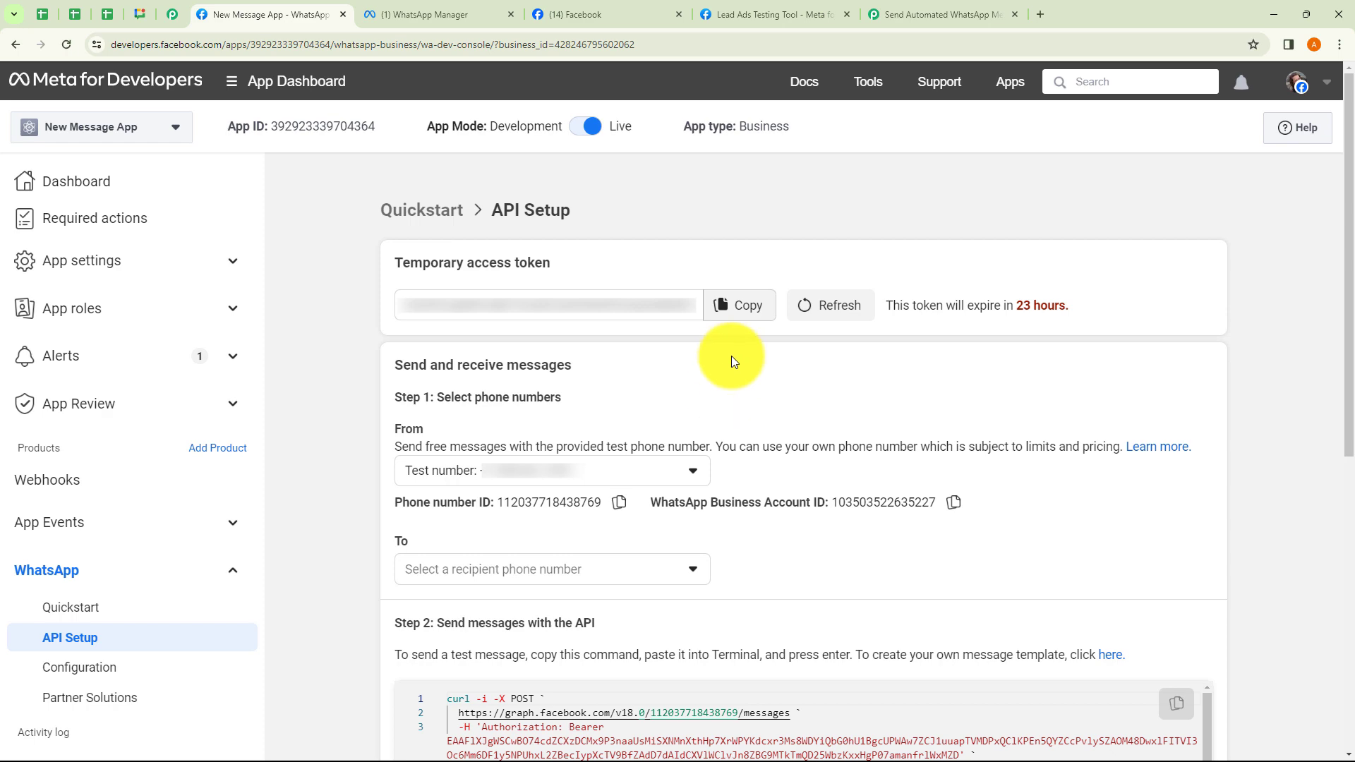
# Paste the temporary access token from Meta API Setup into Pabbly's Token field.
pyautogui.click(727, 309)
pyautogui.click(921, 13)
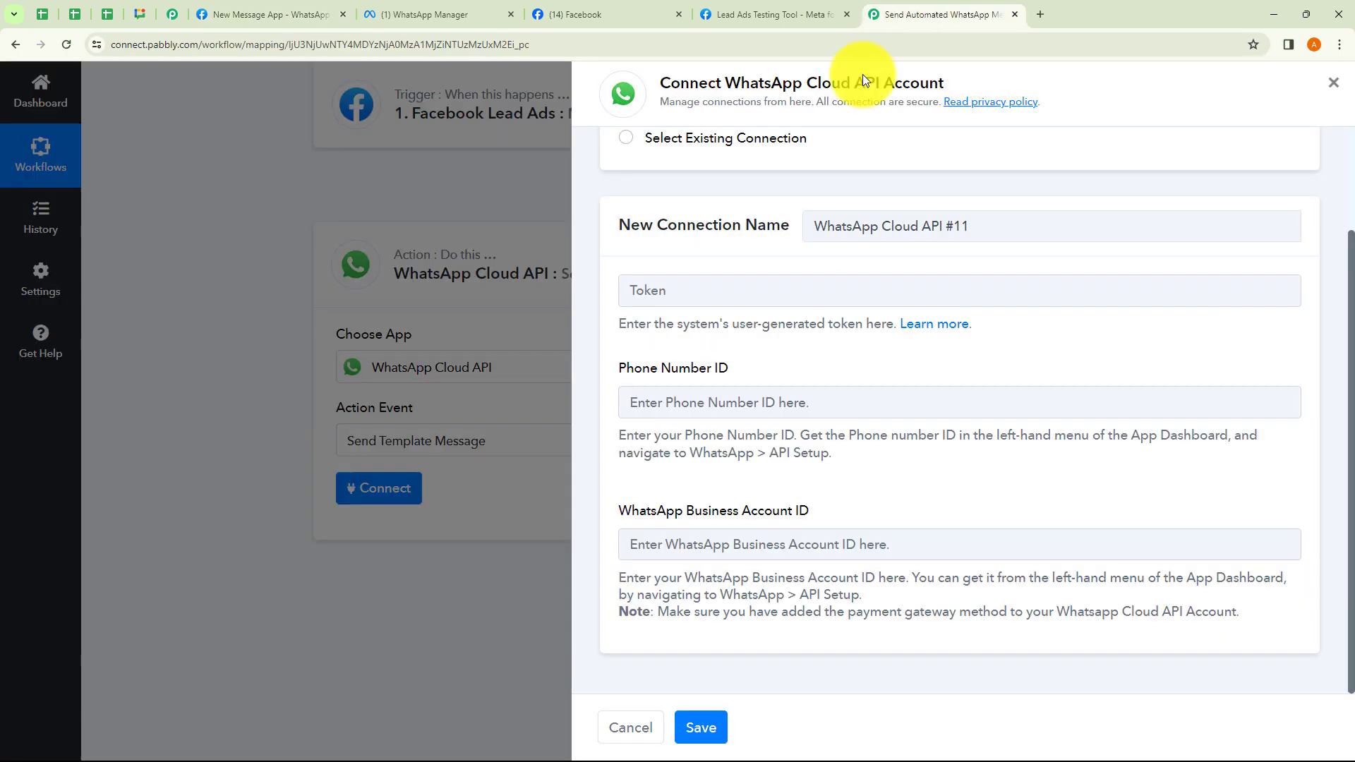
pyautogui.click(692, 288)
pyautogui.hotkey('ctrl', 'v')
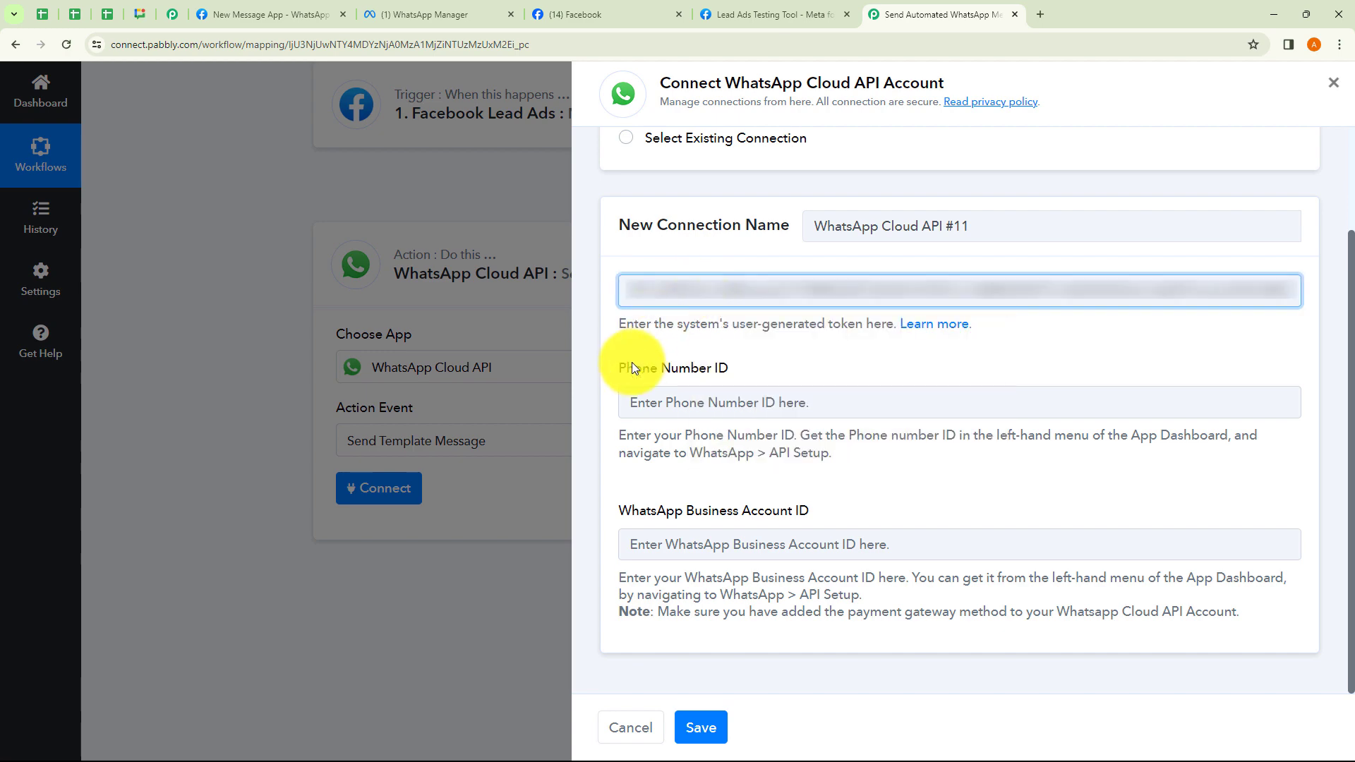
# Copy the Phone Number ID and WhatsApp Business Account ID from Meta into their Pabbly fields.
pyautogui.click(682, 408)
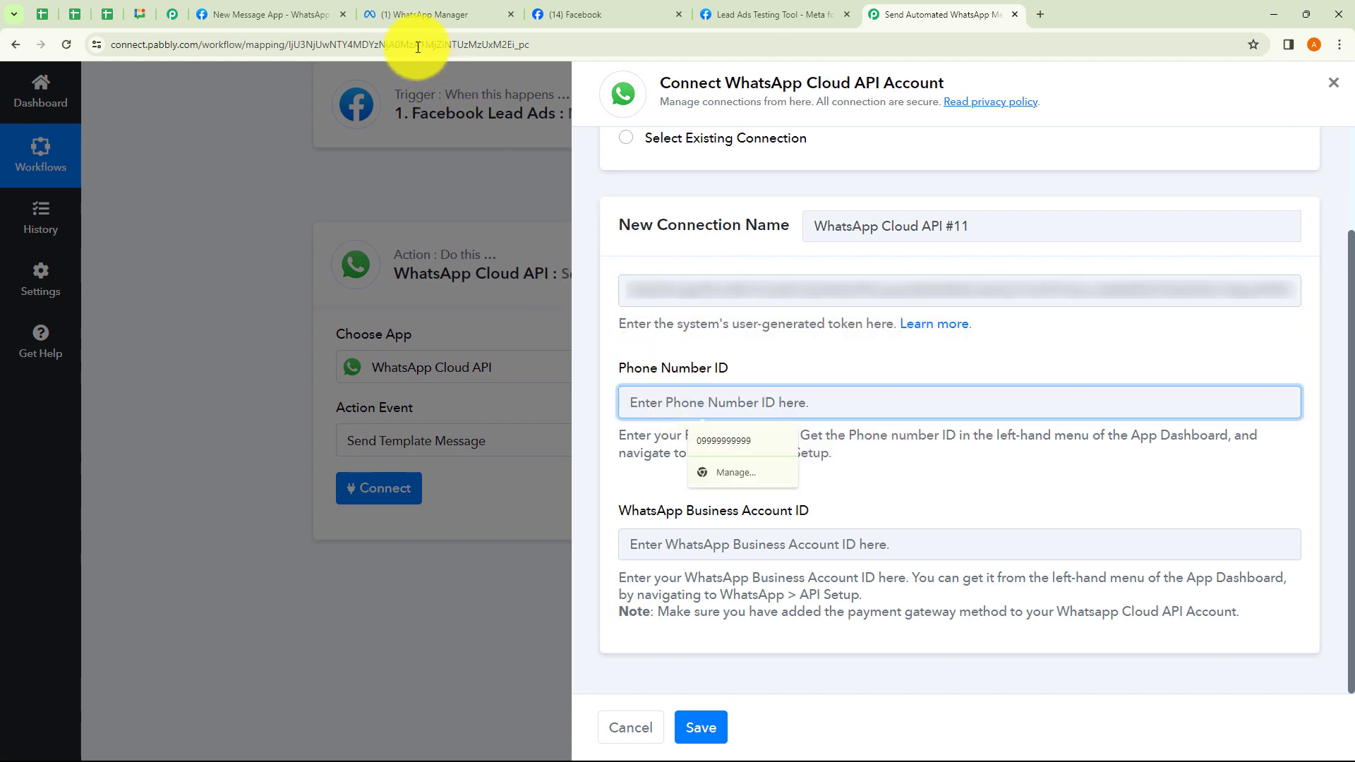
pyautogui.click(273, 17)
pyautogui.click(619, 502)
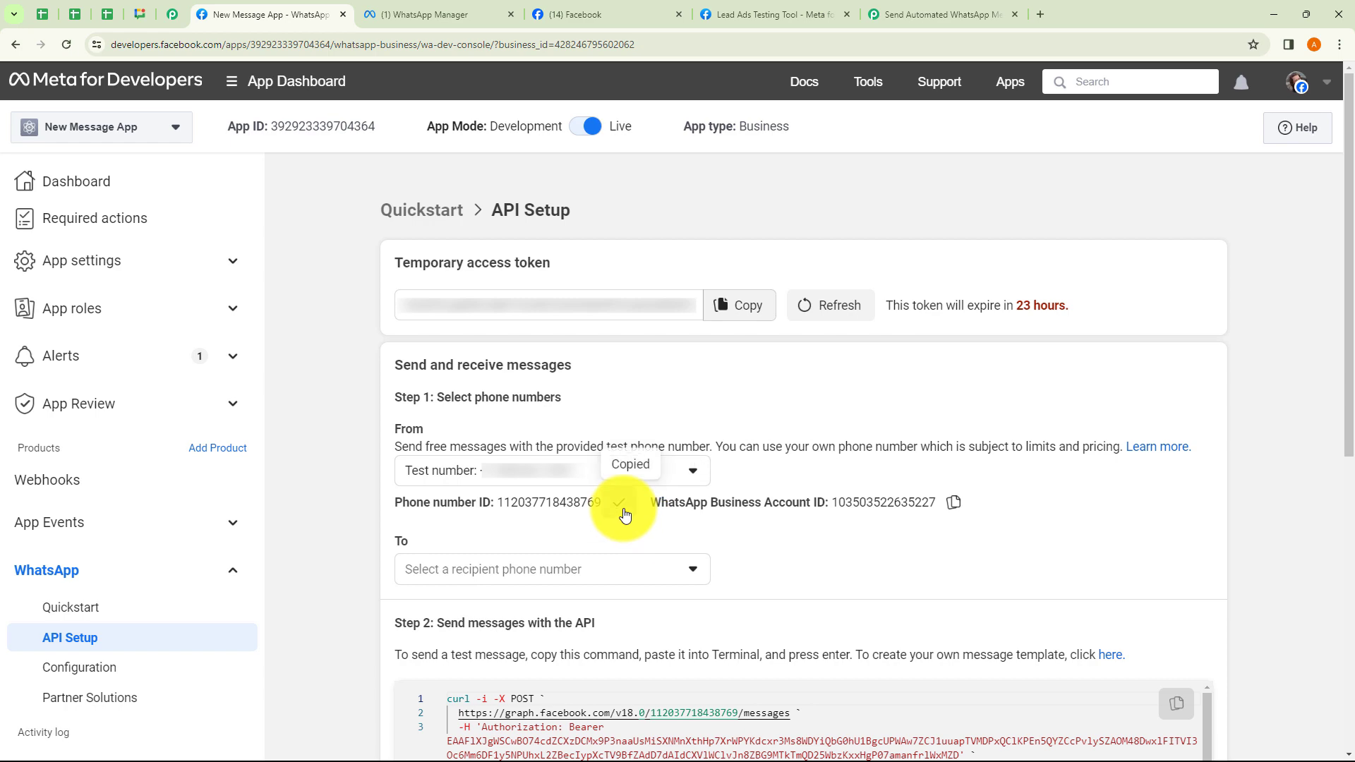
pyautogui.click(900, 15)
pyautogui.hotkey('ctrl', 'v')
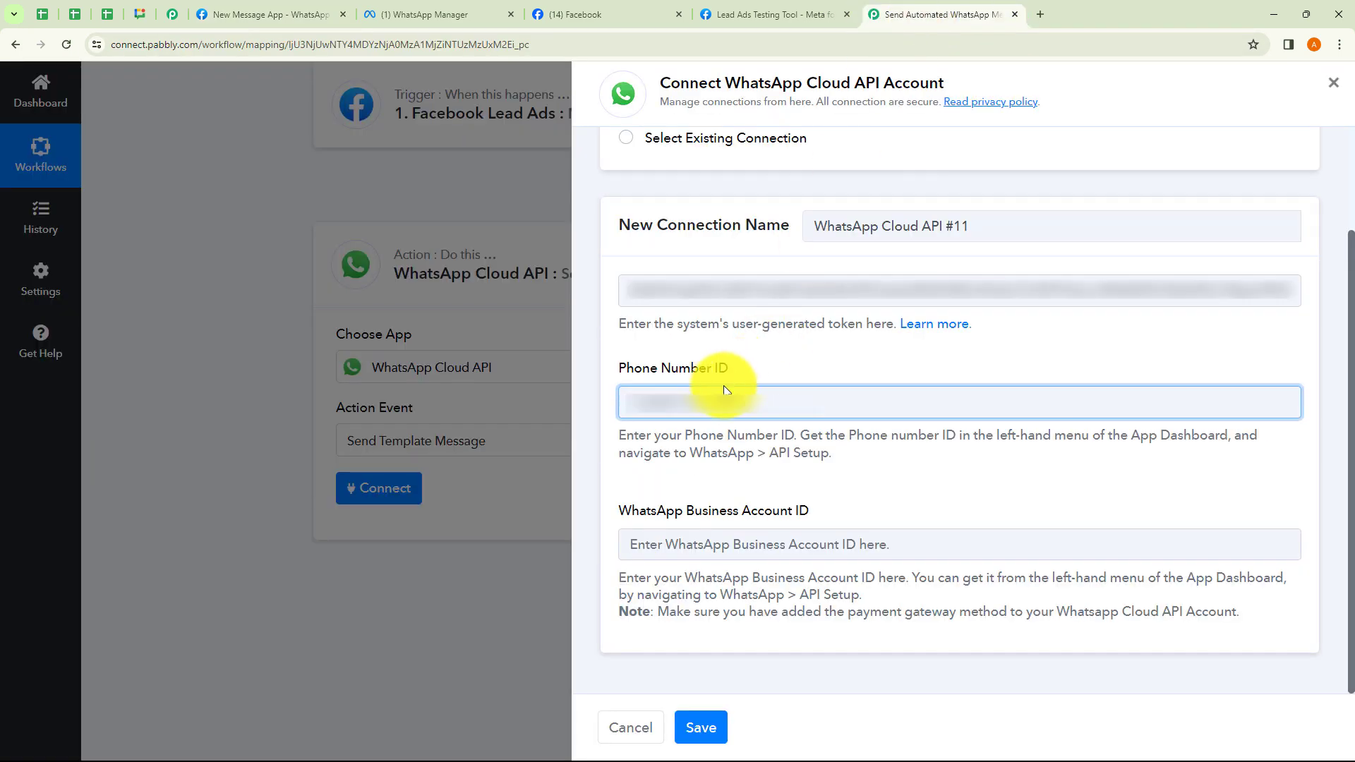
pyautogui.click(695, 548)
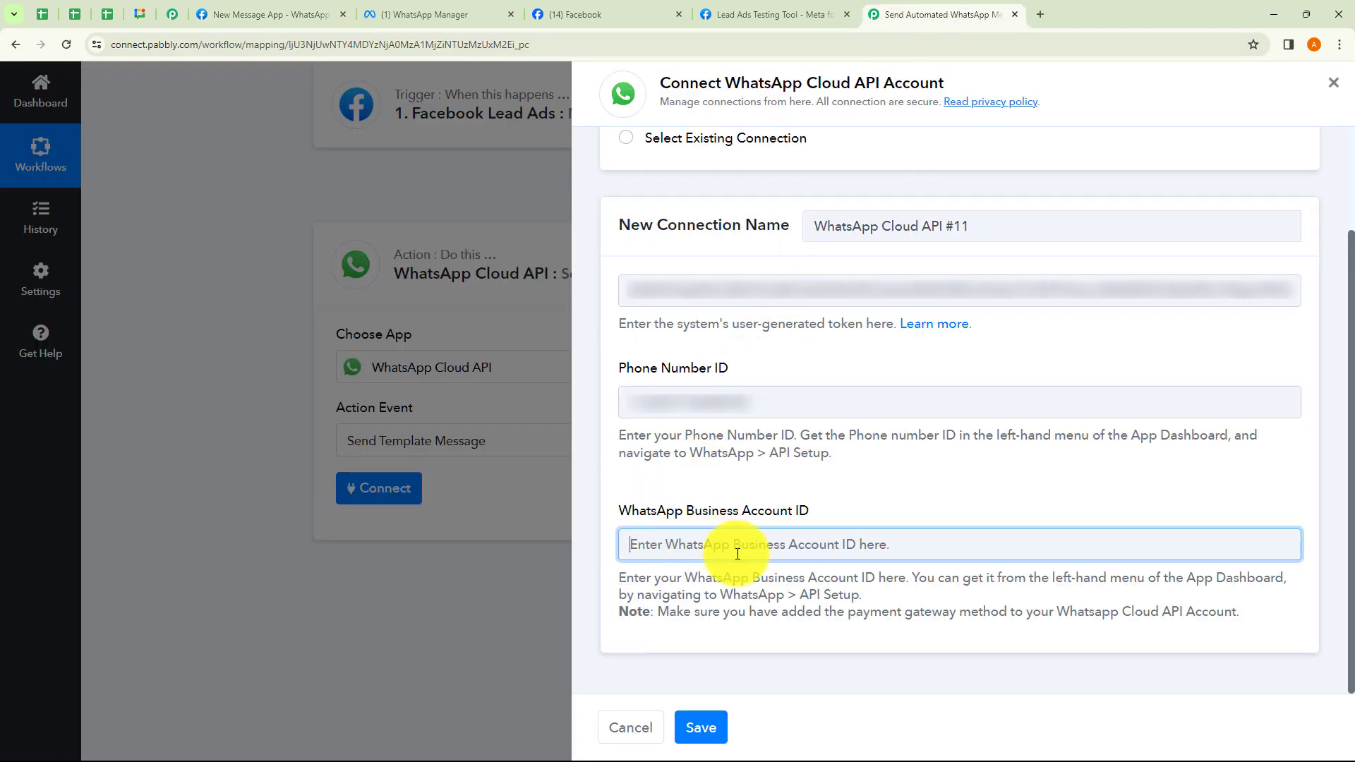
pyautogui.click(294, 20)
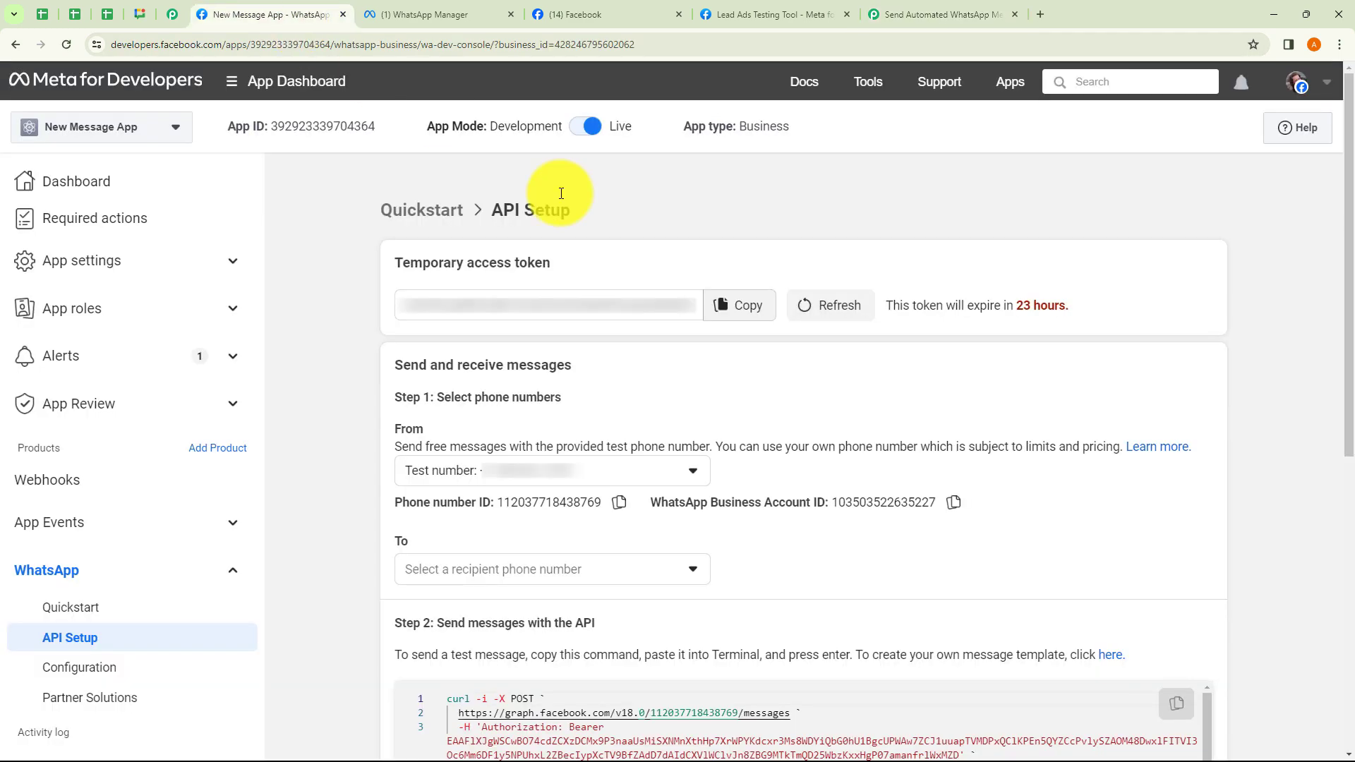
pyautogui.click(953, 502)
pyautogui.click(921, 13)
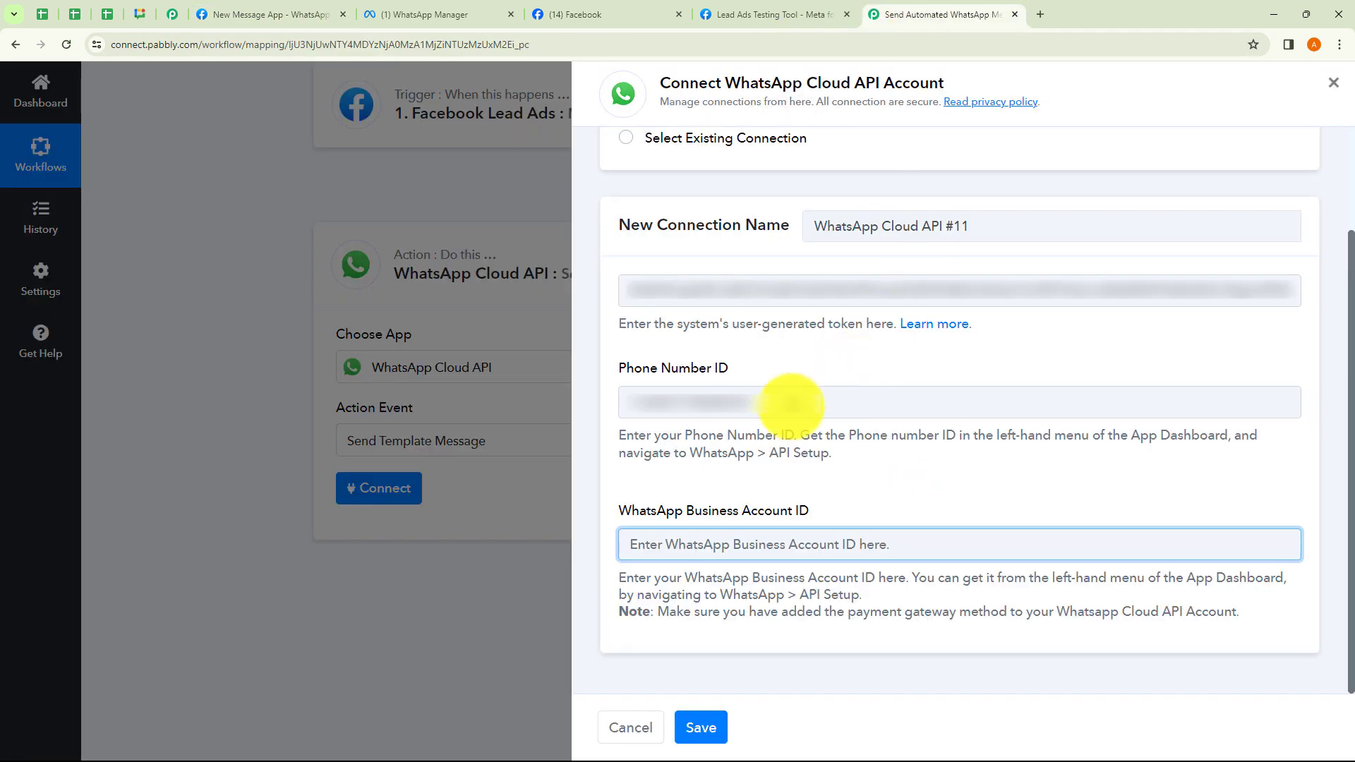
pyautogui.hotkey('ctrl', 'v')
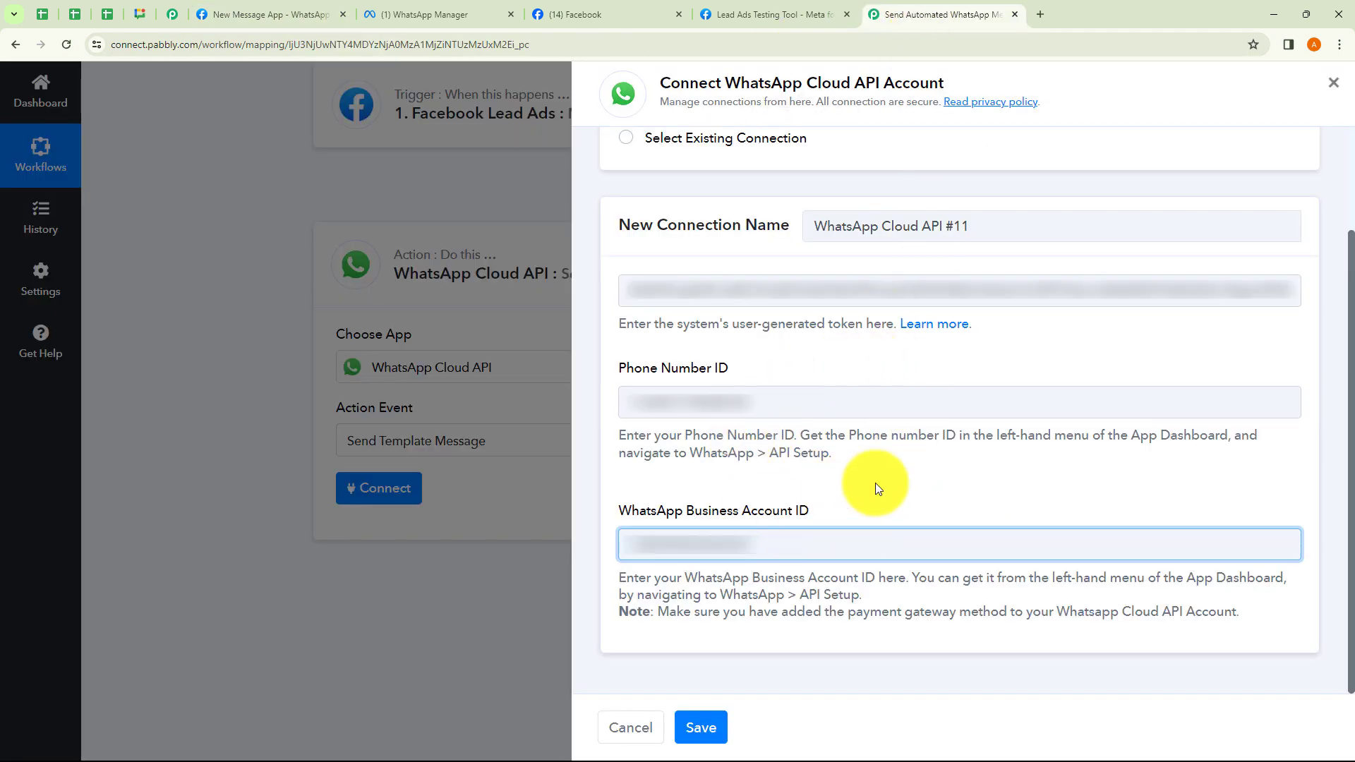
# Save the new WhatsApp Cloud API connection.
pyautogui.click(706, 729)
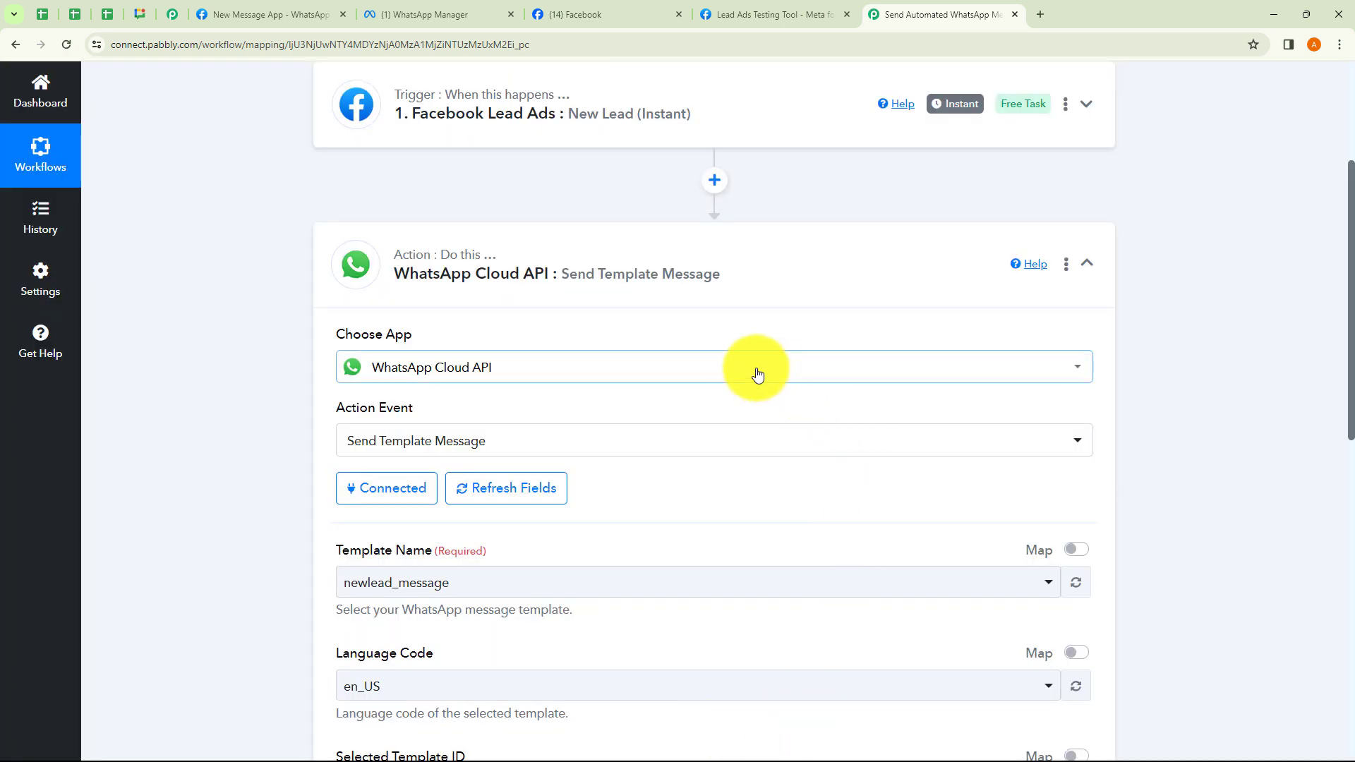
pyautogui.scroll(-3, 757, 374)
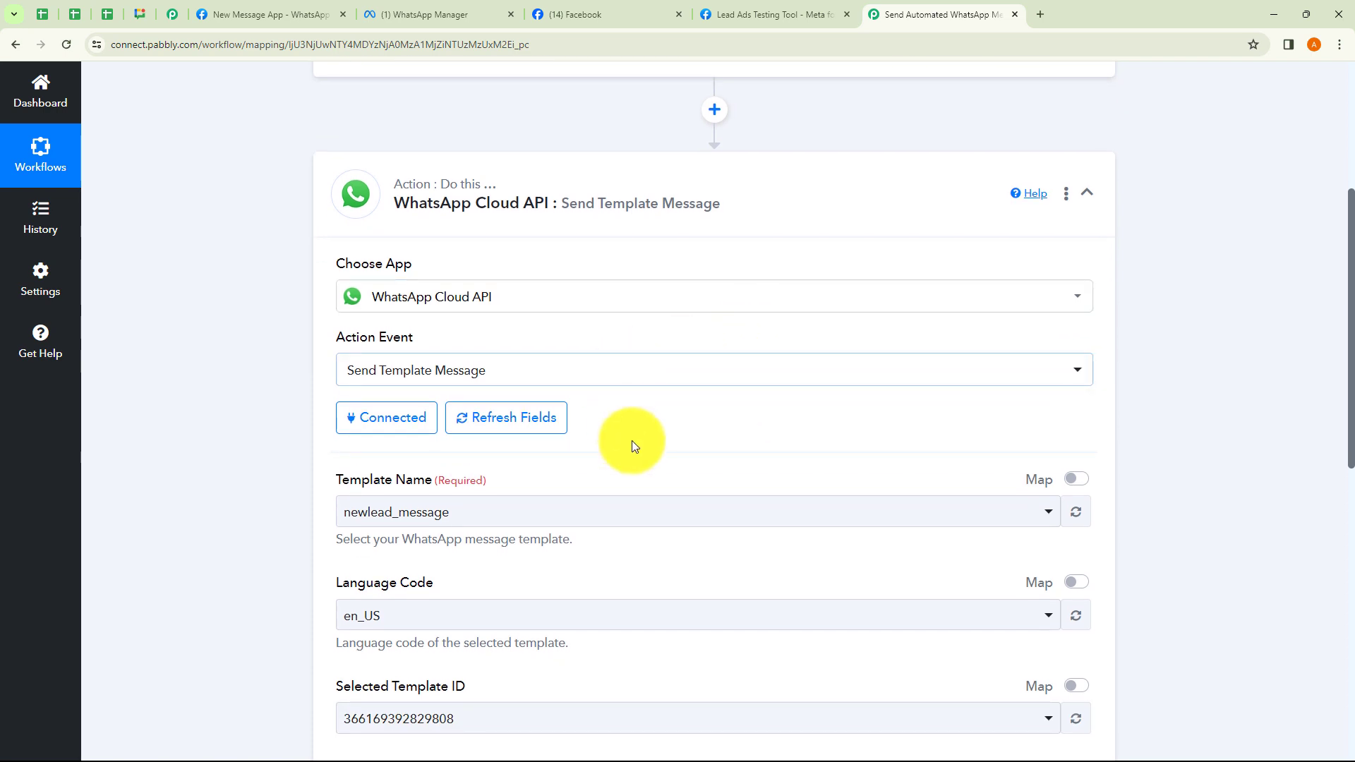
pyautogui.scroll(-1, 695, 412)
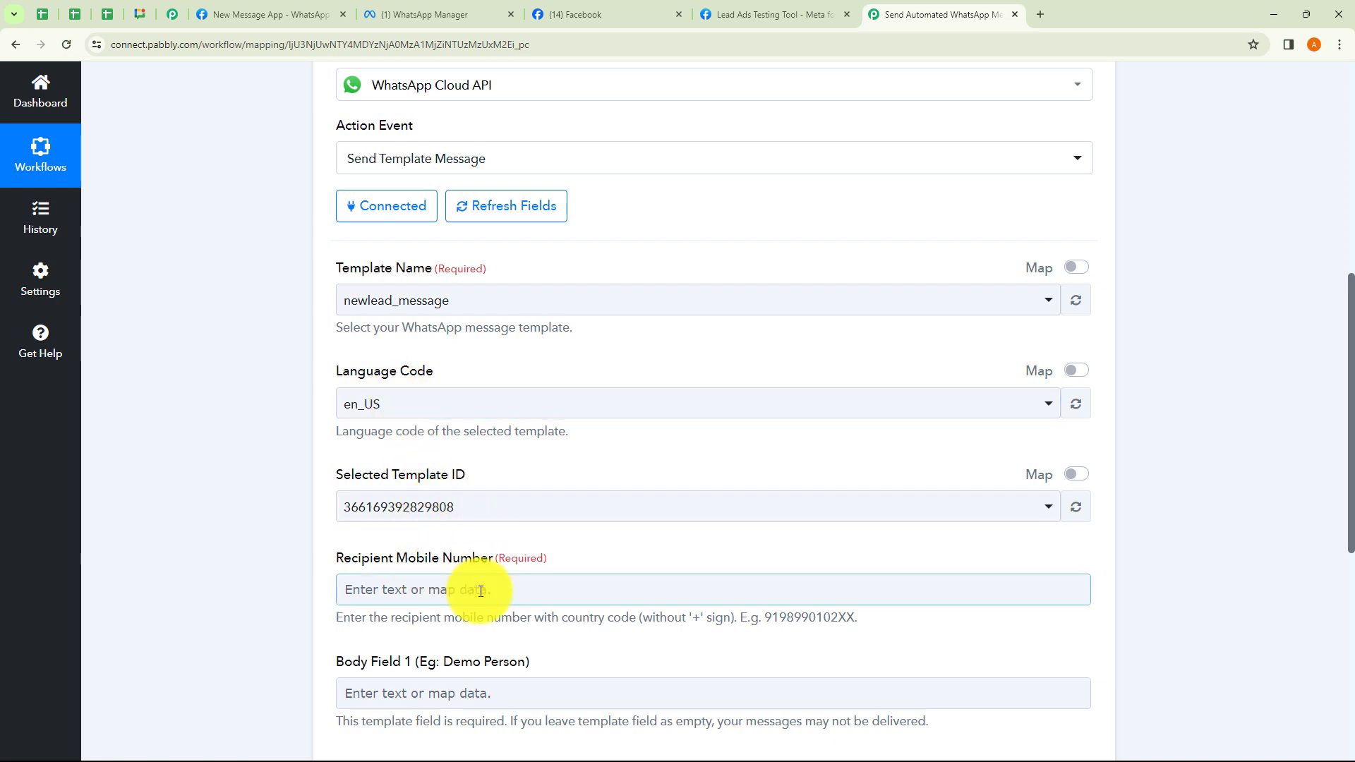
pyautogui.scroll(-1, 555, 590)
pyautogui.scroll(1, 552, 461)
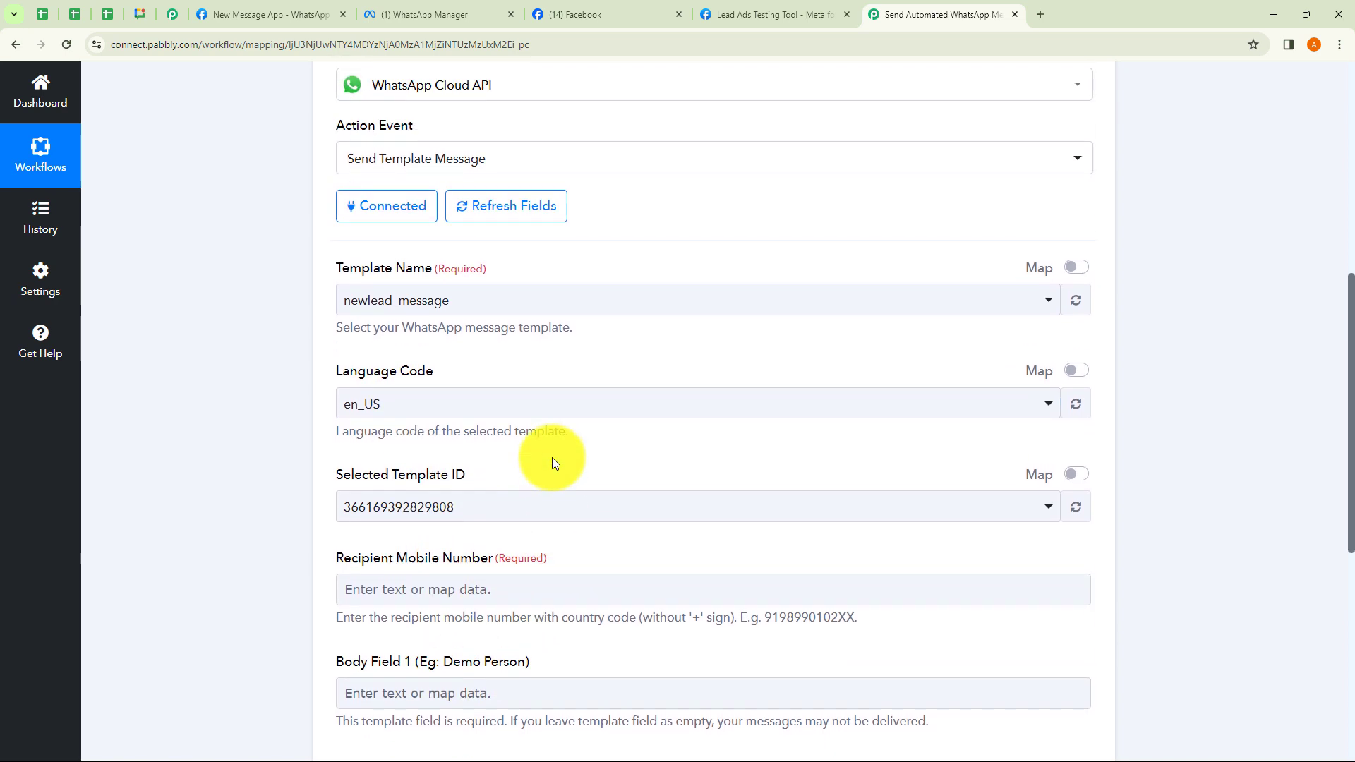
# Select newlead_message as the Template Name and view it in WhatsApp Manager.
pyautogui.click(462, 305)
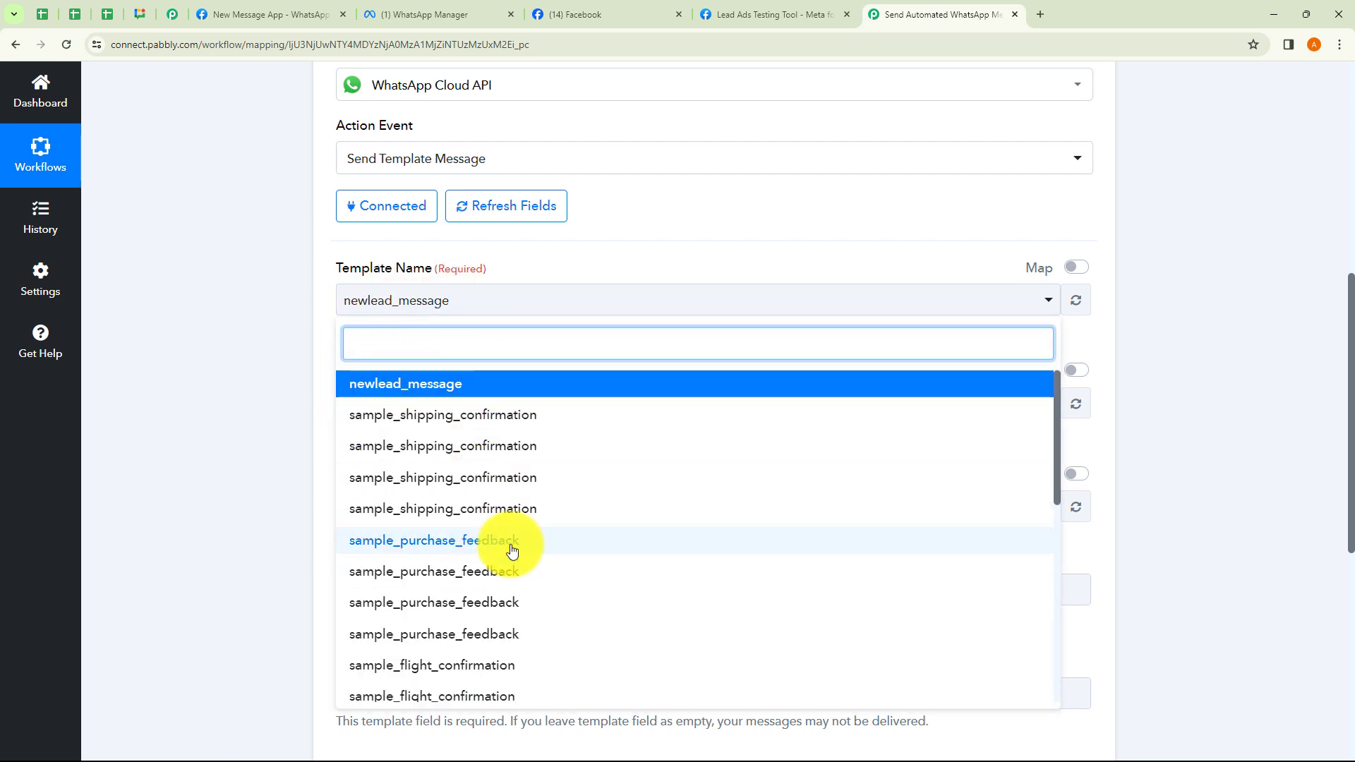
pyautogui.scroll(-5, 513, 551)
pyautogui.scroll(5, 512, 551)
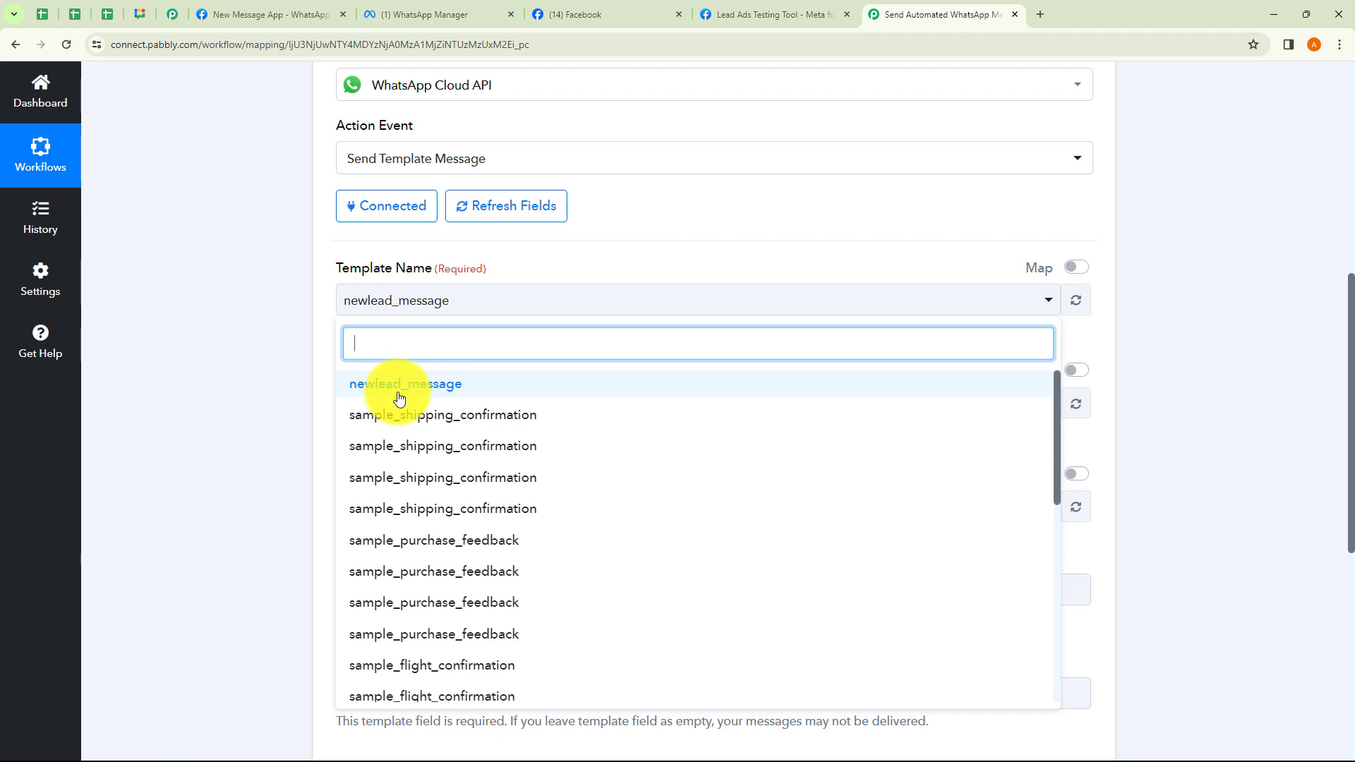
pyautogui.click(431, 387)
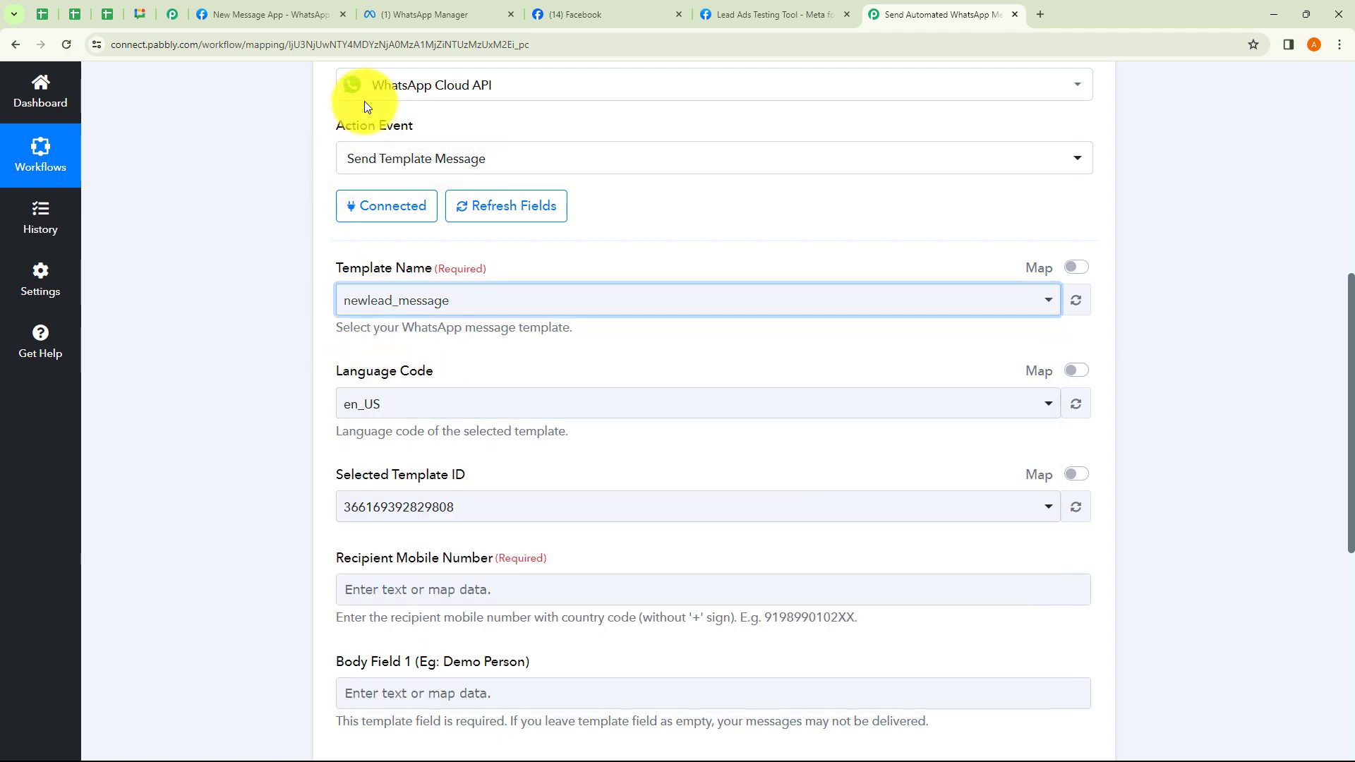
pyautogui.click(415, 19)
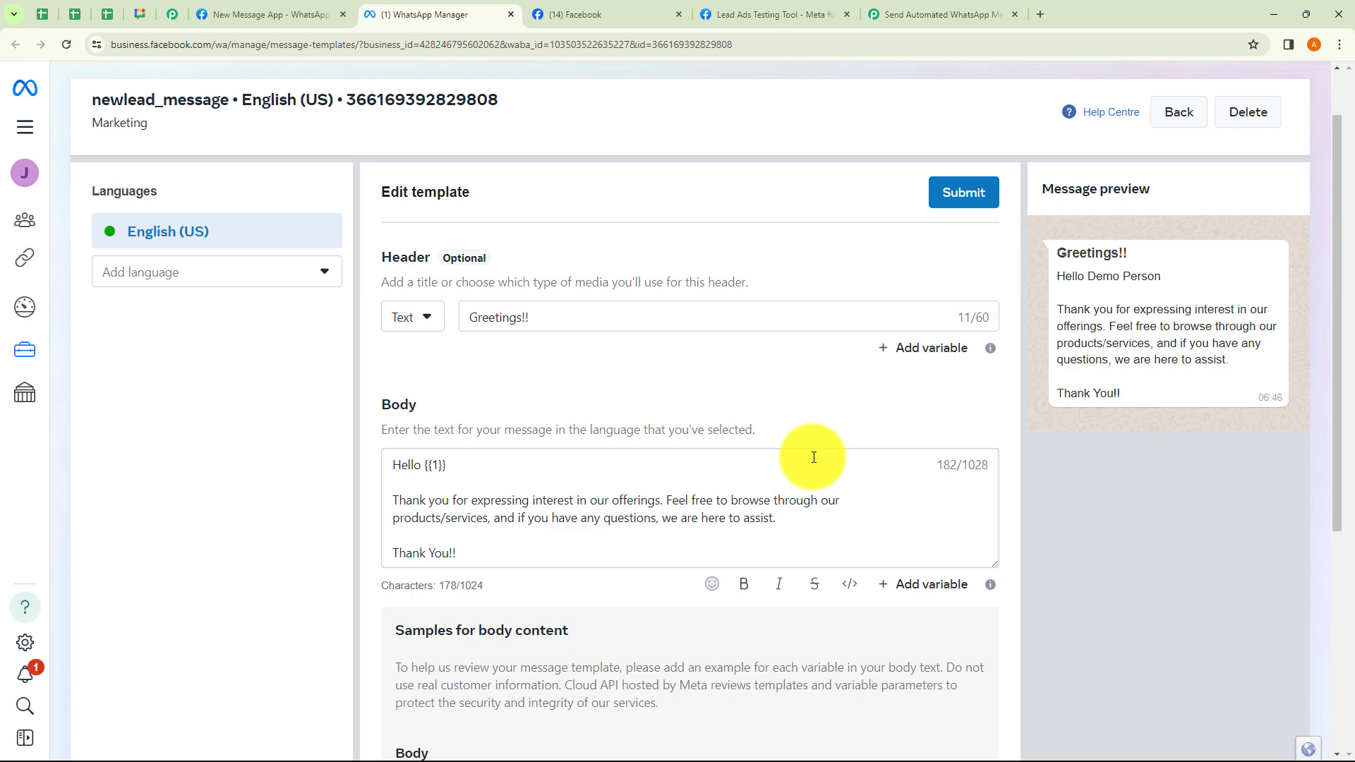
pyautogui.click(932, 15)
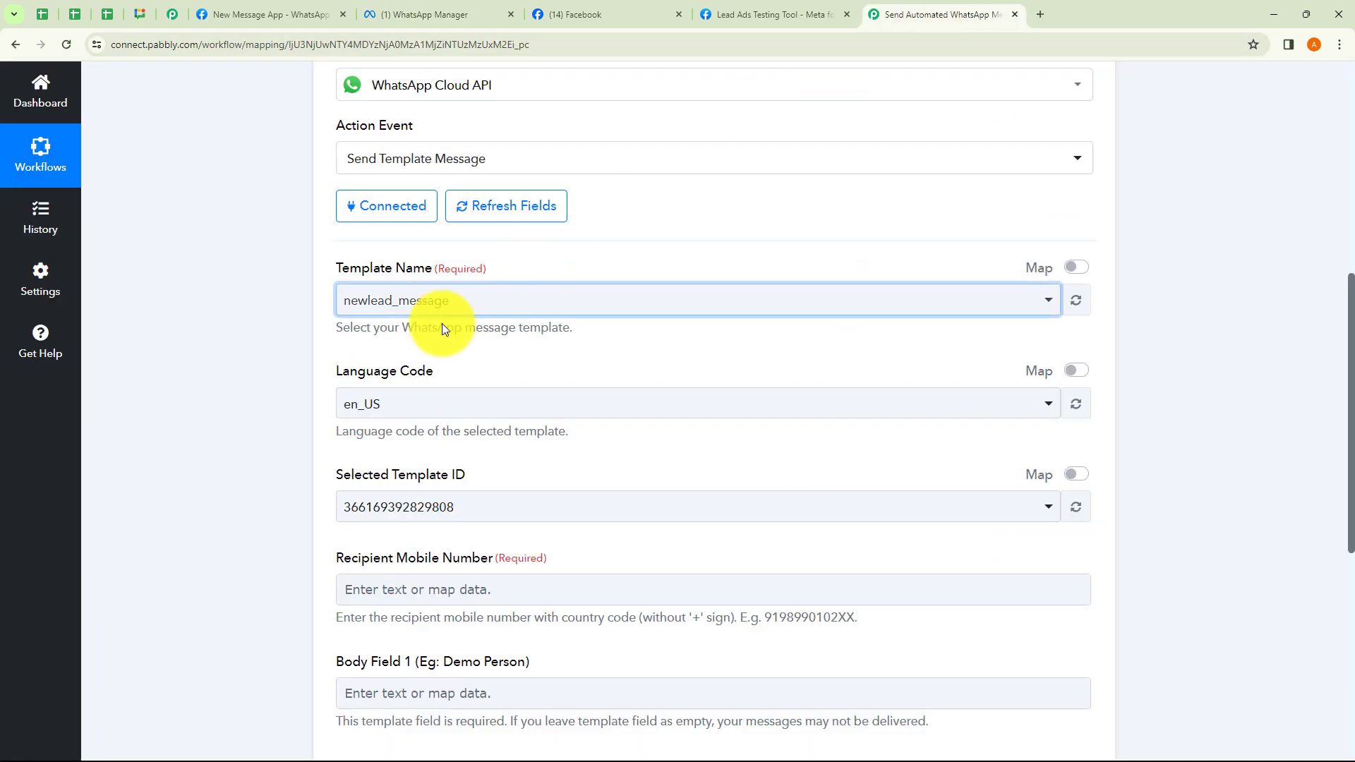
pyautogui.click(232, 399)
pyautogui.scroll(-2, 232, 397)
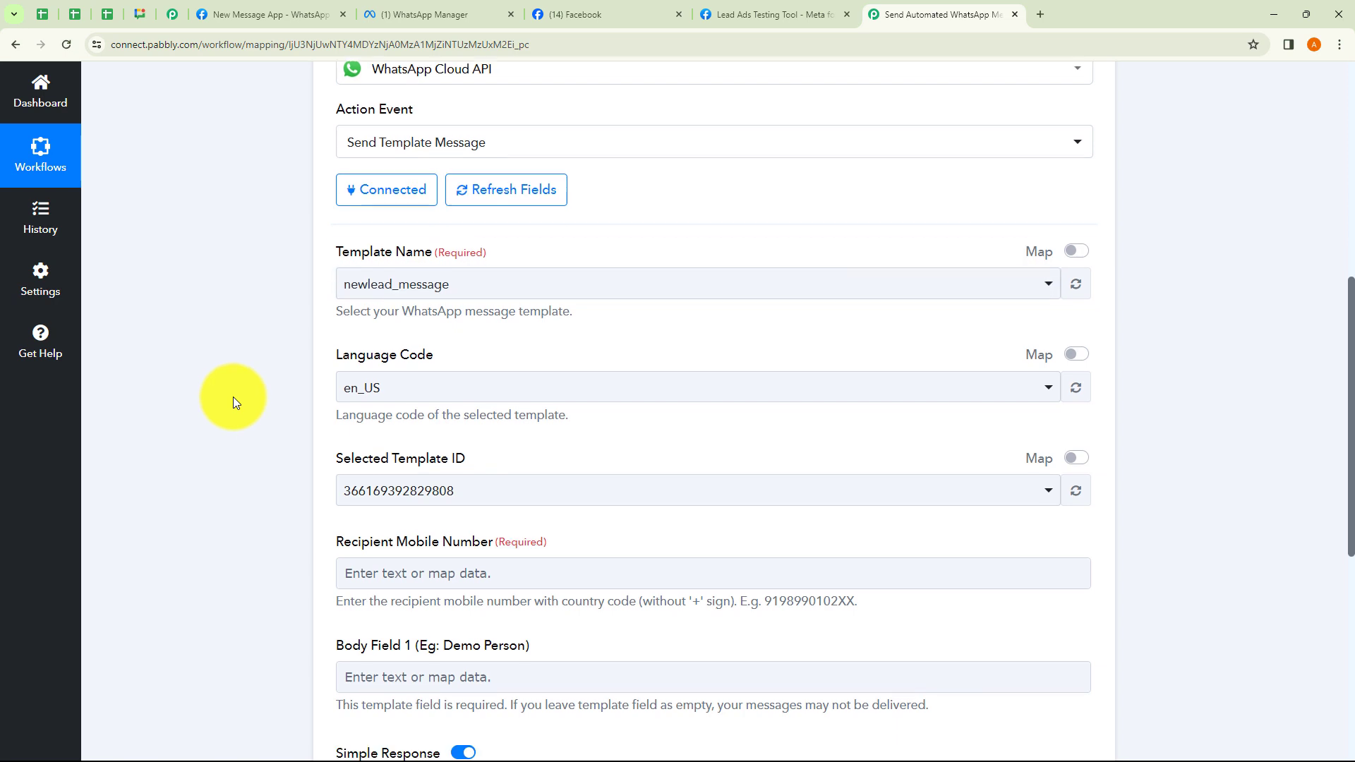
pyautogui.click(456, 460)
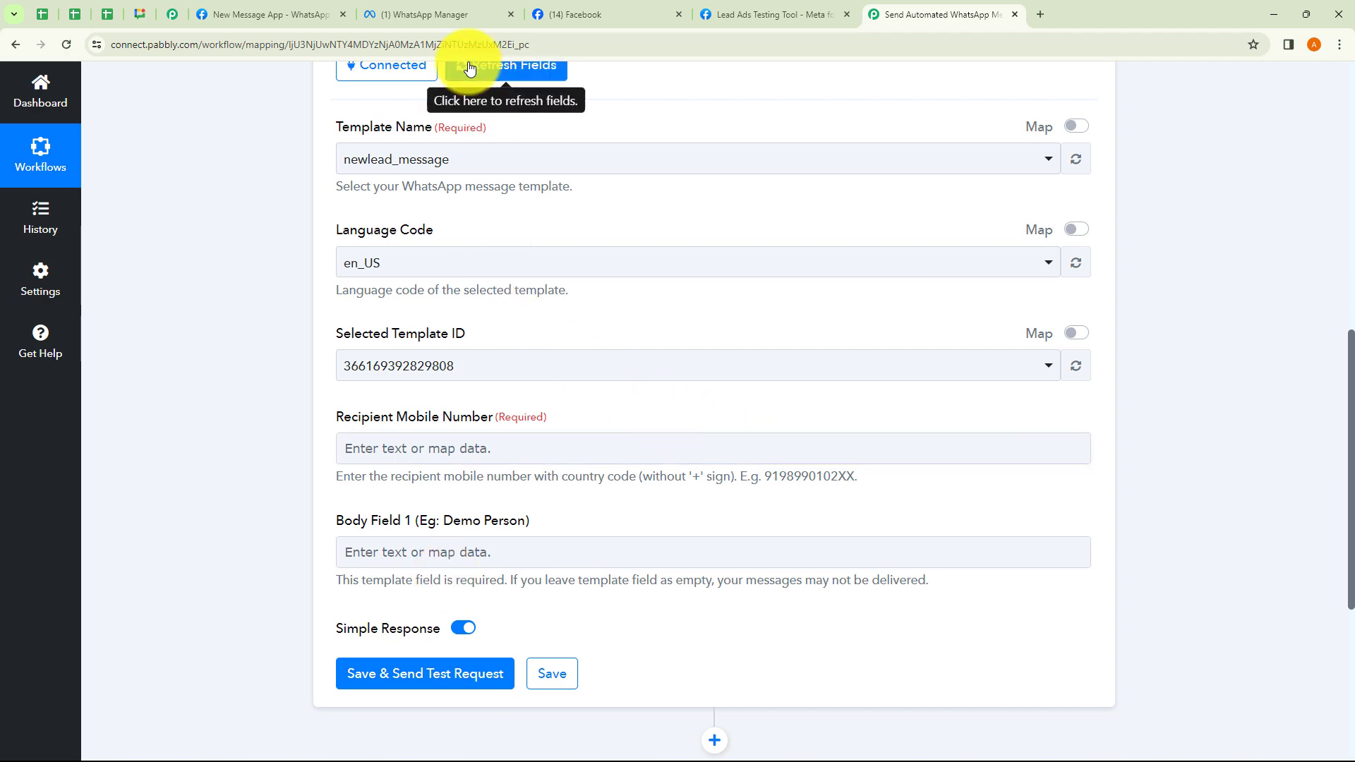
pyautogui.click(457, 22)
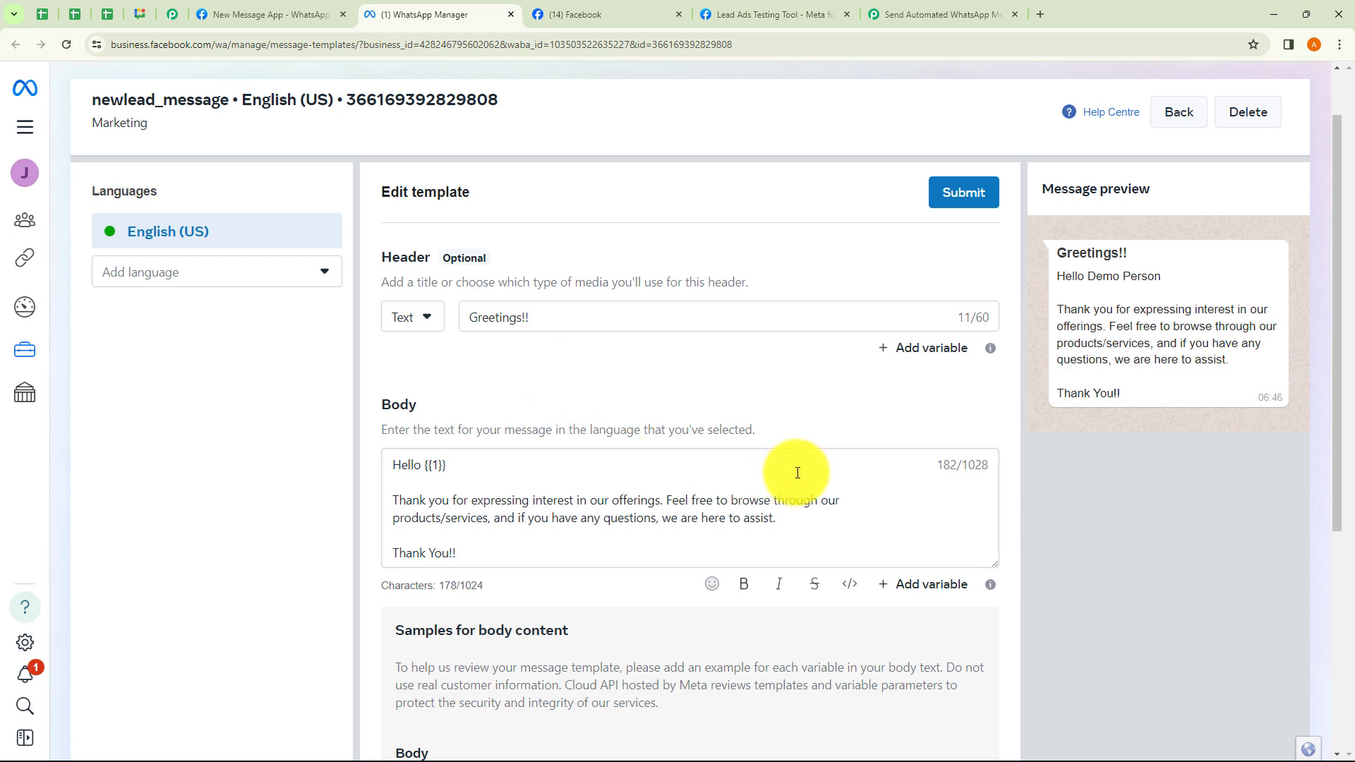
pyautogui.click(278, 12)
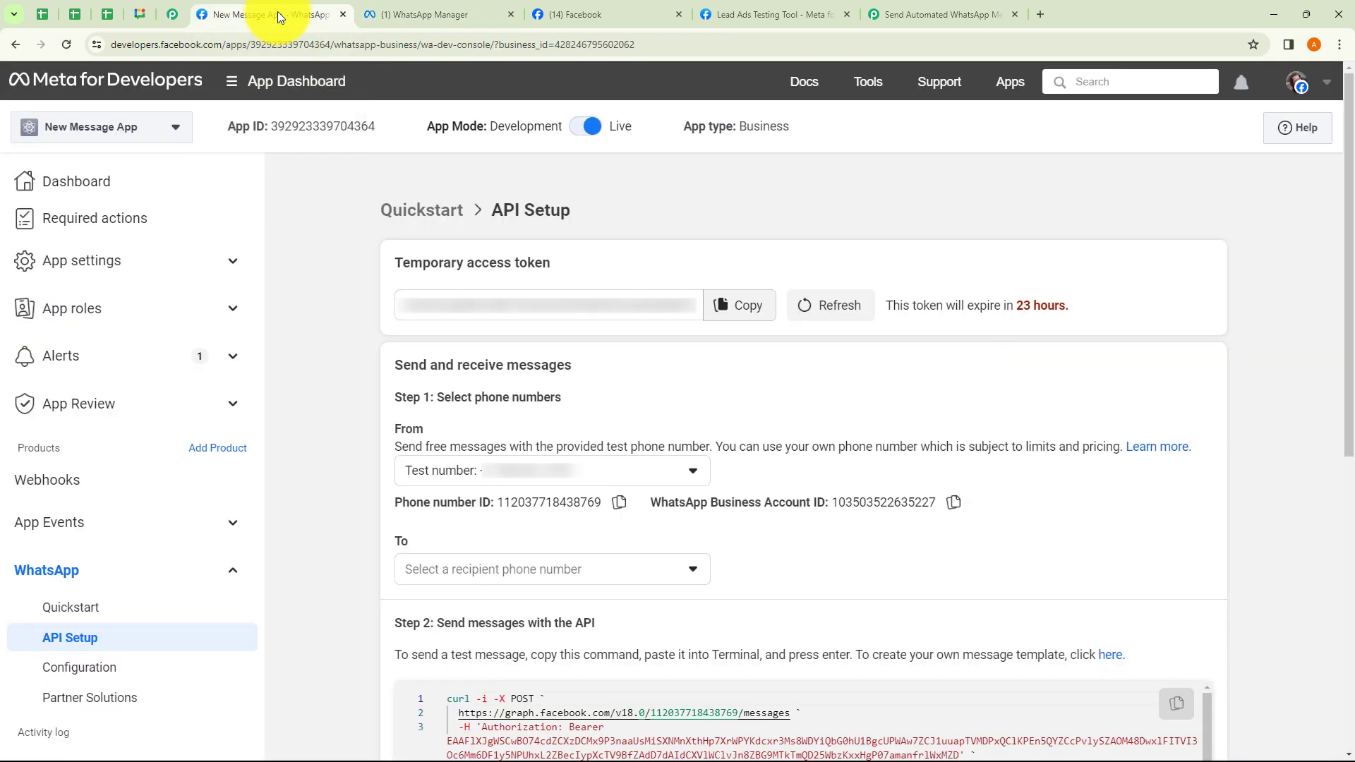
pyautogui.click(1111, 657)
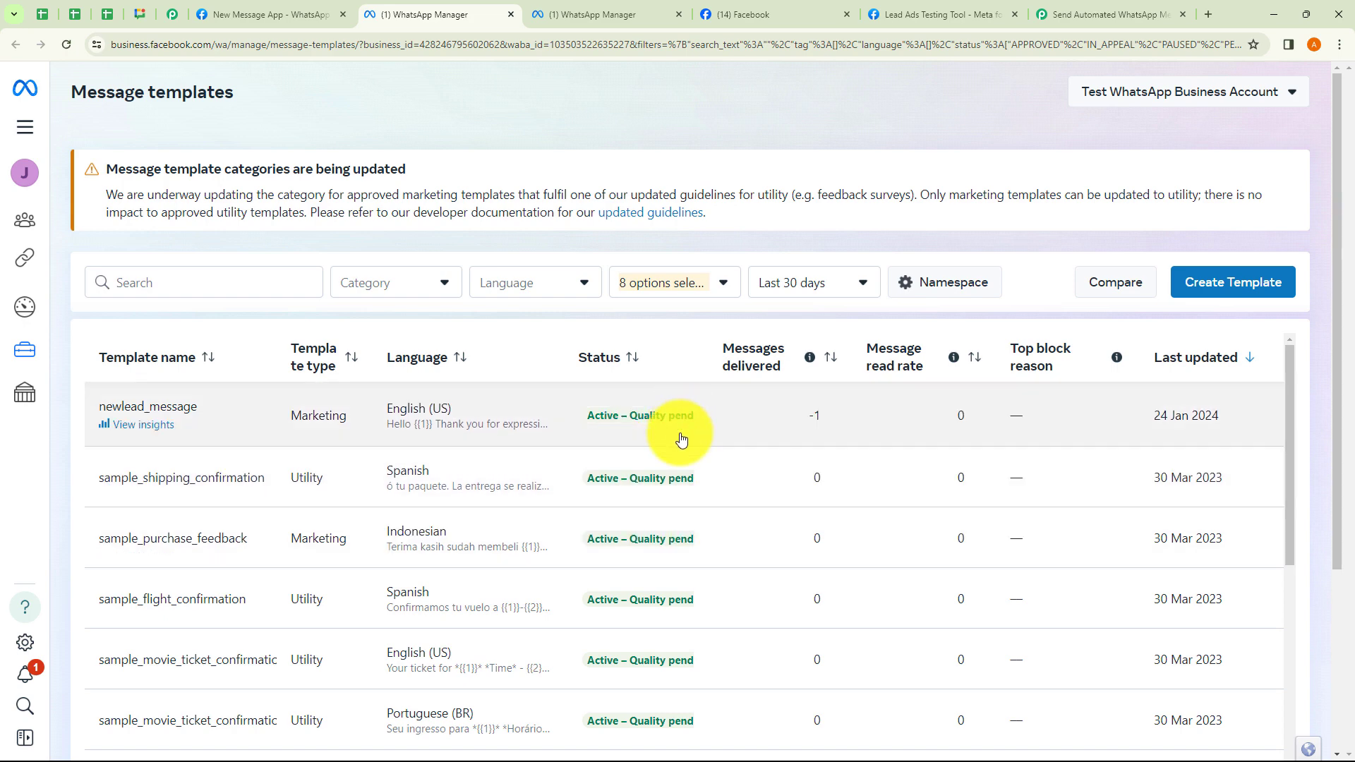
pyautogui.scroll(-1, 704, 580)
pyautogui.scroll(1, 721, 551)
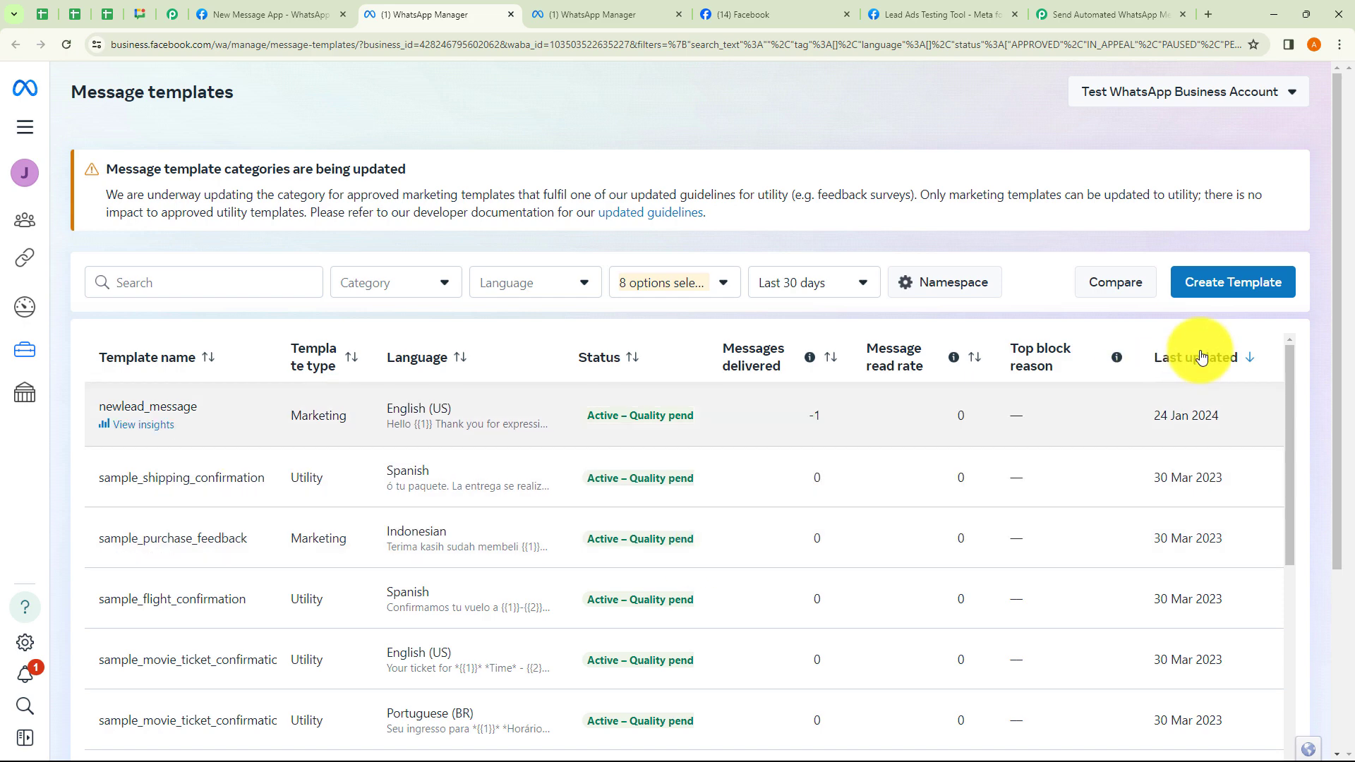
pyautogui.click(1229, 297)
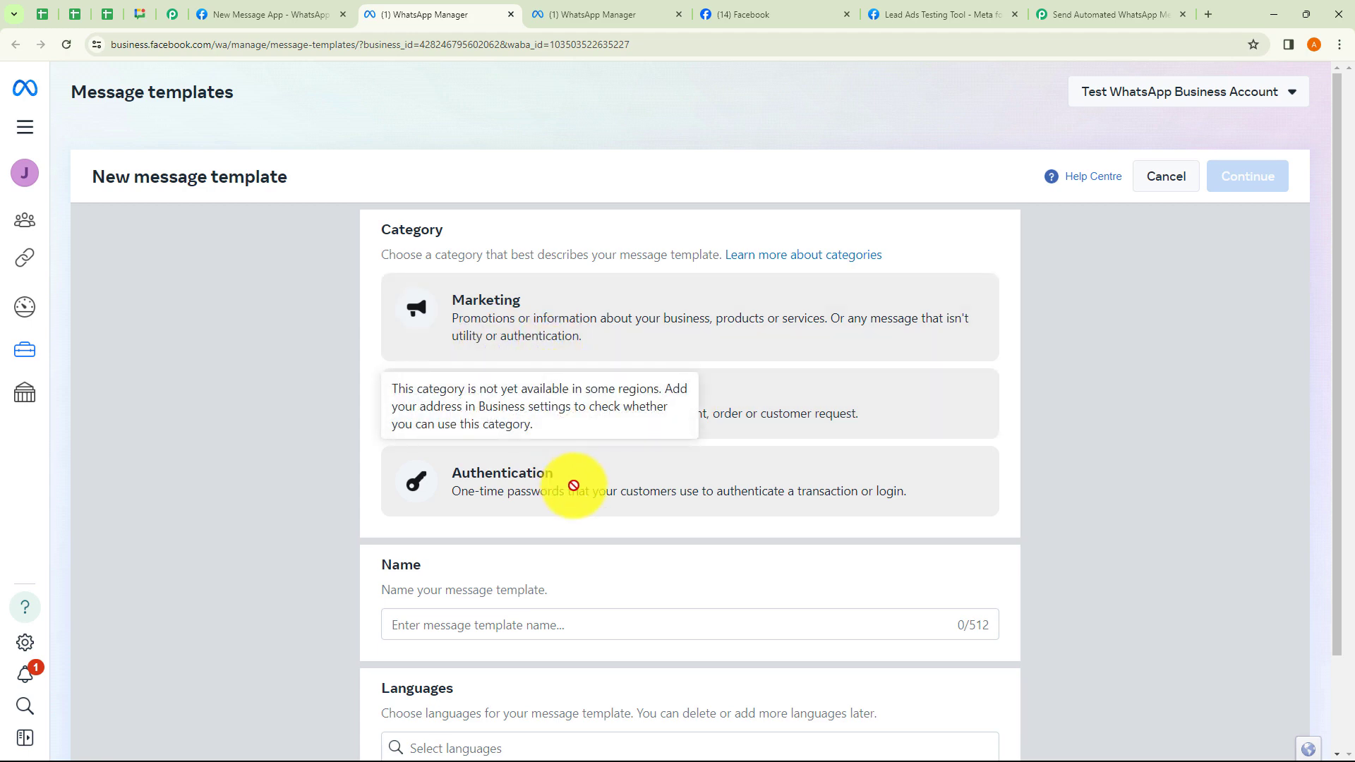
pyautogui.scroll(-1, 564, 494)
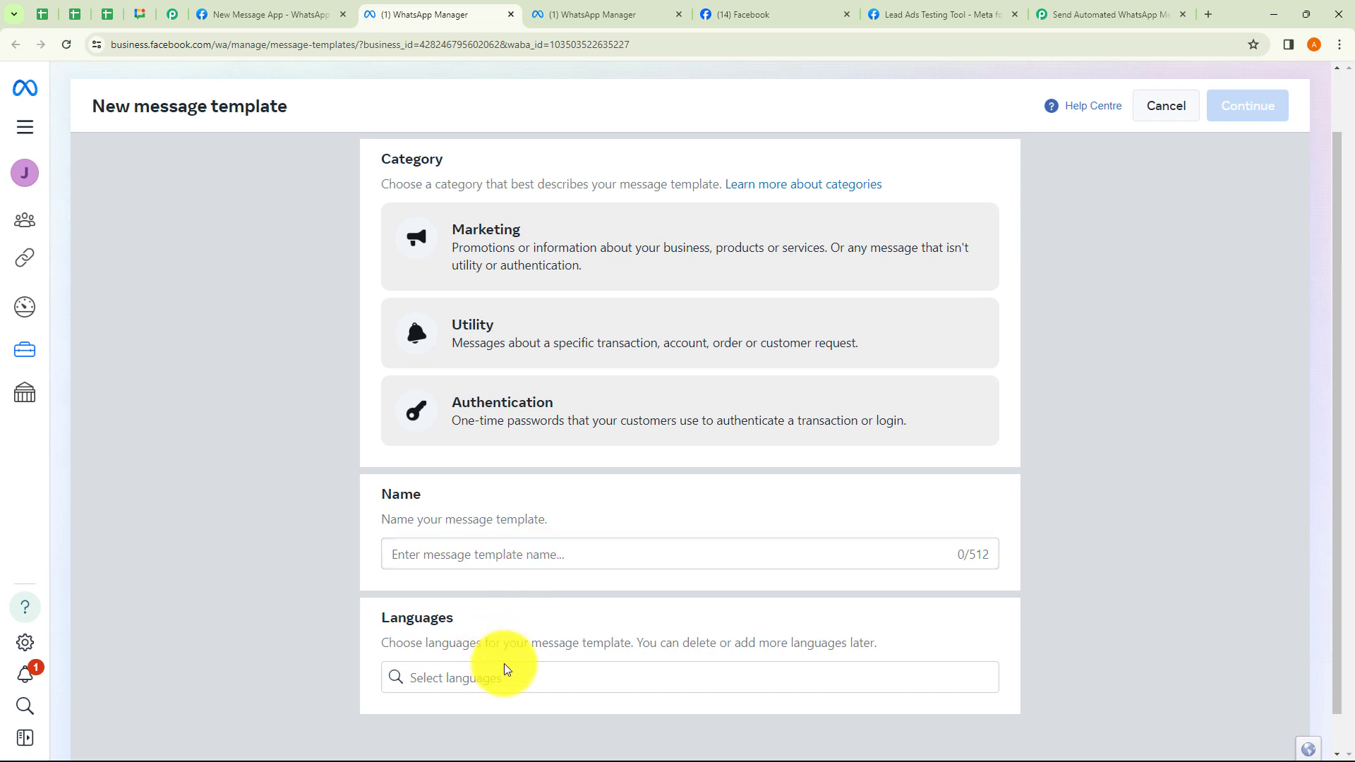
pyautogui.scroll(1, 877, 423)
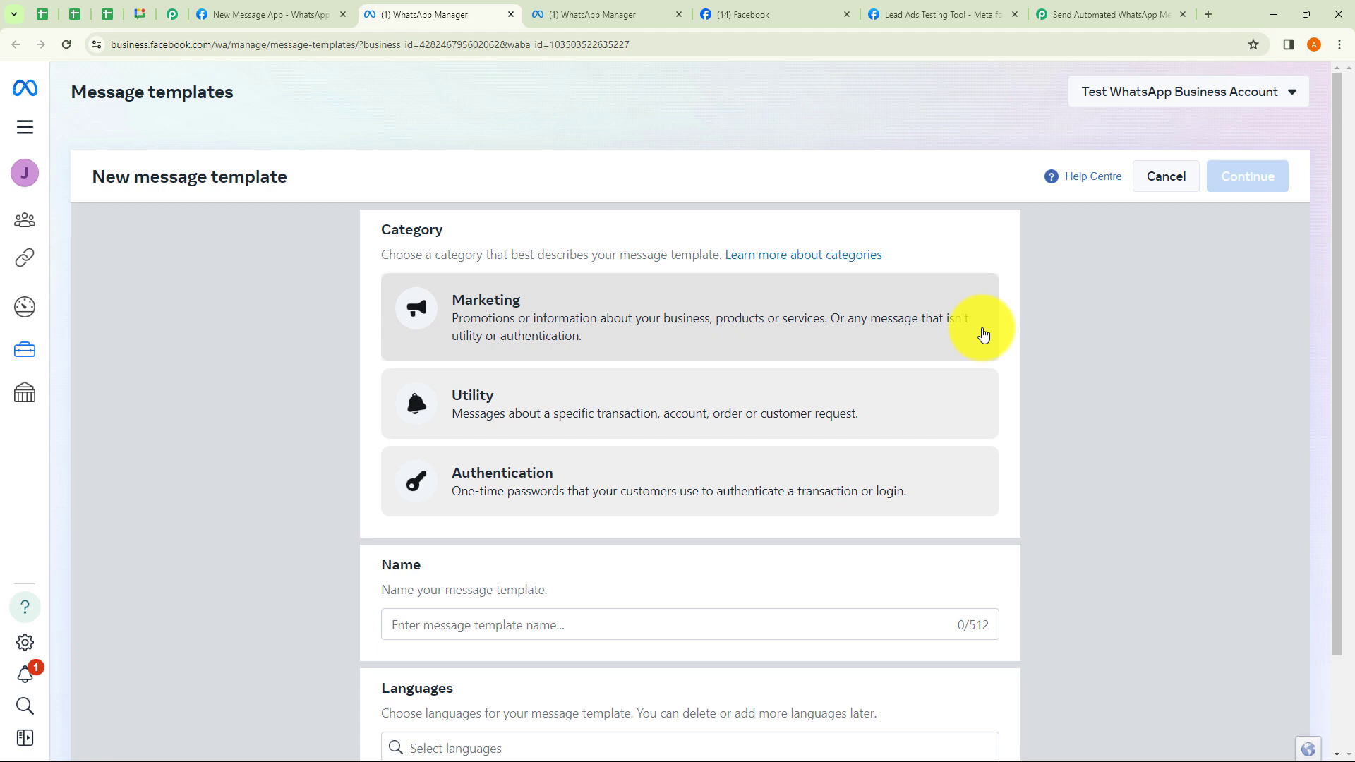
pyautogui.click(598, 19)
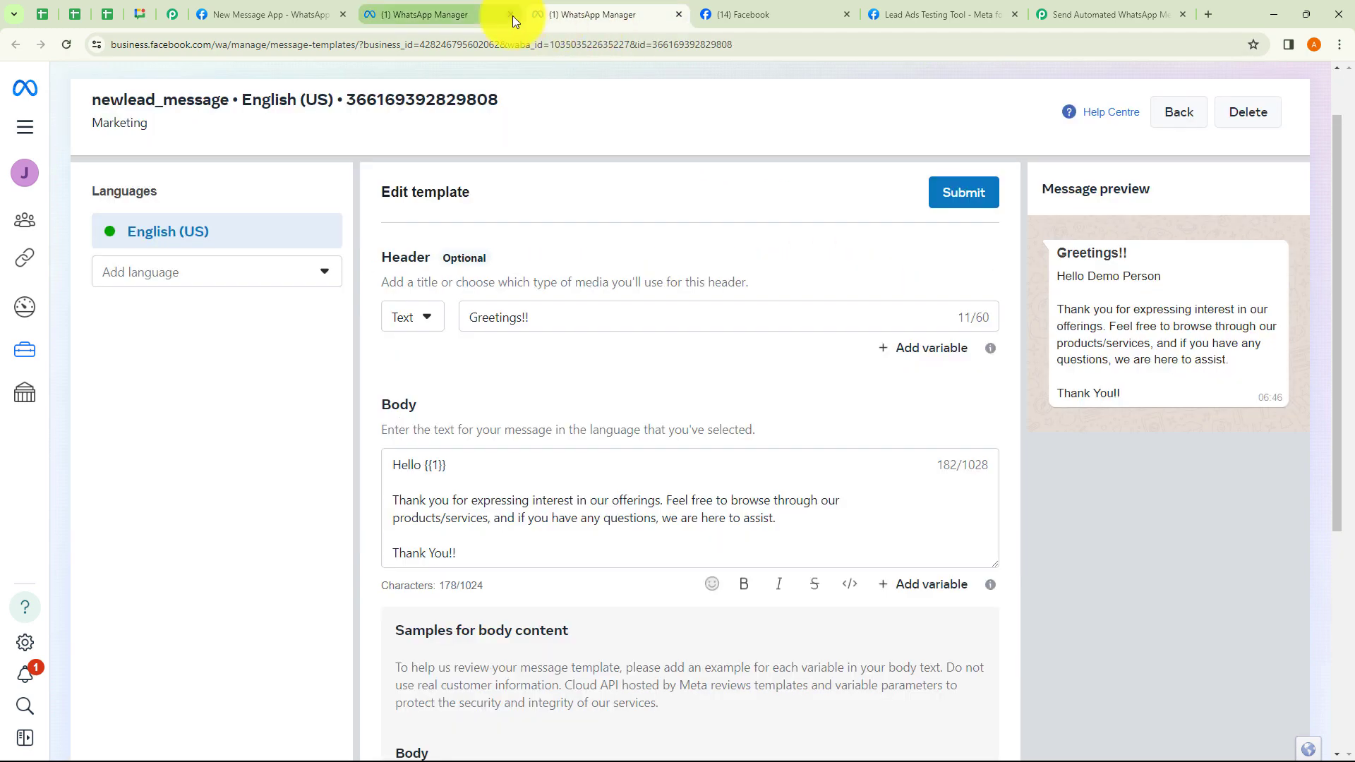
pyautogui.click(510, 15)
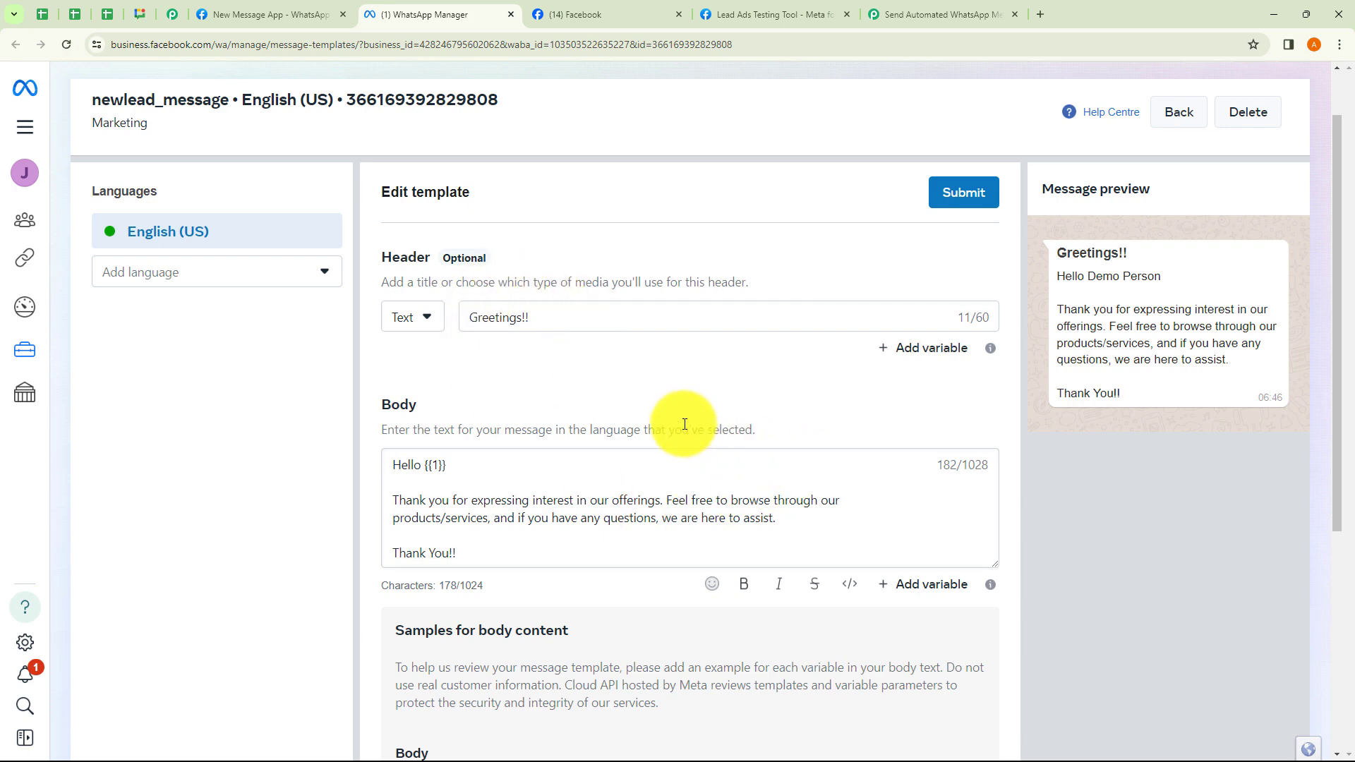
pyautogui.click(431, 322)
pyautogui.click(614, 375)
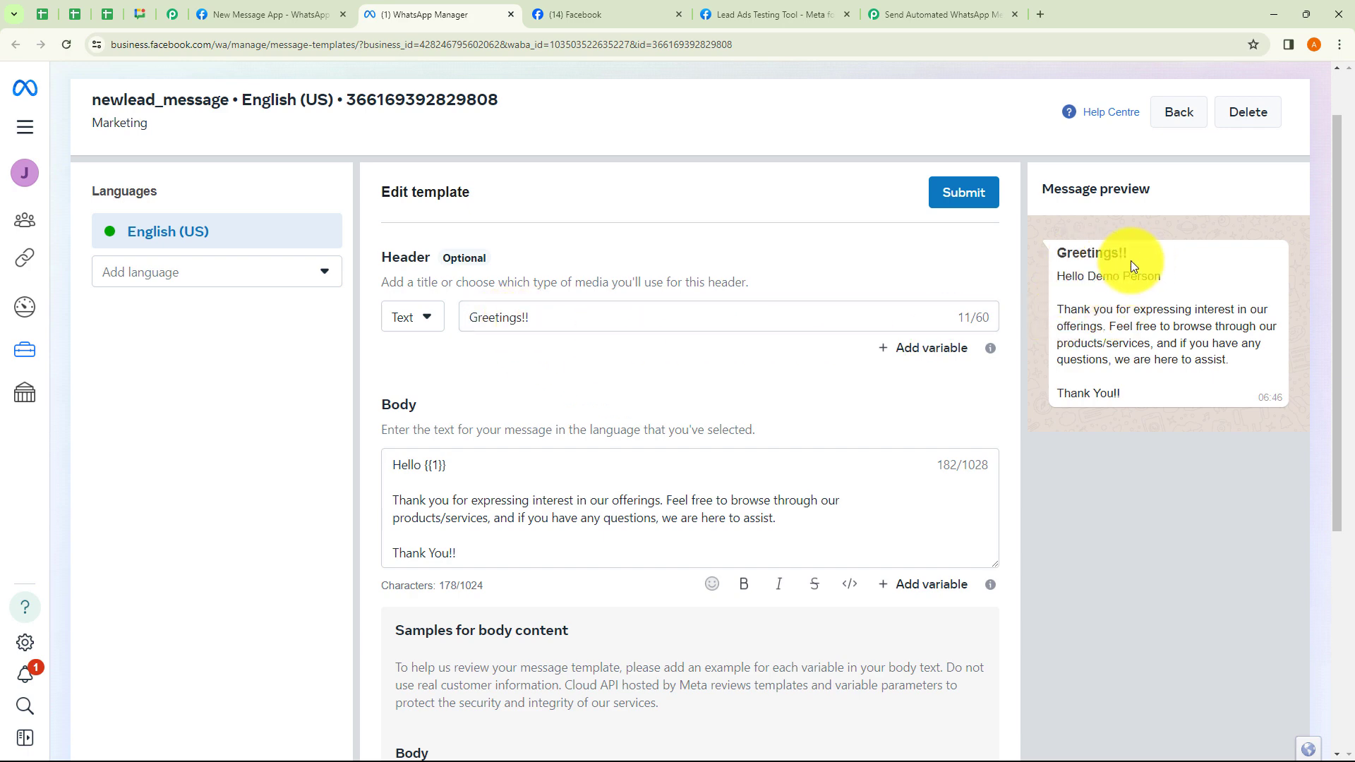
pyautogui.click(427, 321)
pyautogui.click(438, 417)
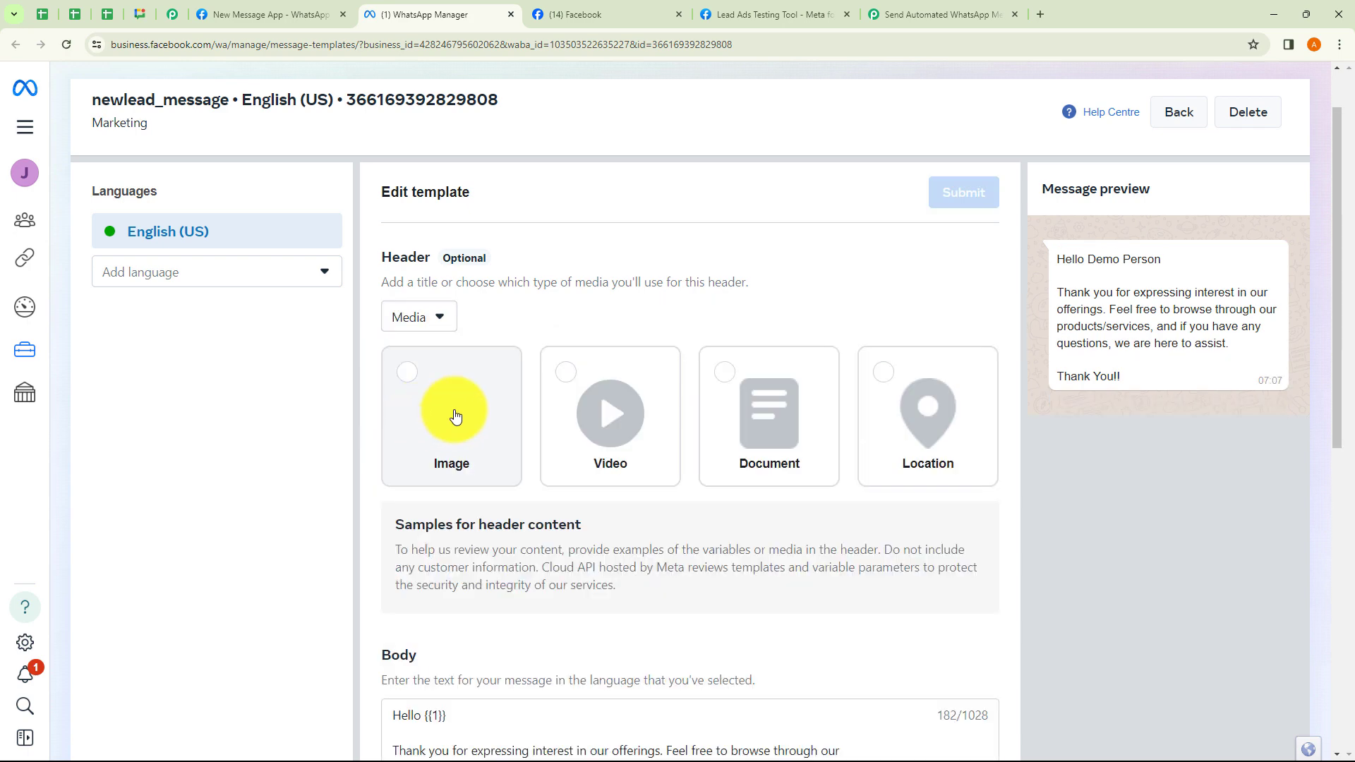
pyautogui.click(430, 381)
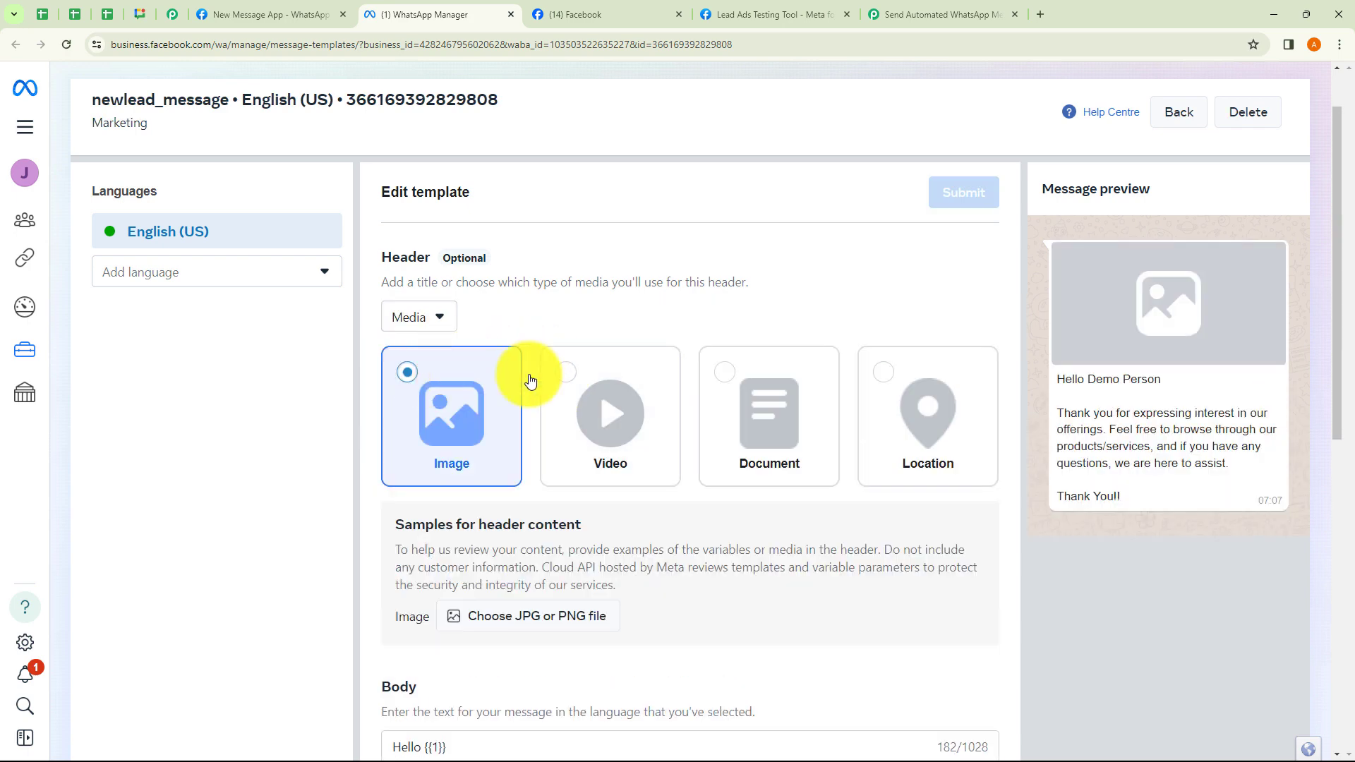
pyautogui.click(585, 383)
pyautogui.click(745, 386)
pyautogui.click(887, 398)
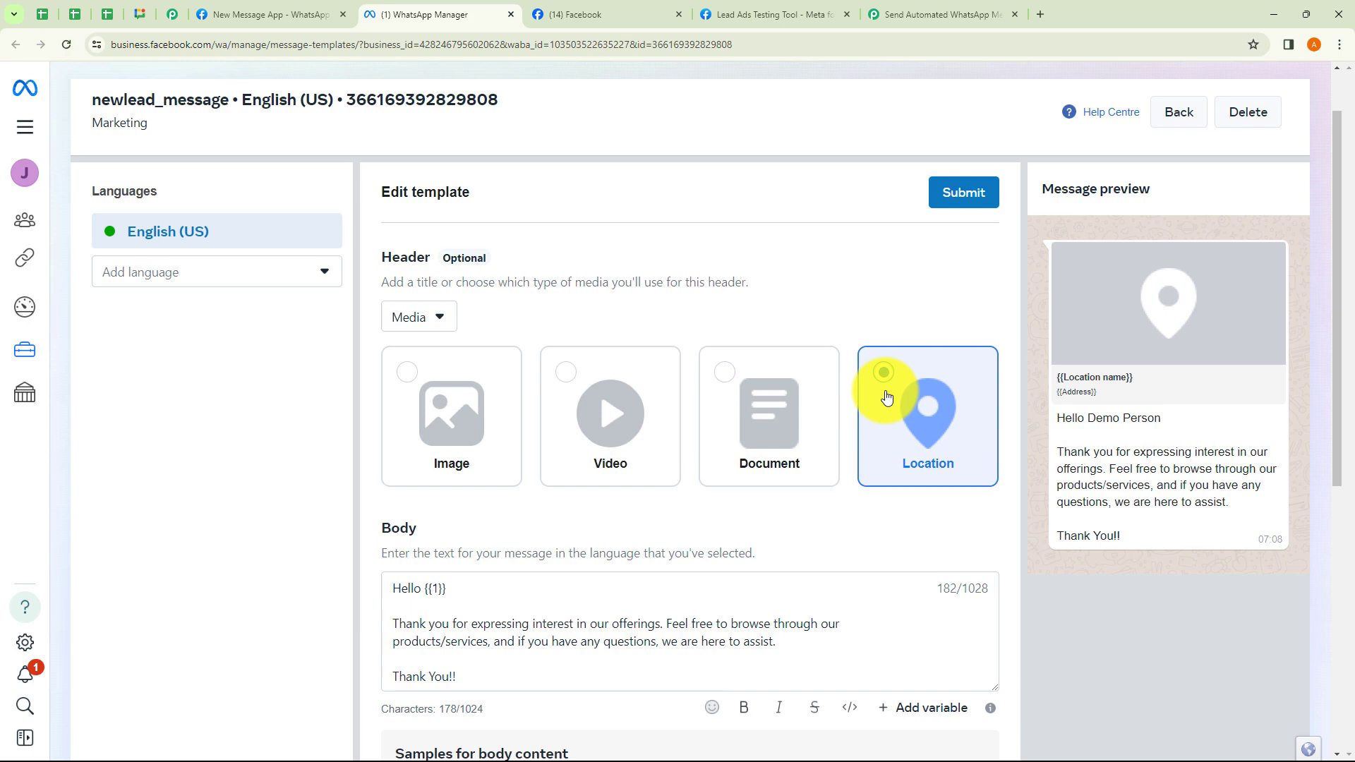
pyautogui.click(598, 393)
pyautogui.click(431, 387)
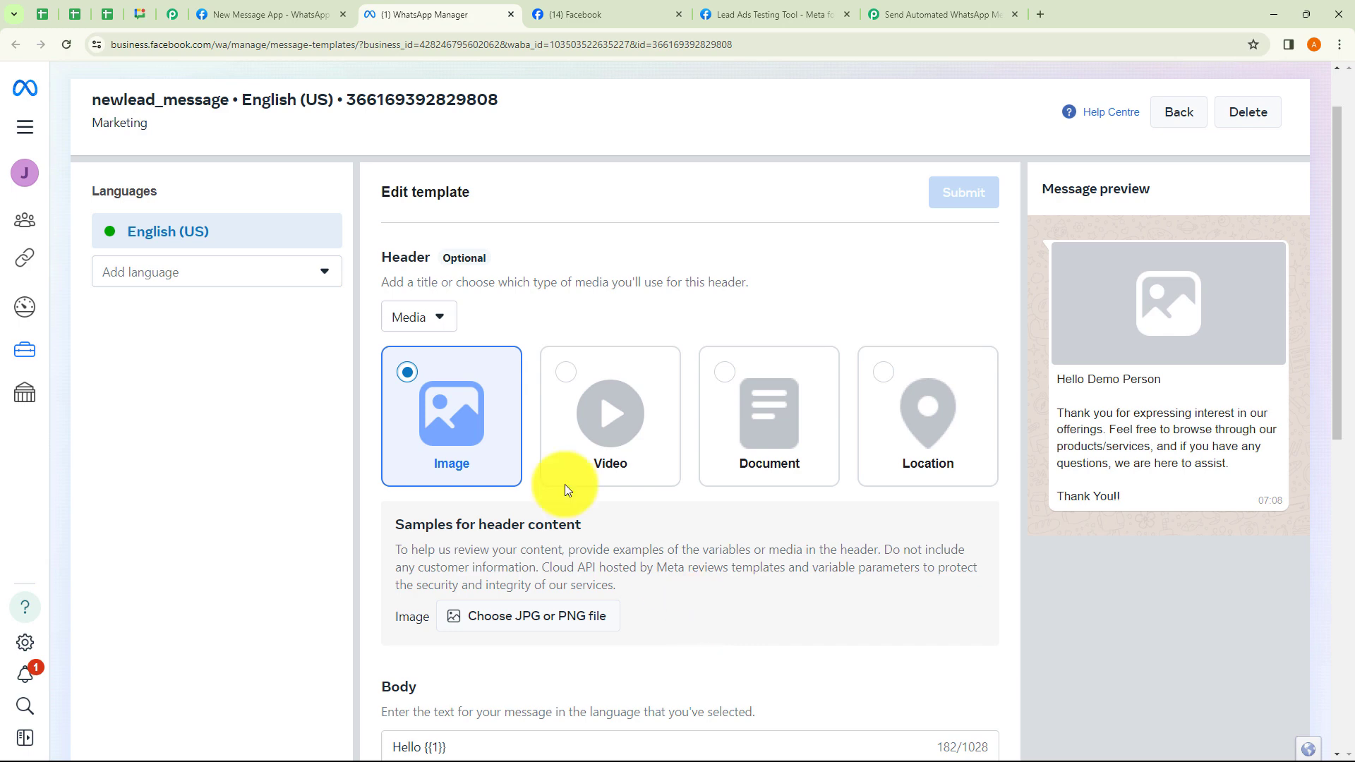
pyautogui.click(424, 317)
pyautogui.click(404, 386)
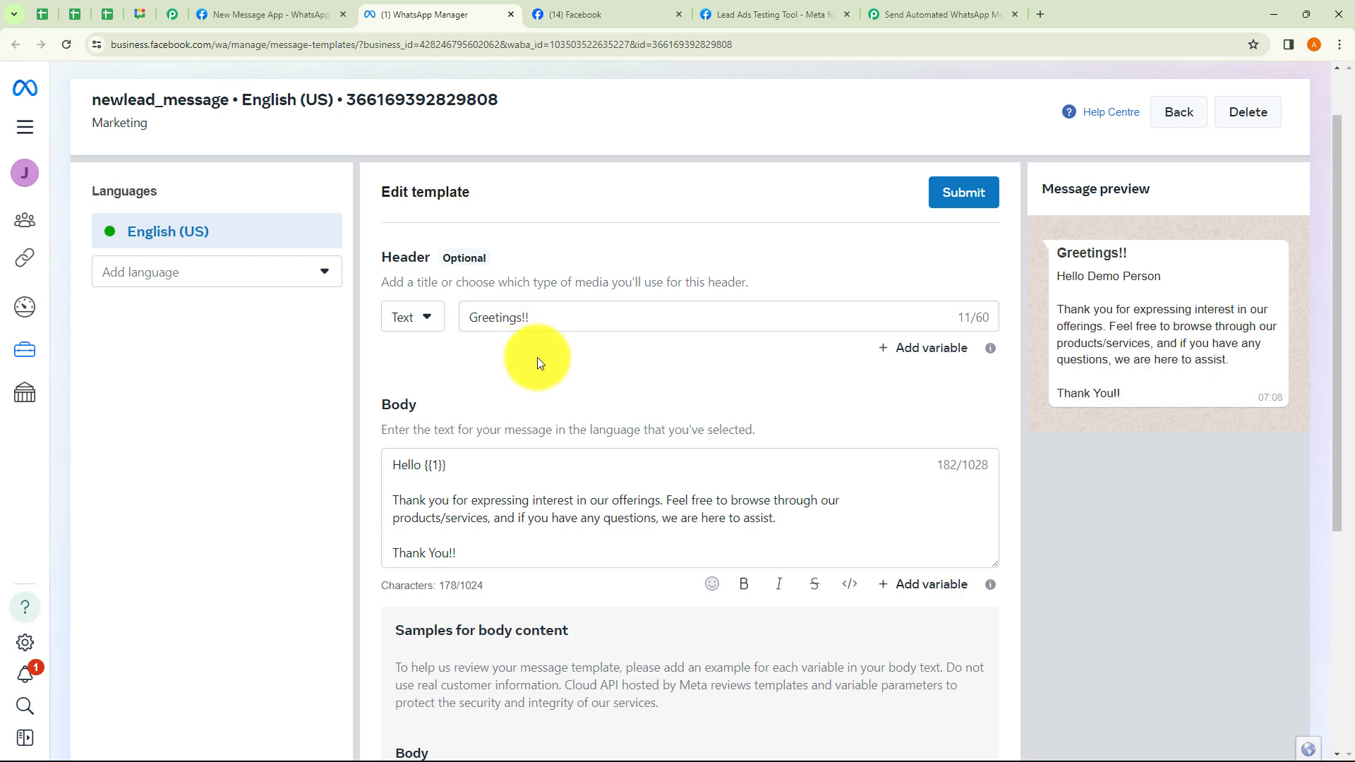
# Review the newlead_message body greeting and its sample, then return to the Pabbly workflow tab.
pyautogui.scroll(1, 538, 395)
pyautogui.scroll(-2, 423, 413)
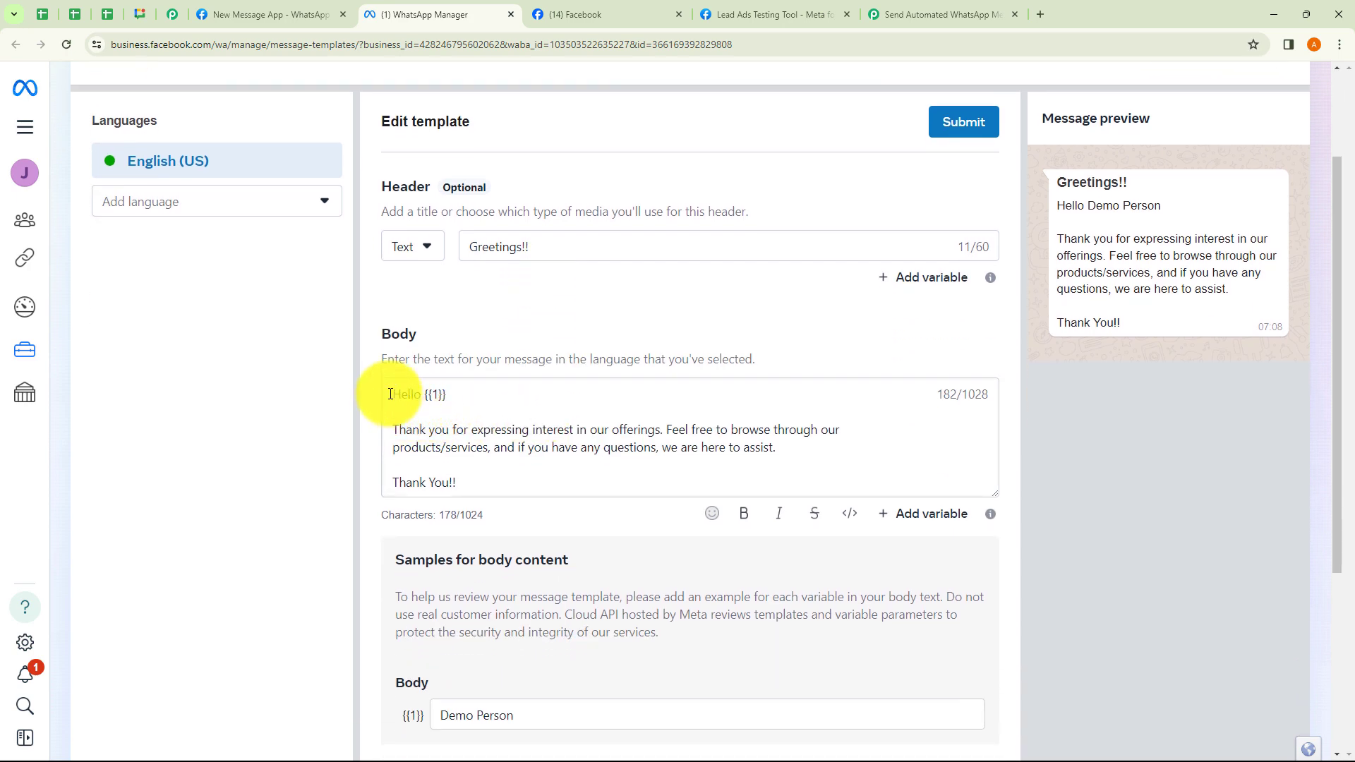
pyautogui.moveTo(393, 394); pyautogui.dragTo(506, 472)
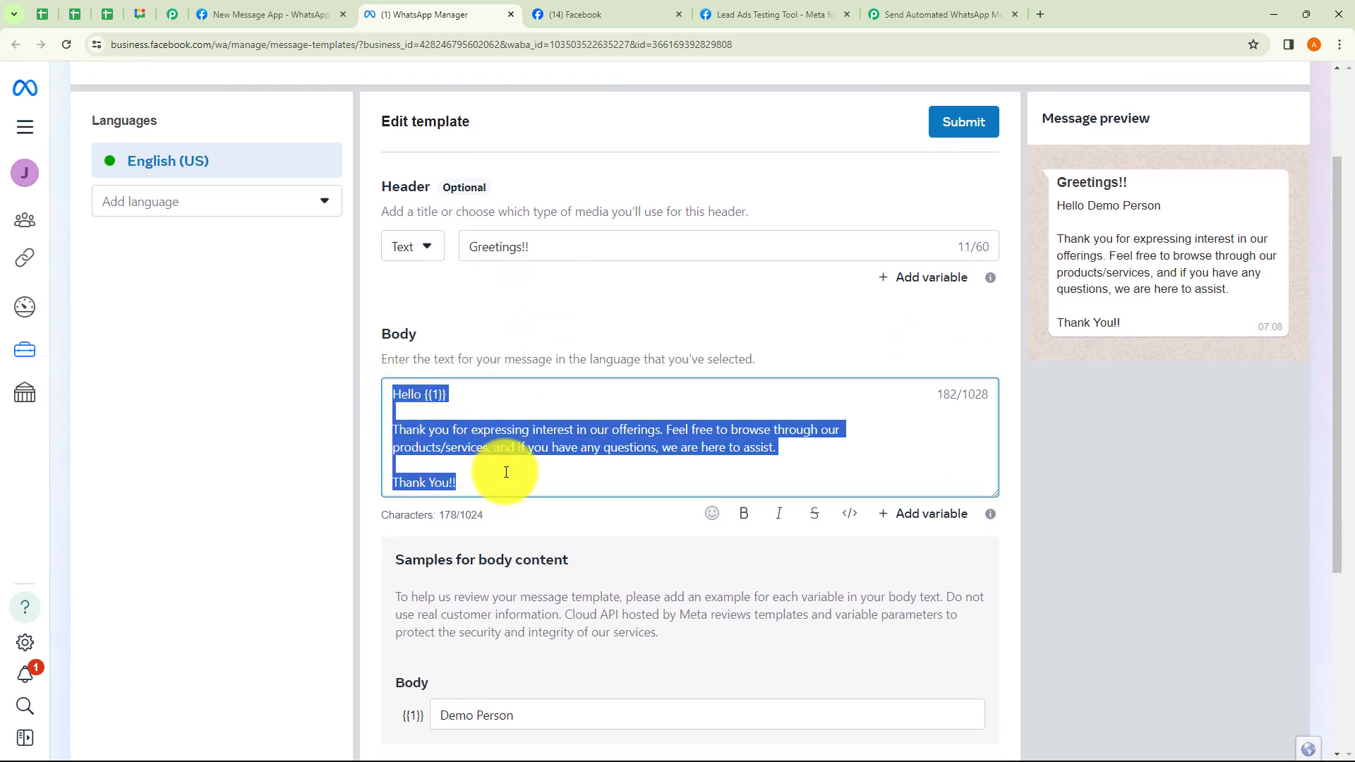
pyautogui.click(591, 323)
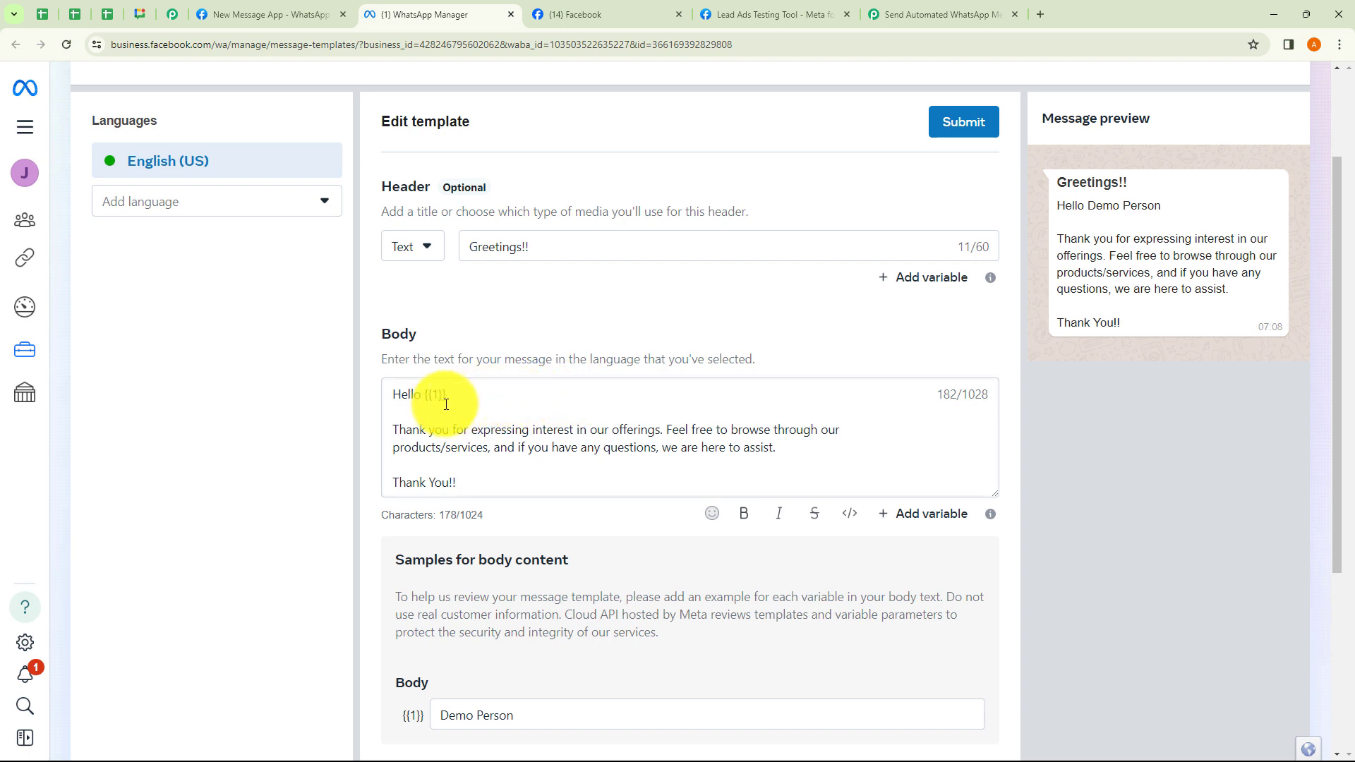
pyautogui.scroll(-1, 446, 405)
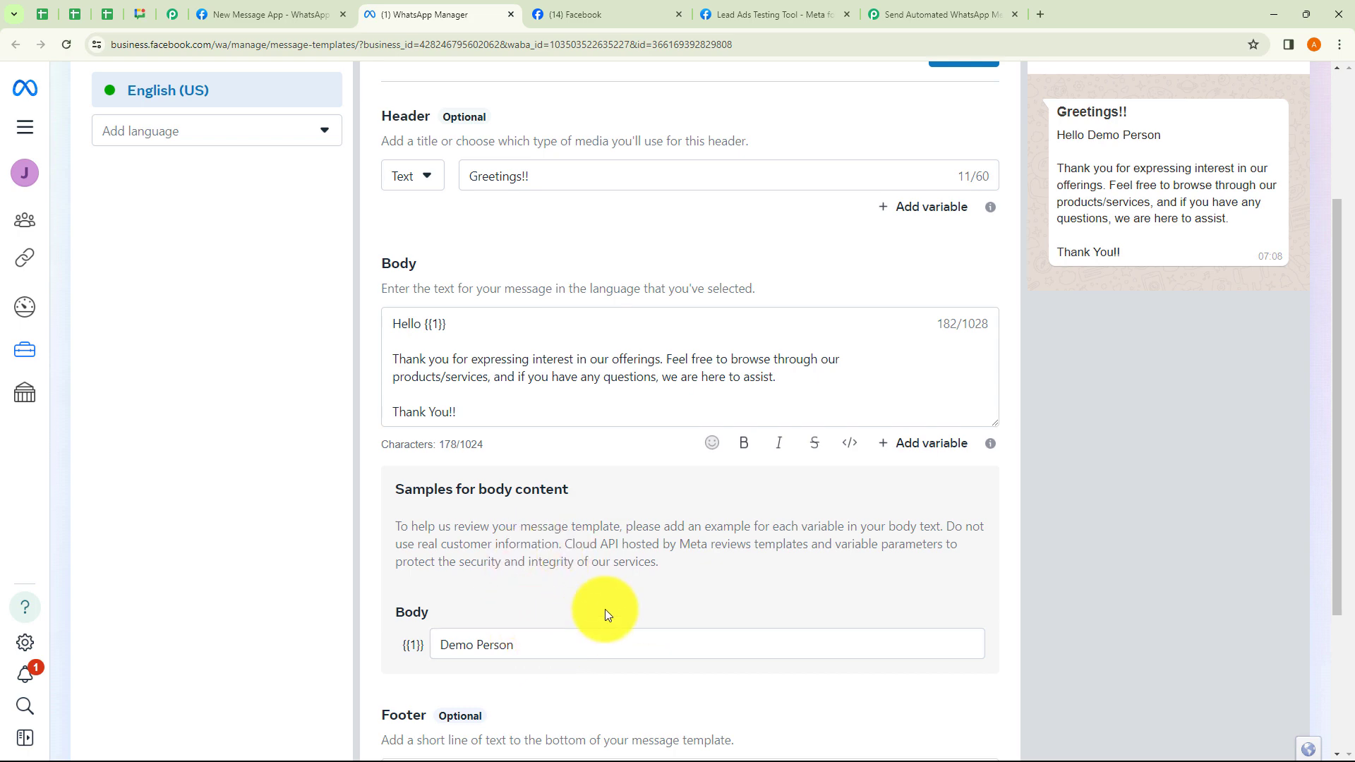
pyautogui.scroll(-3, 604, 609)
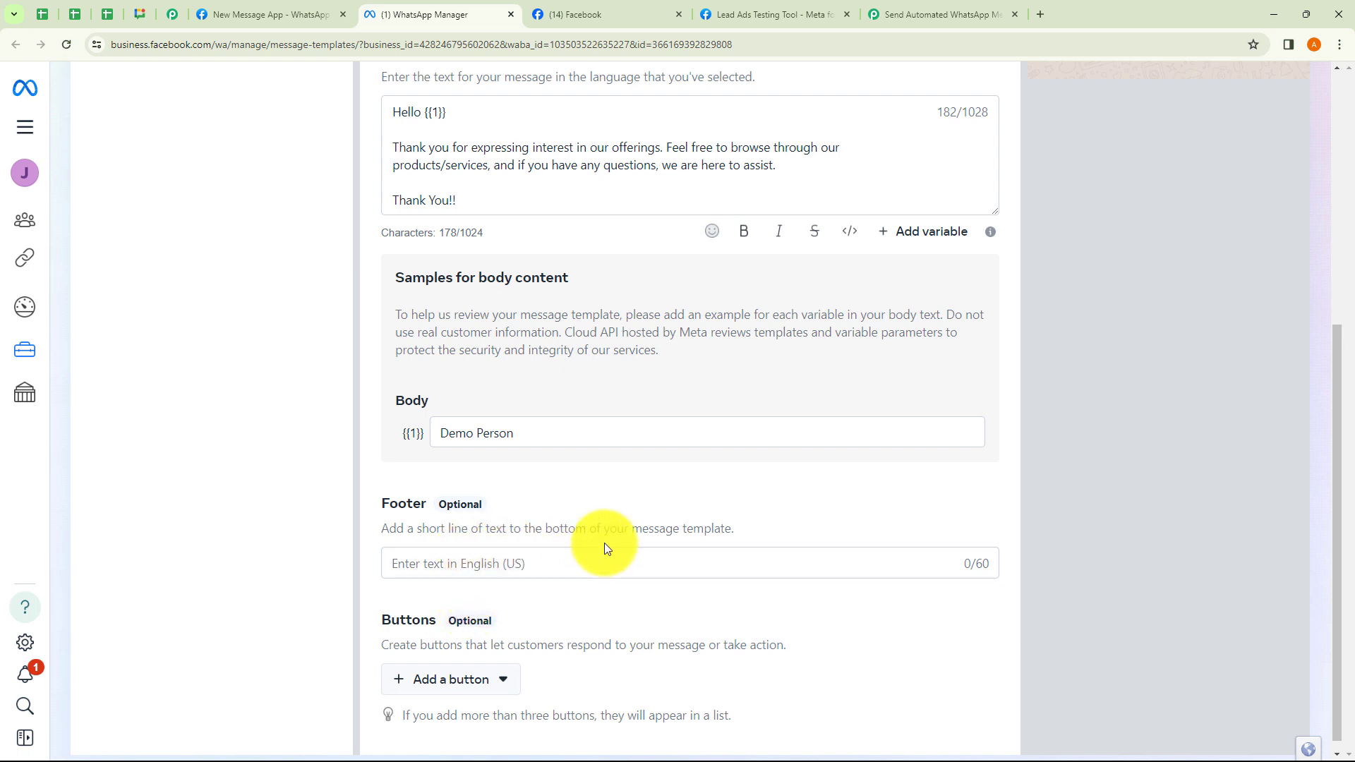
pyautogui.scroll(1, 604, 543)
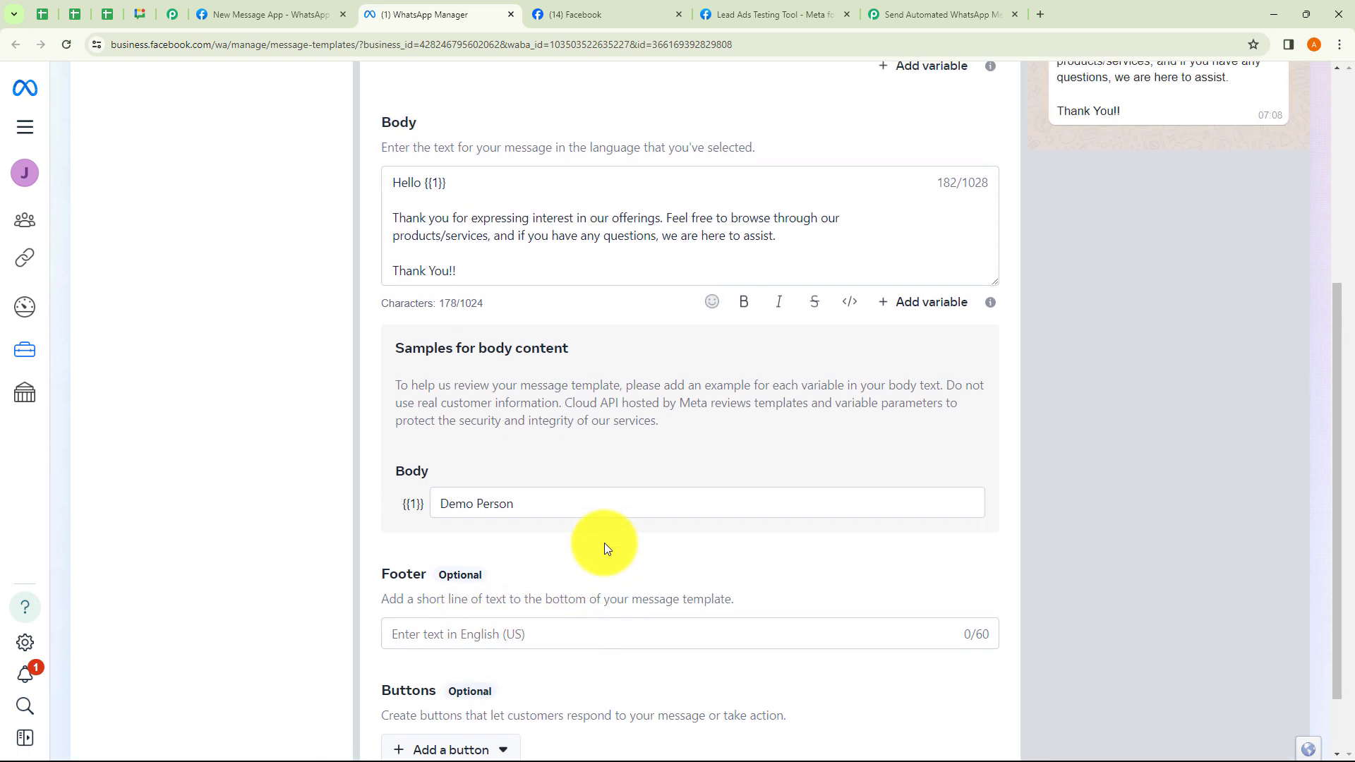
pyautogui.scroll(2, 604, 543)
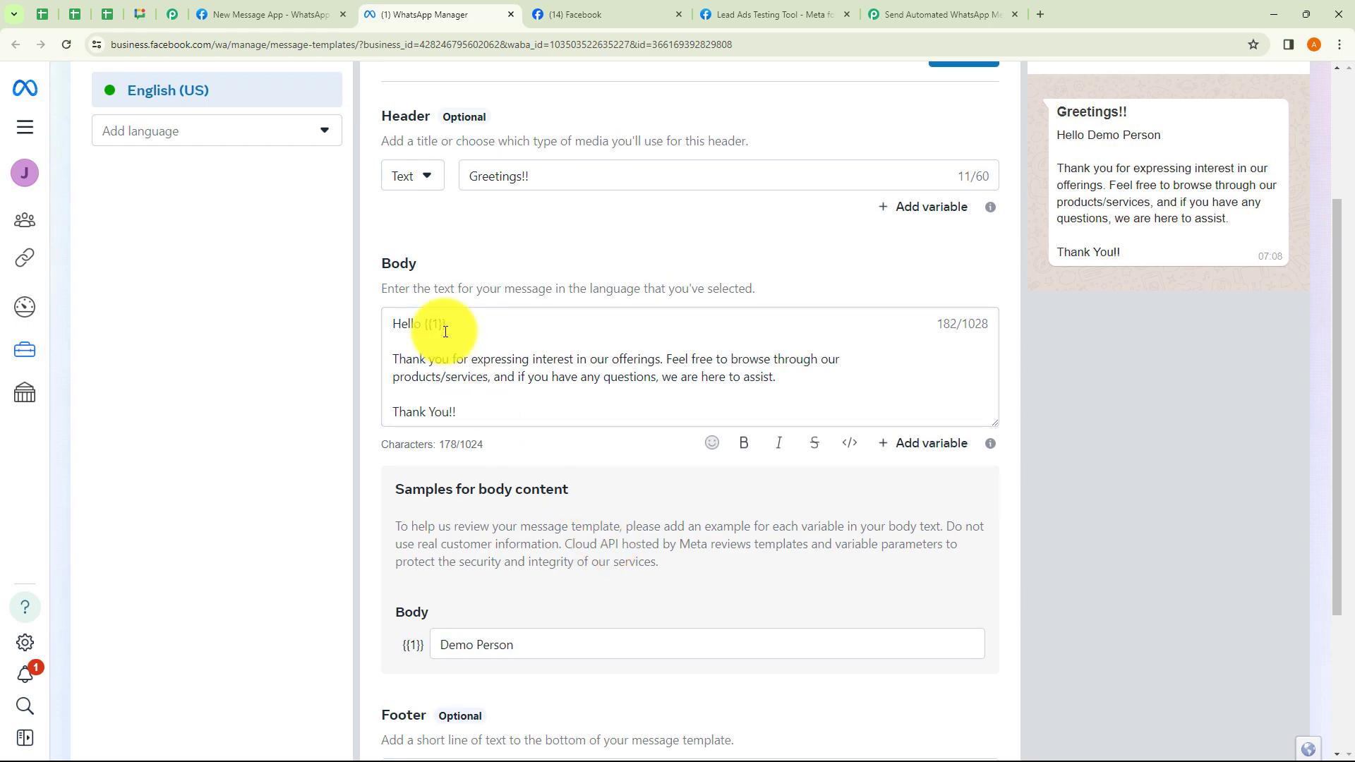
pyautogui.scroll(2, 444, 324)
pyautogui.click(903, 20)
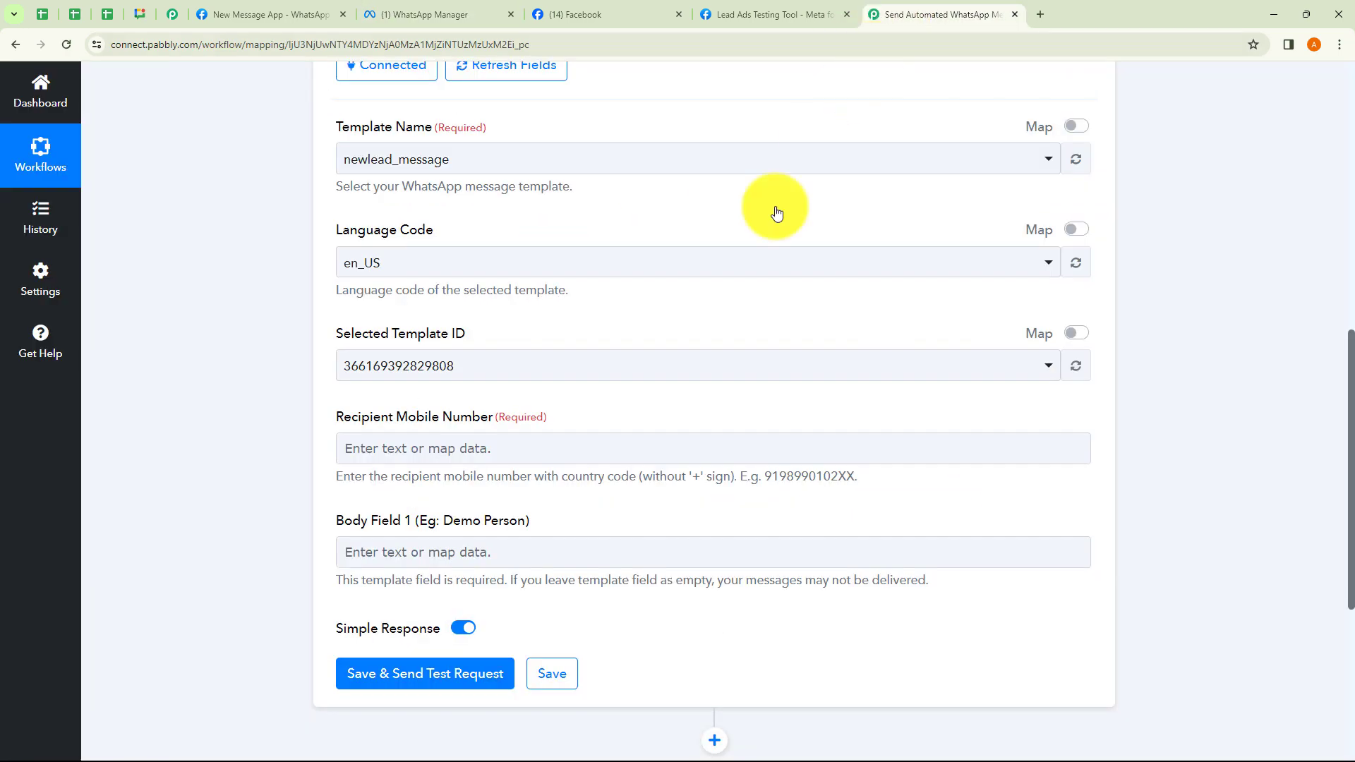
# Map the Facebook Lead Ads trigger's Res4 Phone Number into Recipient Mobile Number.
pyautogui.click(416, 441)
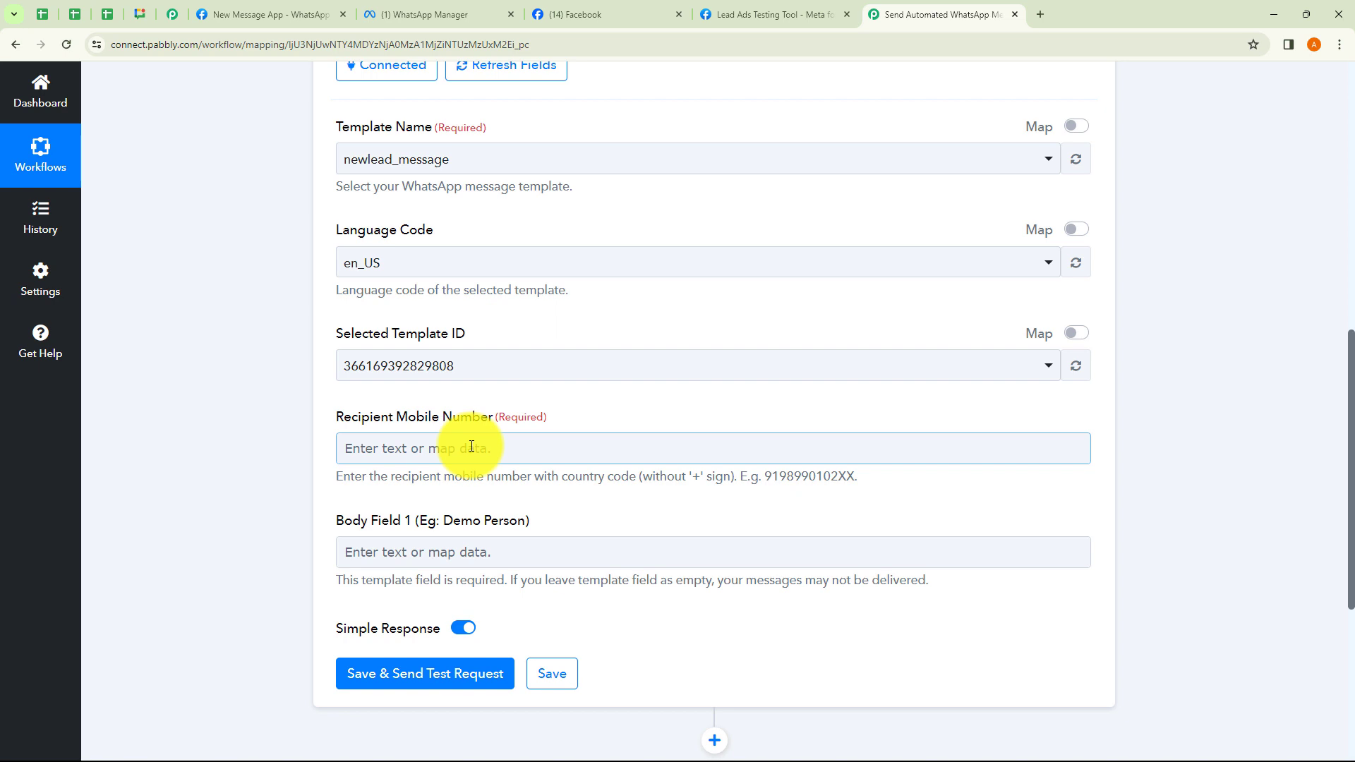
pyautogui.click(467, 451)
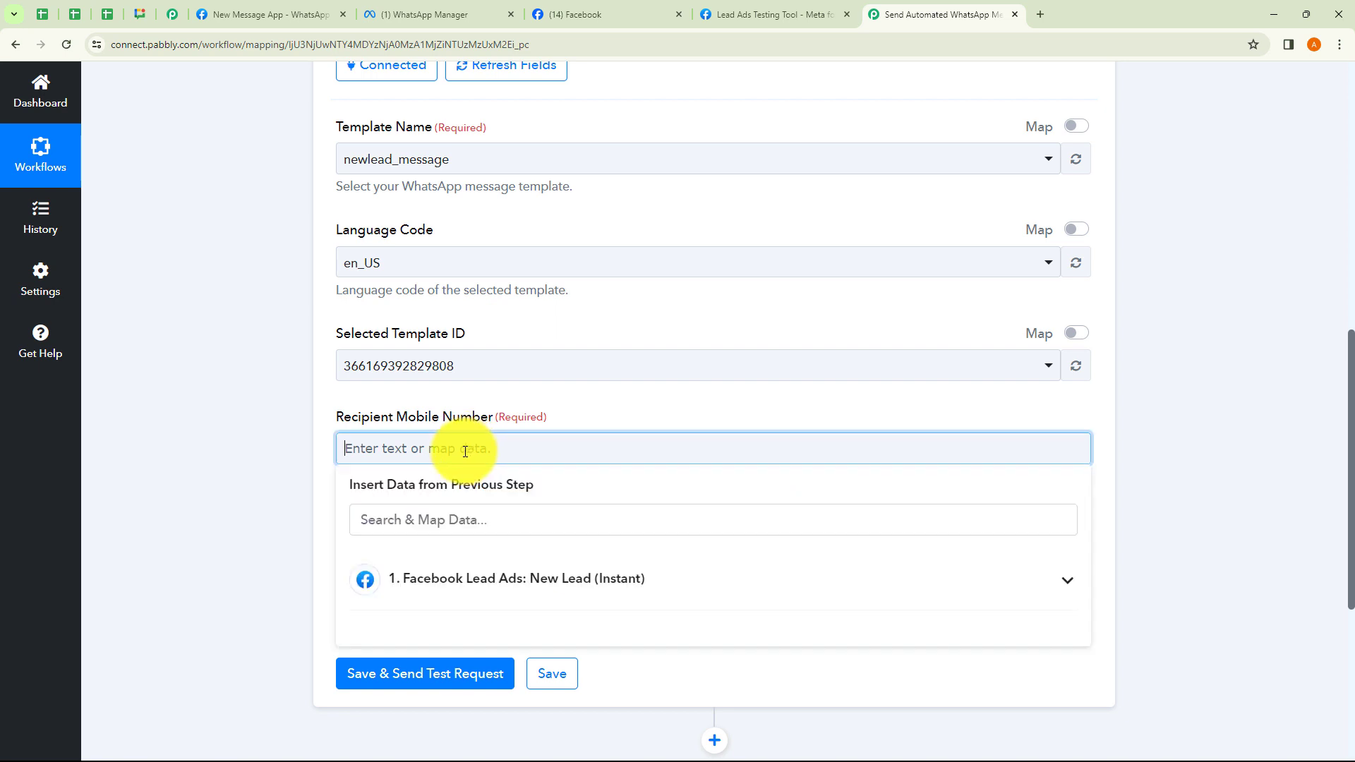
pyautogui.click(491, 591)
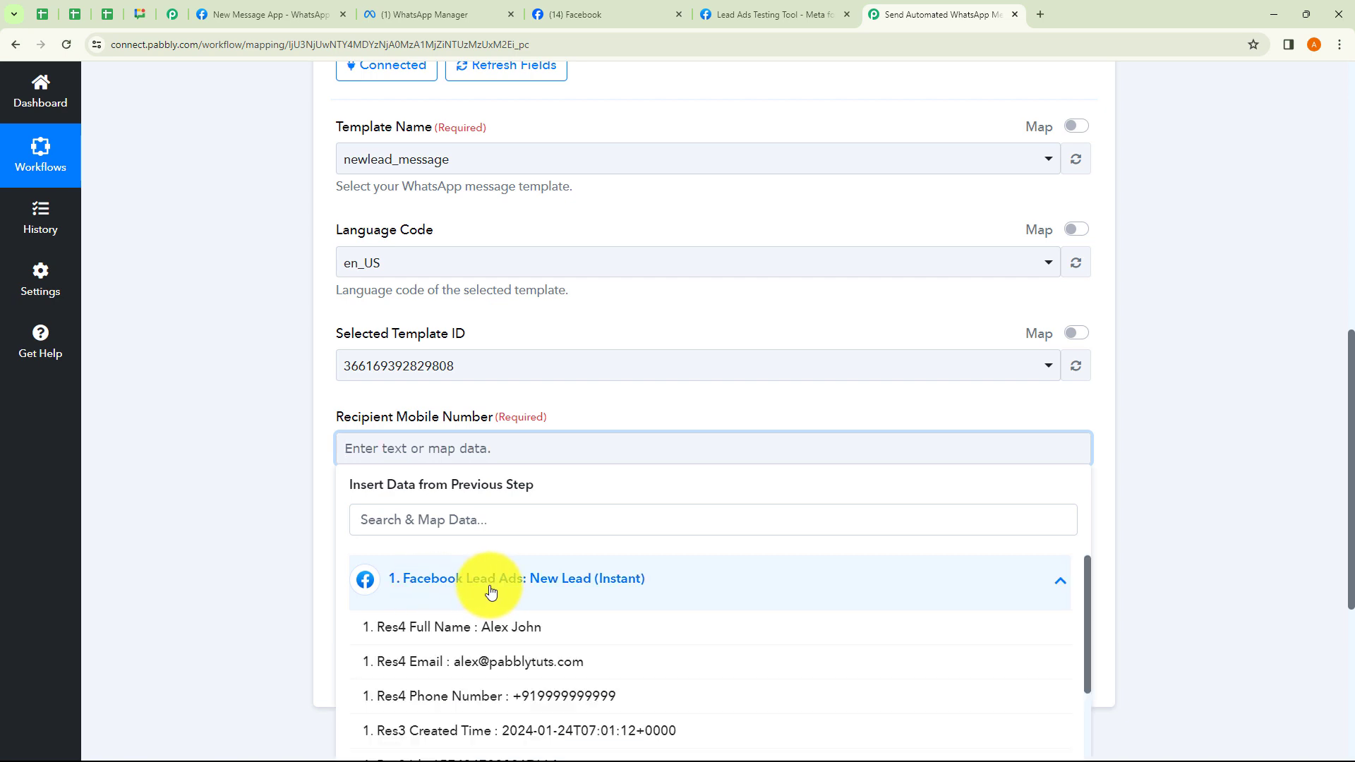
pyautogui.click(484, 694)
pyautogui.click(305, 522)
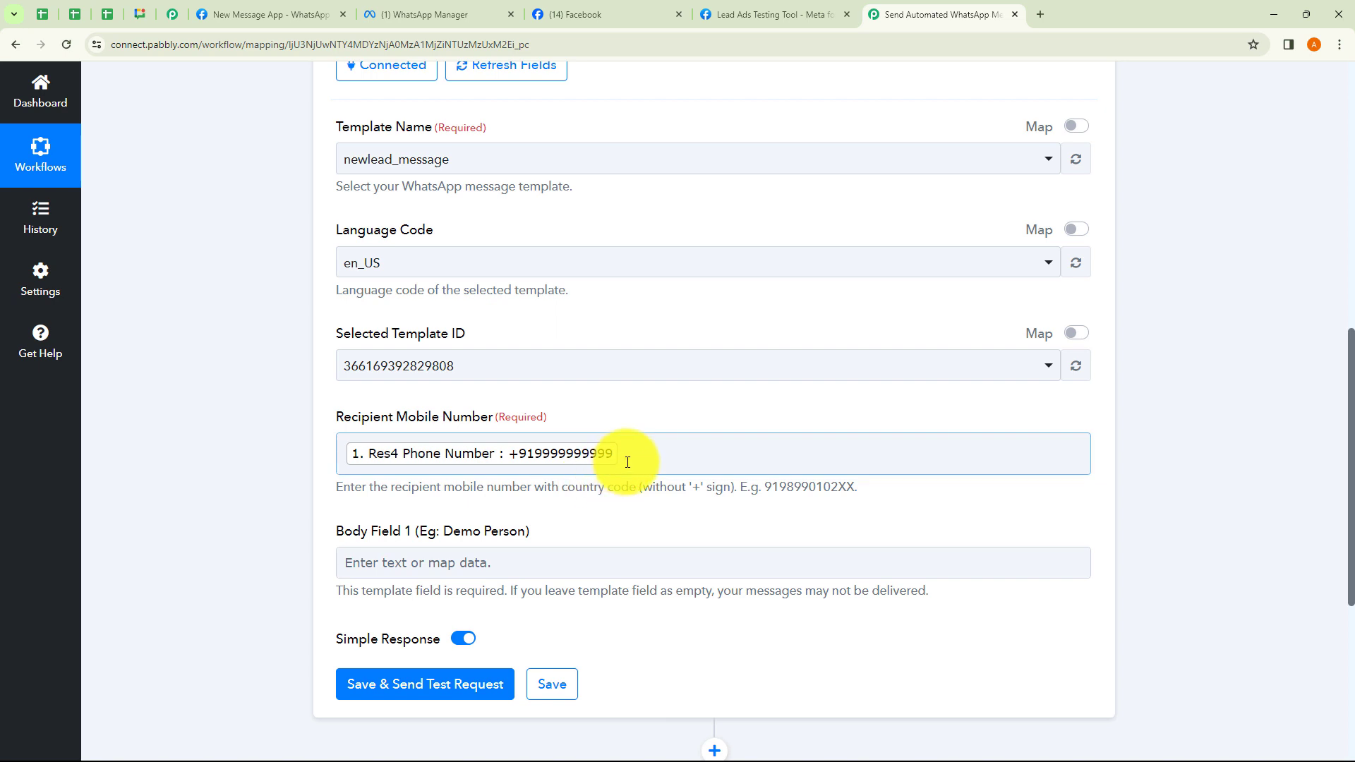
pyautogui.click(609, 449)
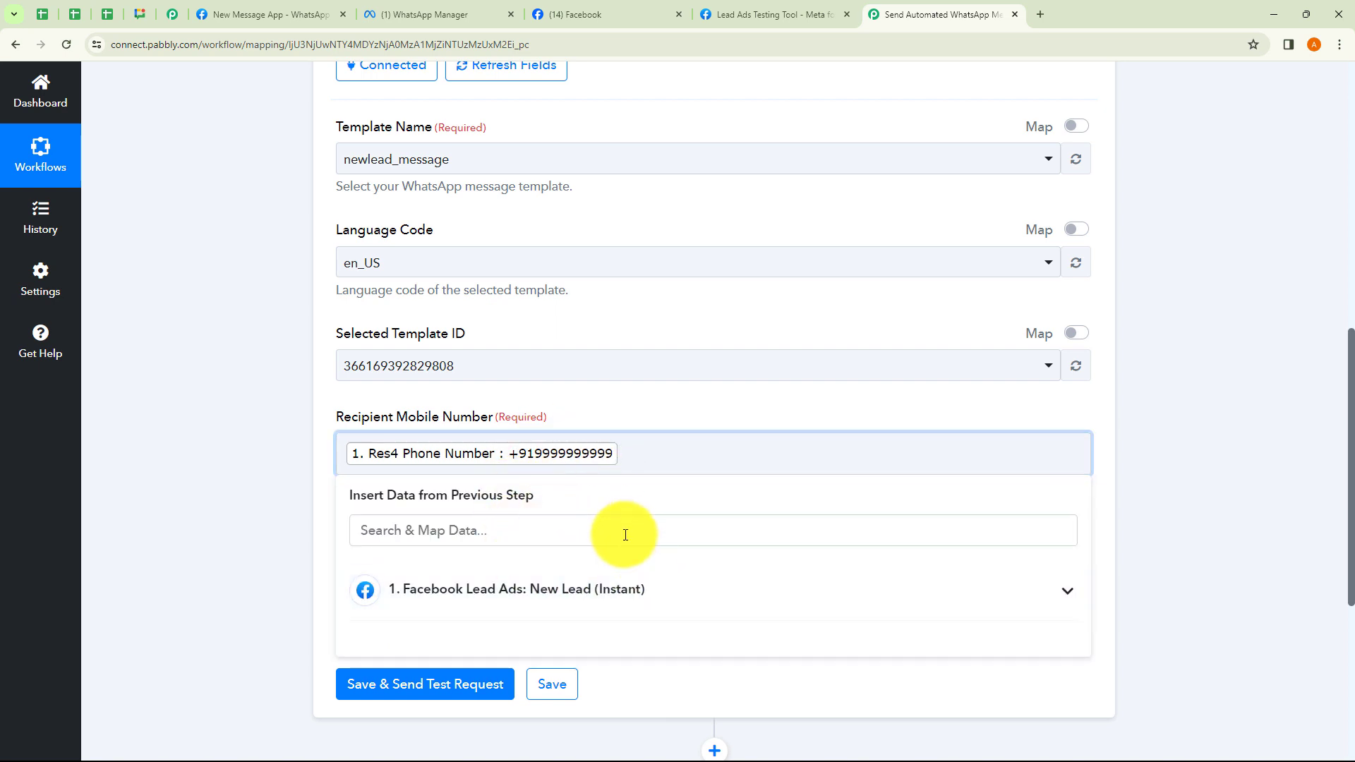
pyautogui.click(633, 593)
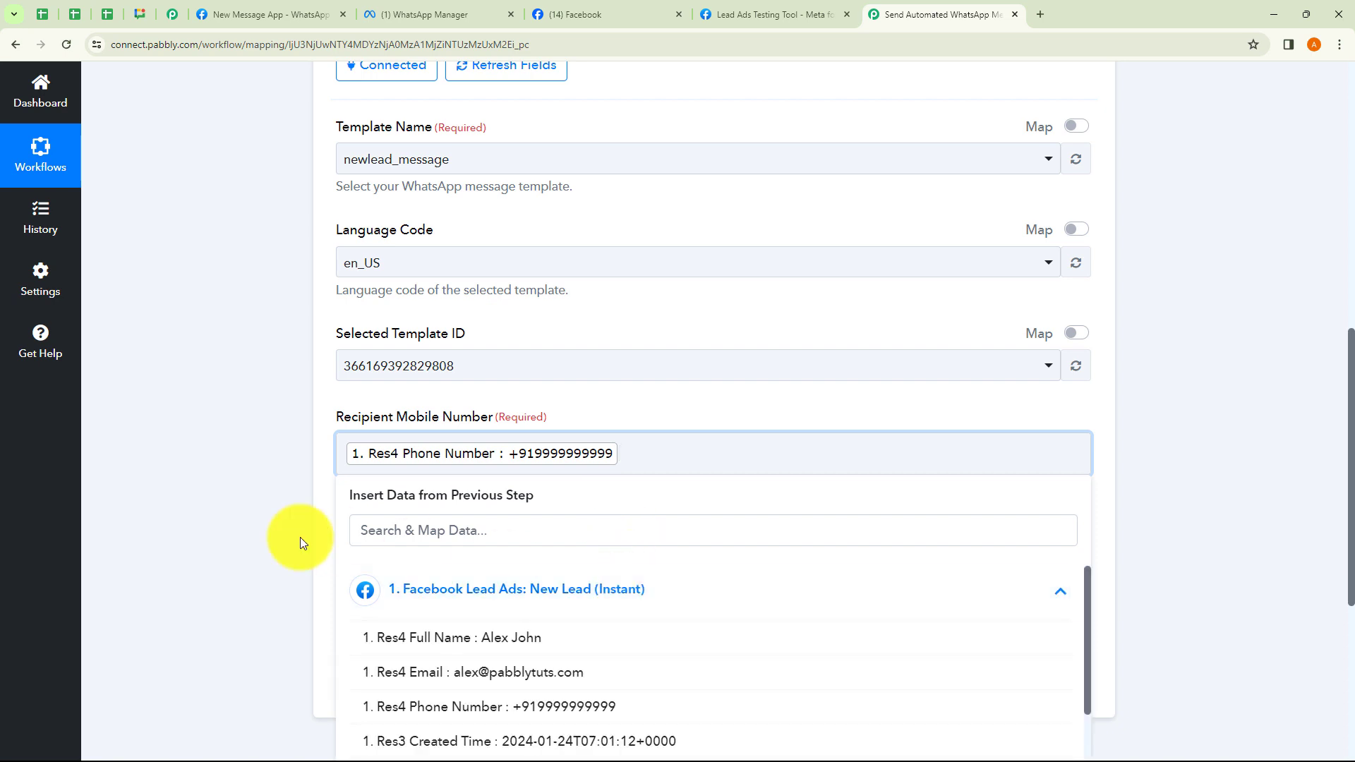
pyautogui.scroll(-3, 282, 538)
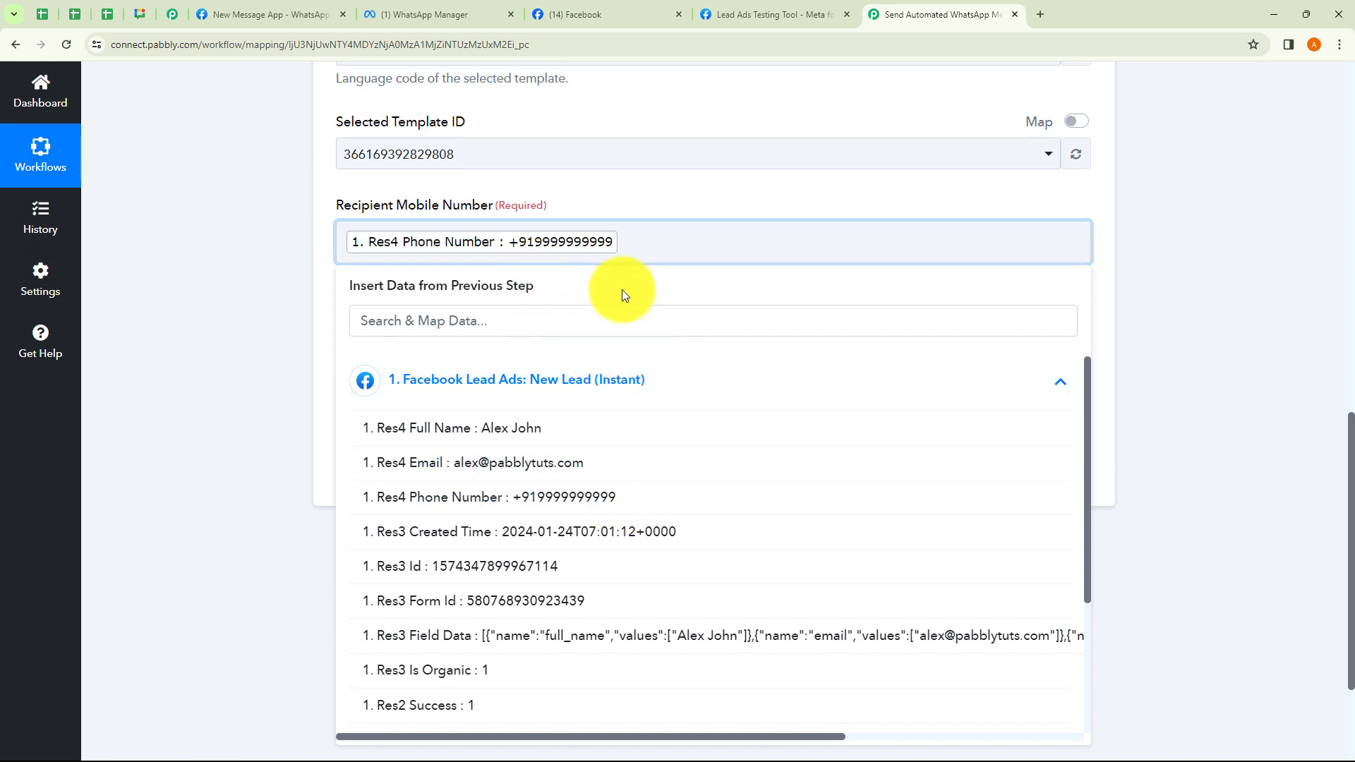
pyautogui.click(1174, 302)
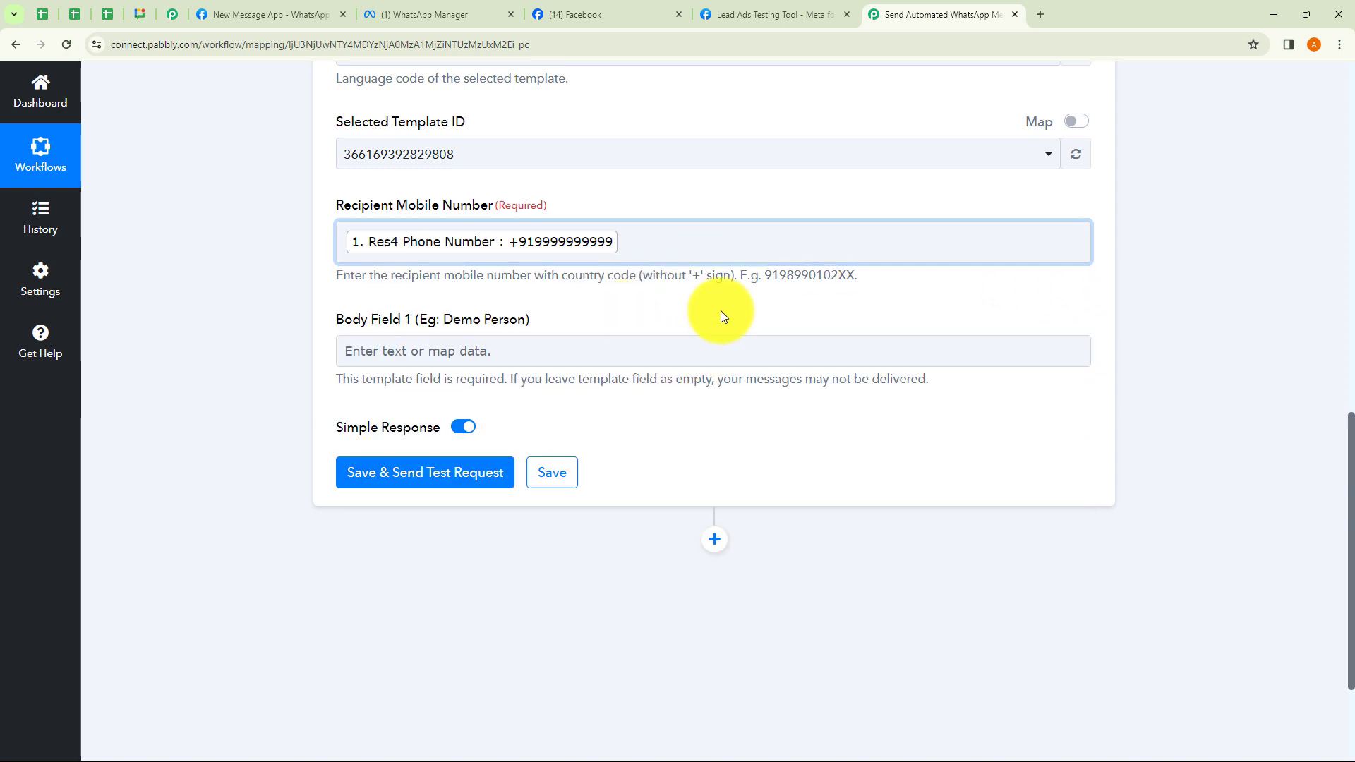
pyautogui.scroll(3, 721, 310)
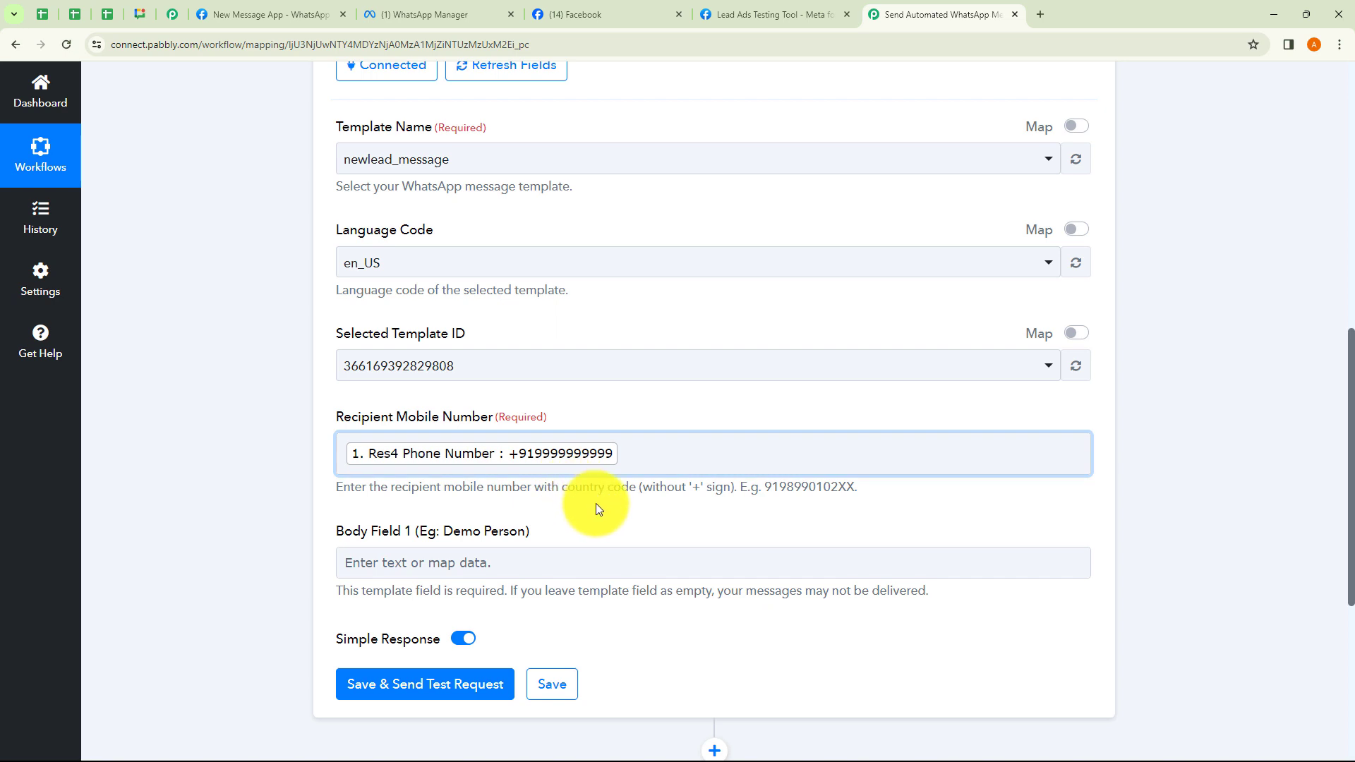
pyautogui.scroll(-1, 412, 505)
# Map Res4 Full Name from the Facebook Lead Ads trigger into Body Field 1.
pyautogui.click(426, 499)
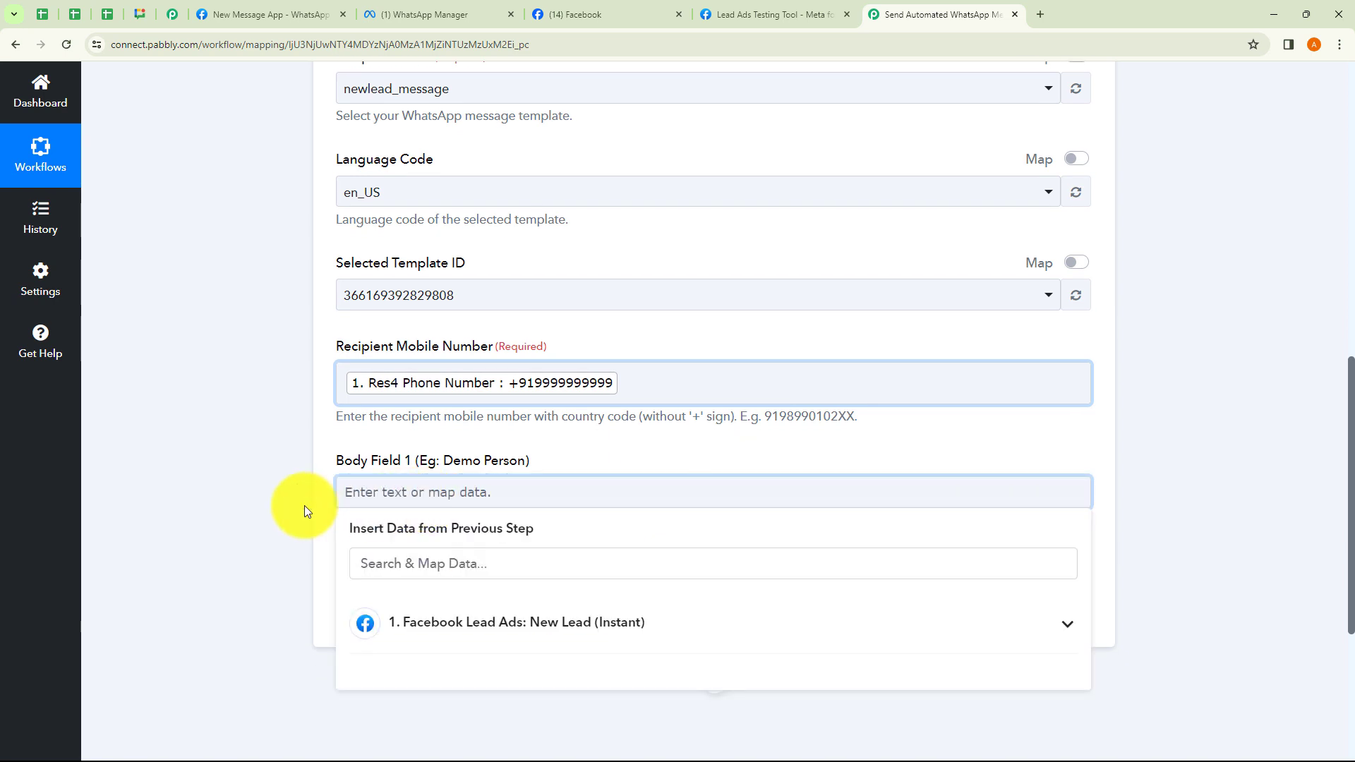
pyautogui.click(303, 505)
pyautogui.click(420, 493)
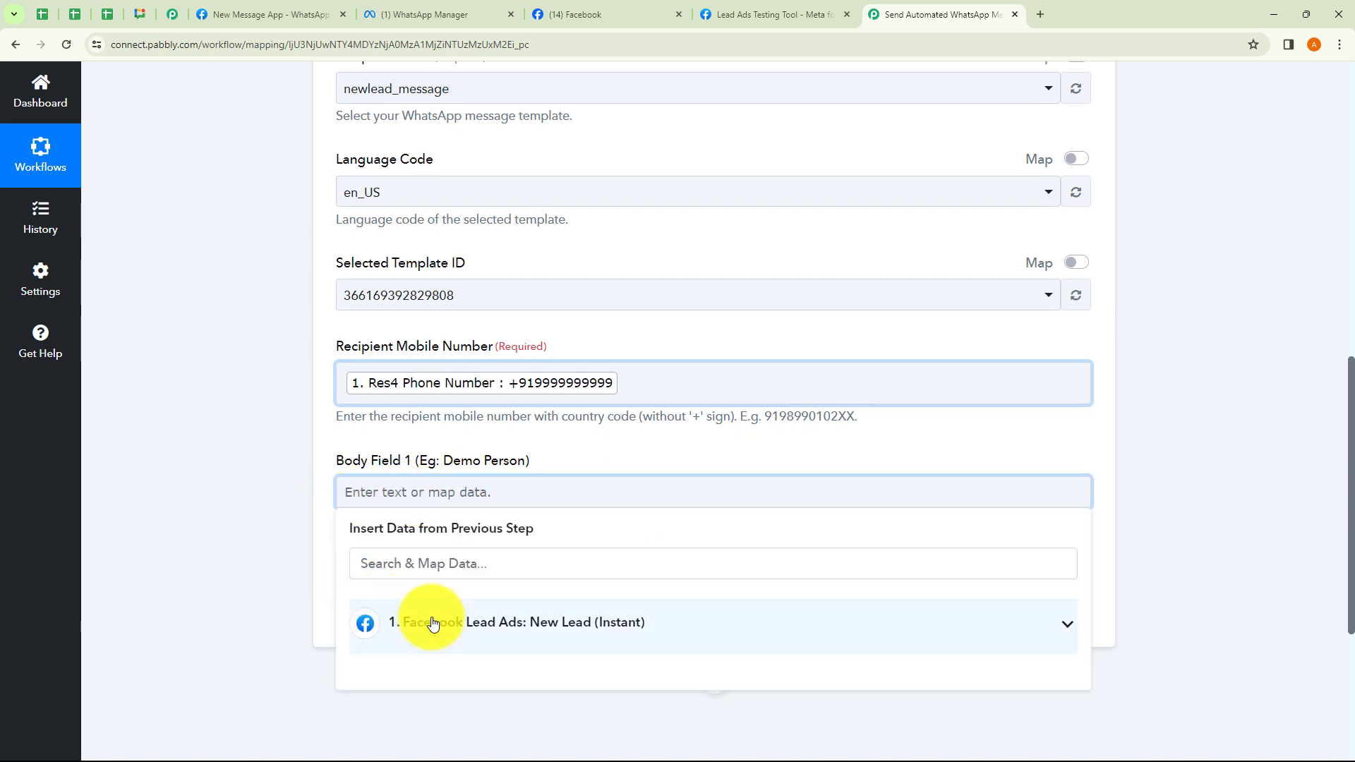
pyautogui.click(408, 622)
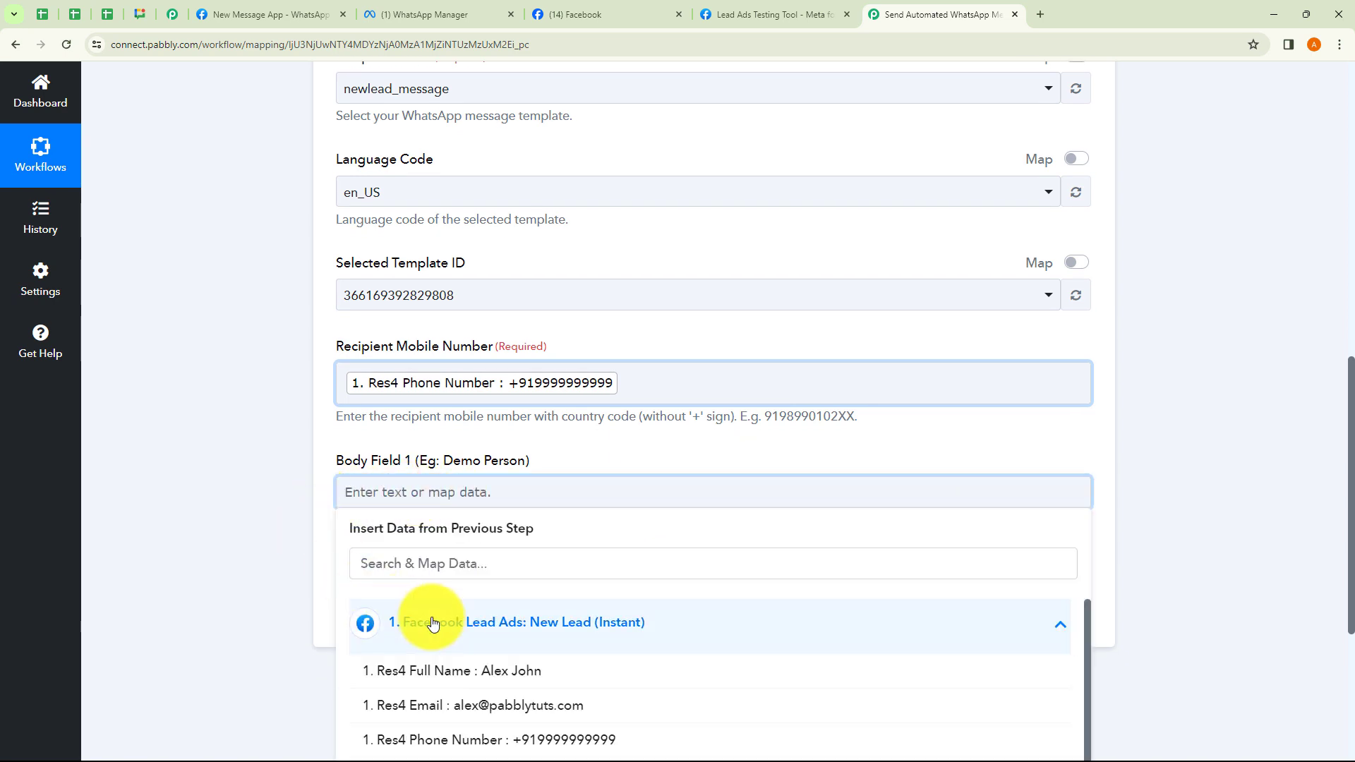
pyautogui.click(484, 681)
pyautogui.click(318, 544)
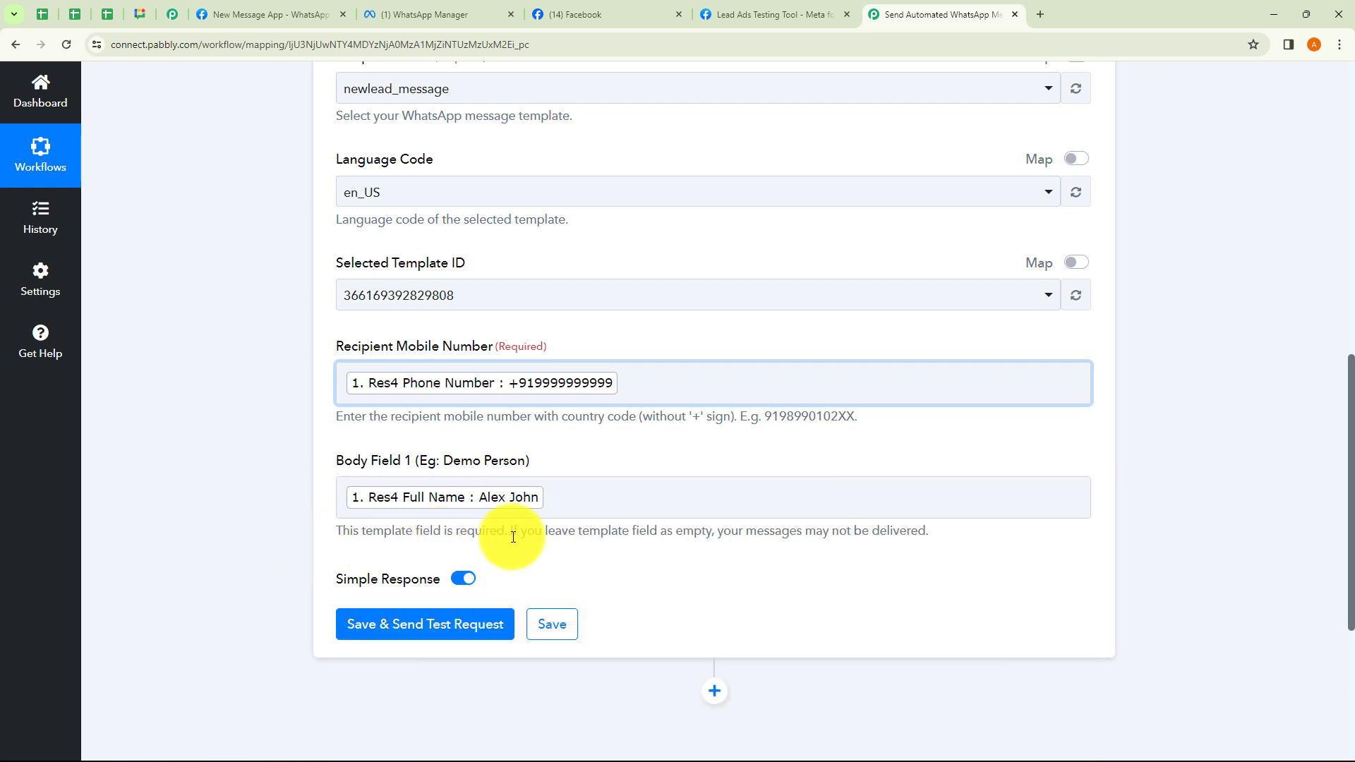
pyautogui.scroll(-1, 513, 537)
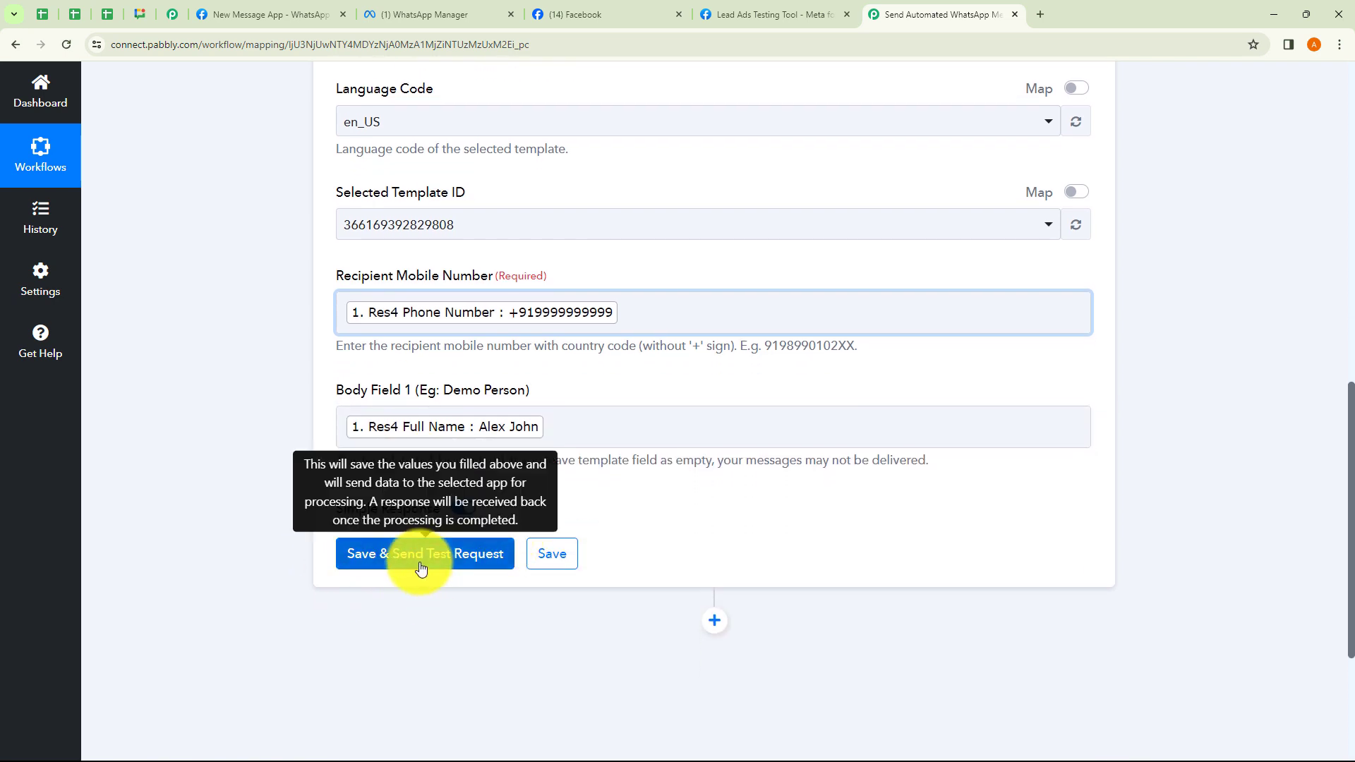
# Save and send a test request, which returns error 131030: recipient number not allowed.
pyautogui.click(420, 564)
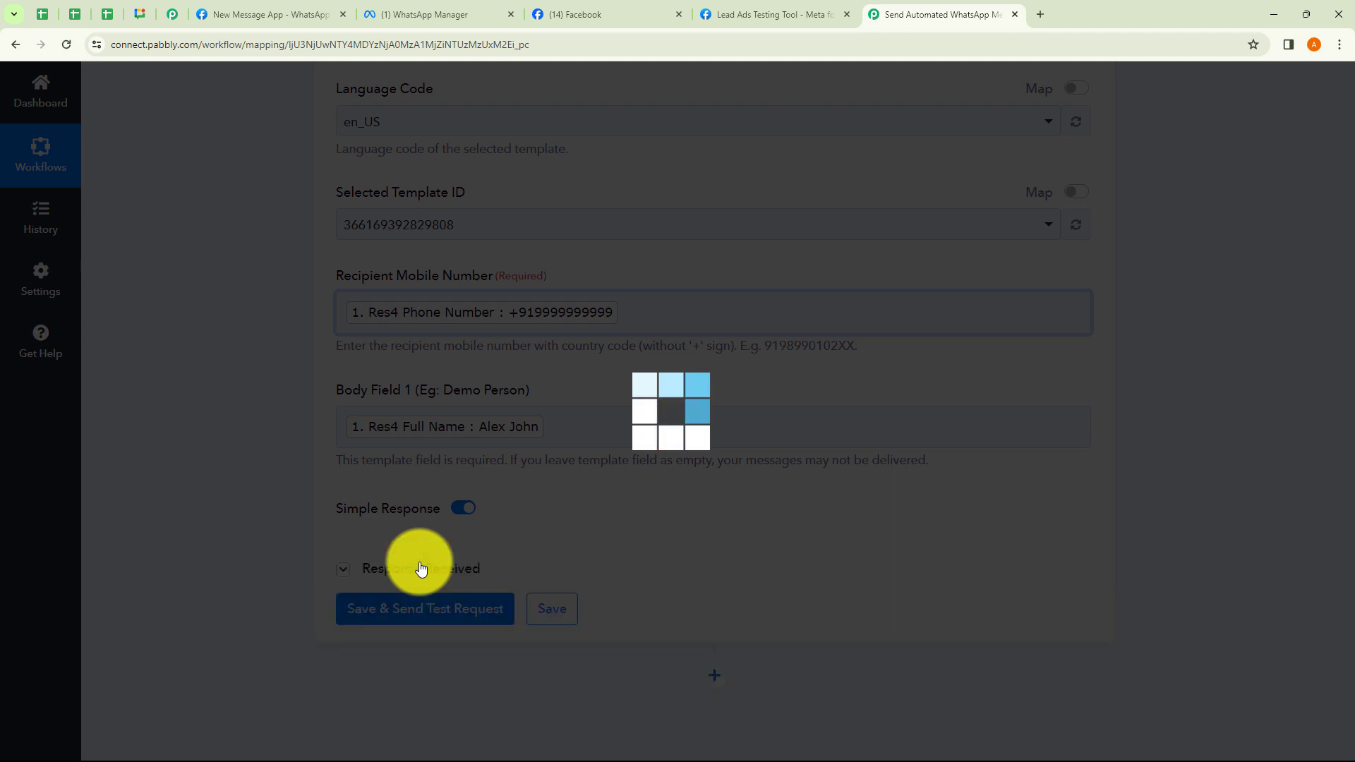
pyautogui.scroll(-3, 614, 543)
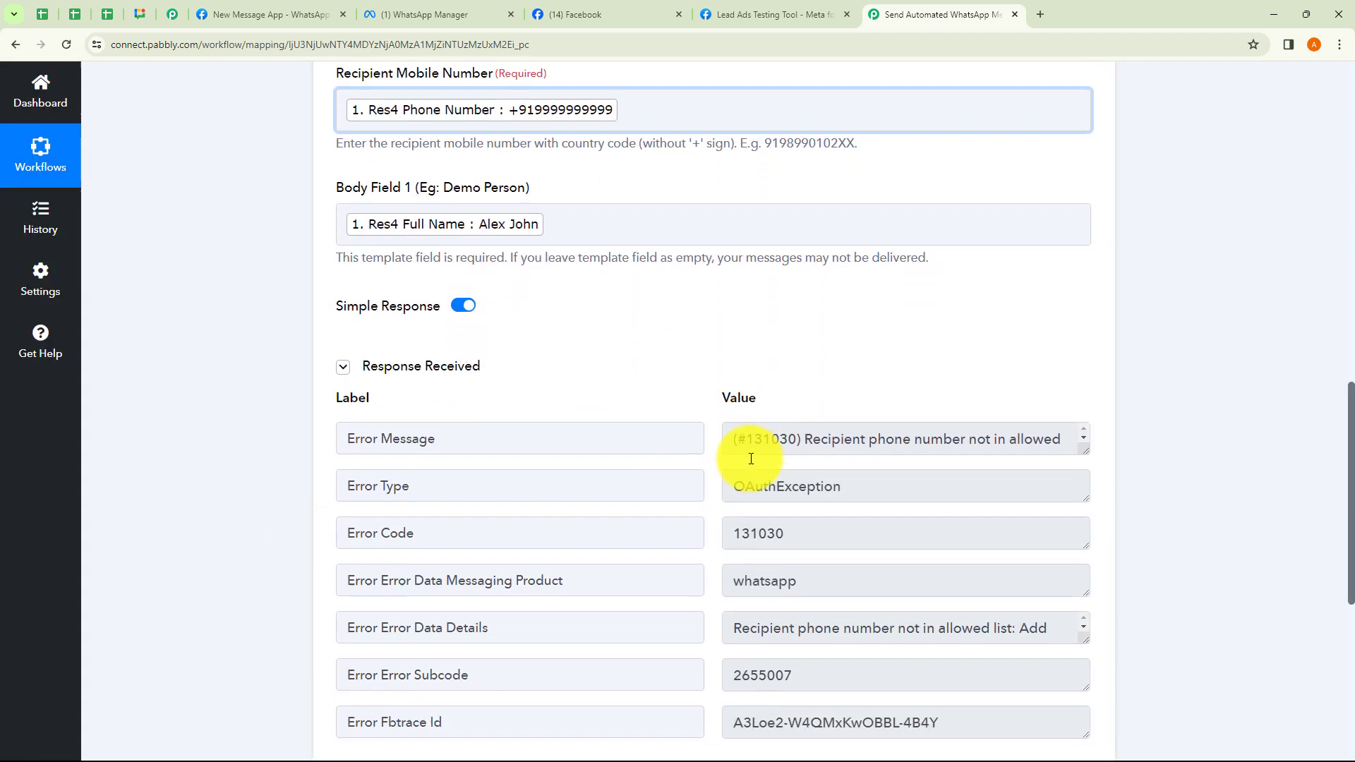
pyautogui.scroll(-1, 751, 459)
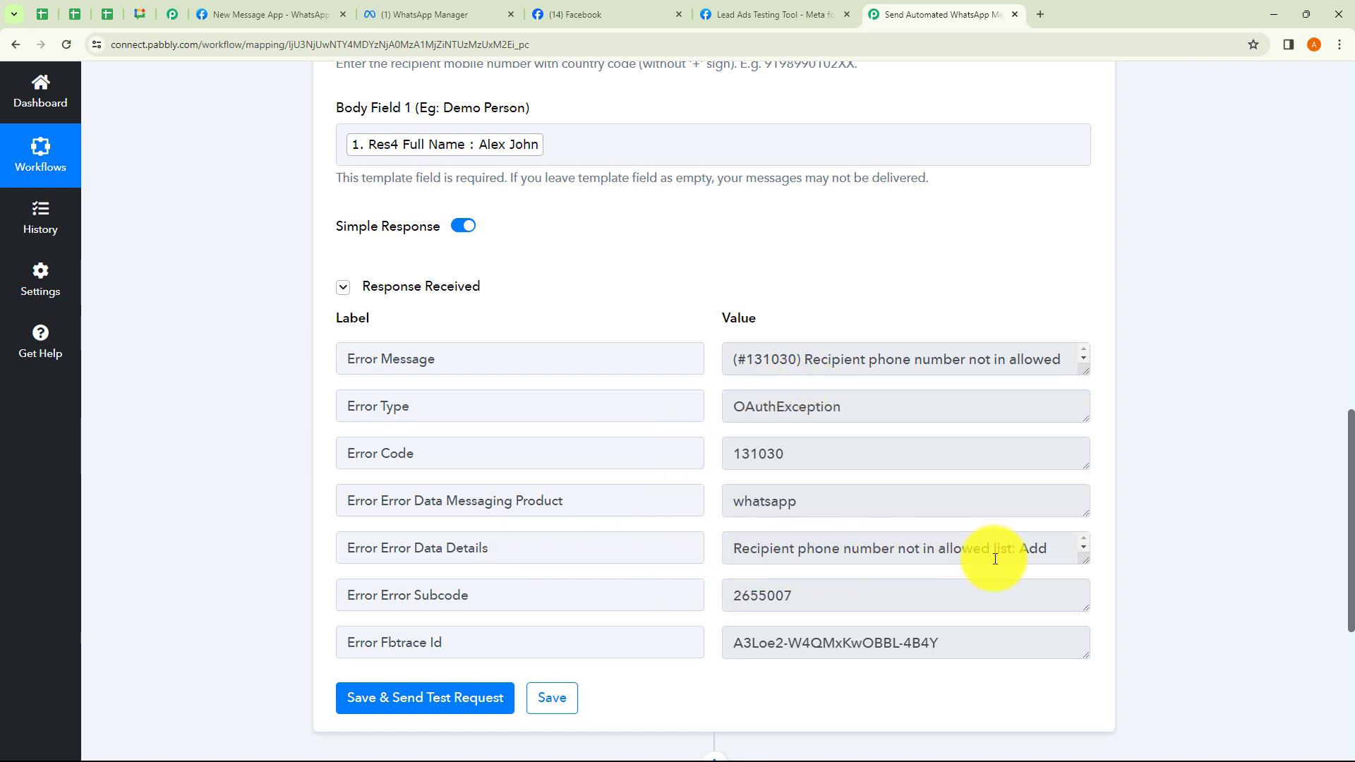
pyautogui.scroll(1, 995, 559)
# Replace the mapped Phone Number token with a pasted test number and resend the test request.
pyautogui.click(615, 107)
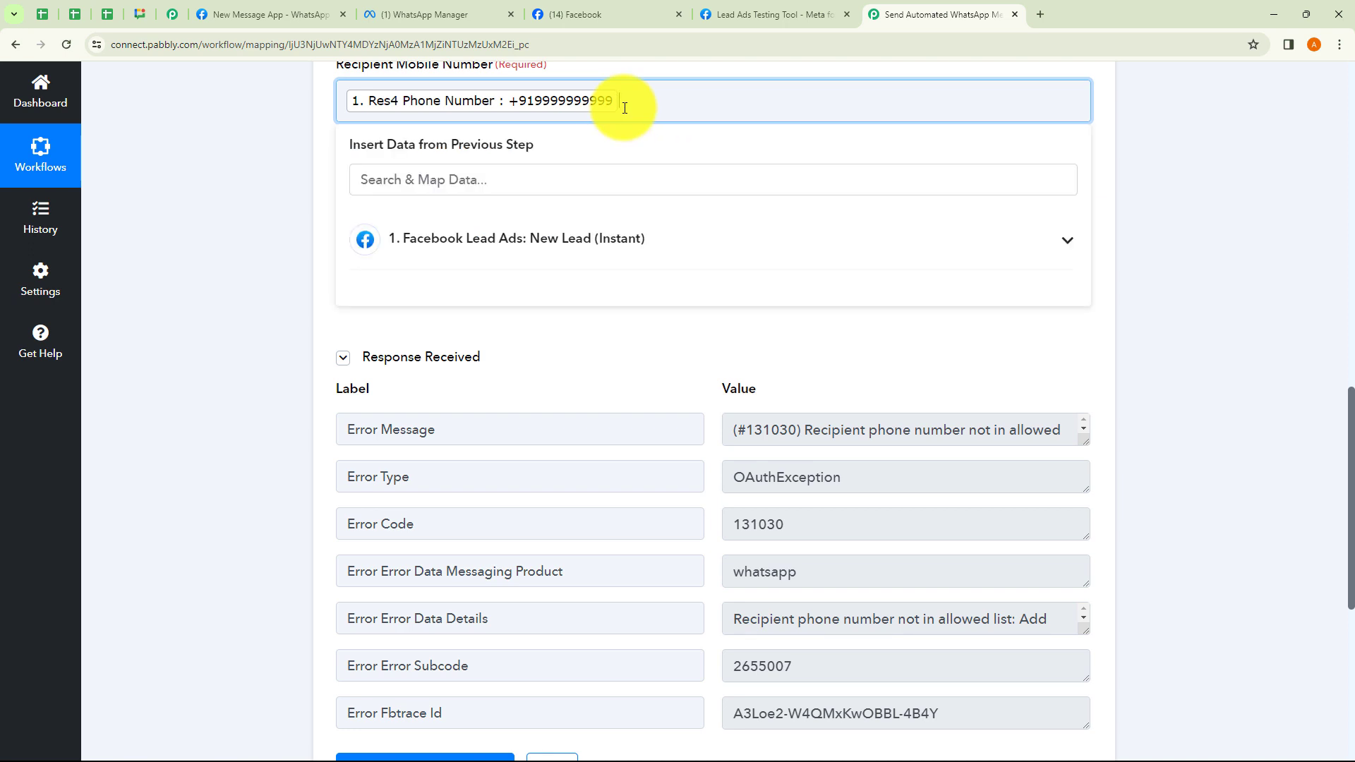
pyautogui.press('BackSpace')
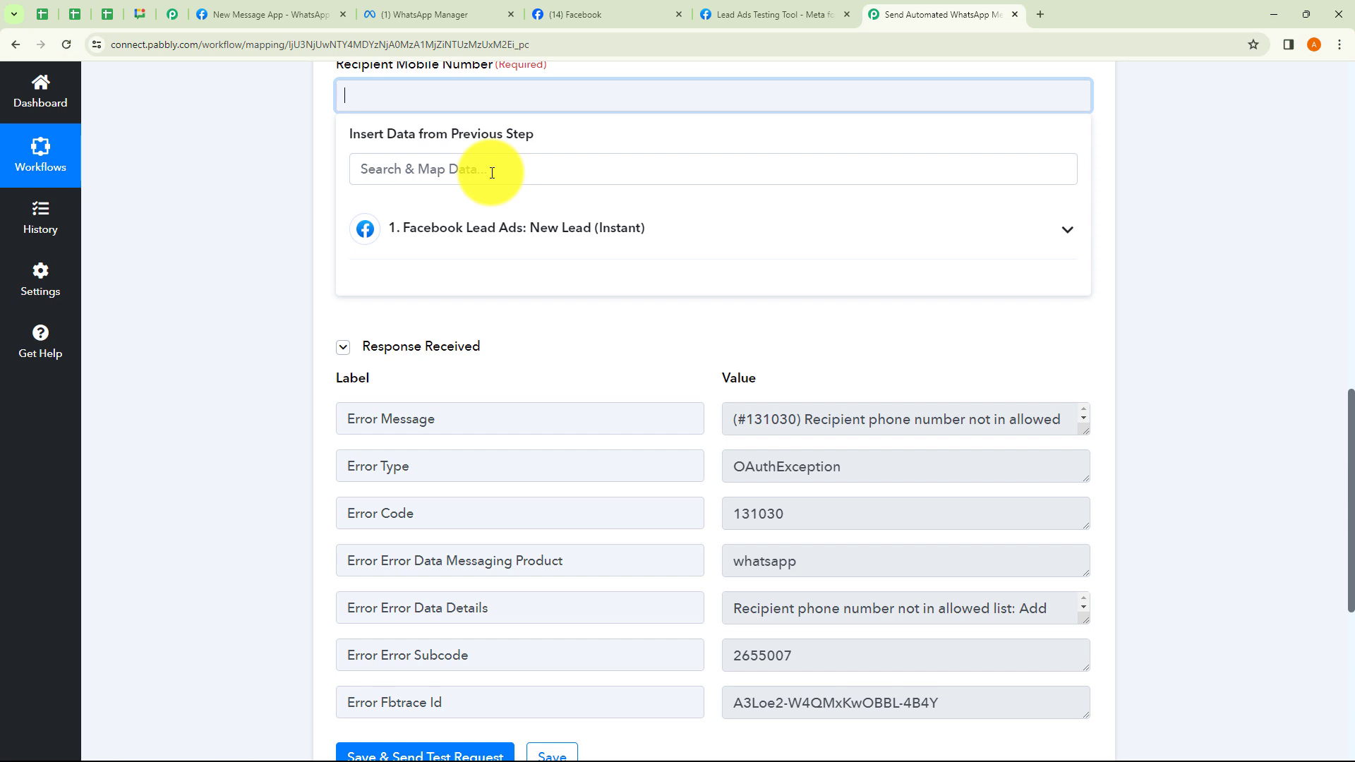
pyautogui.hotkey('ctrl', 'v')
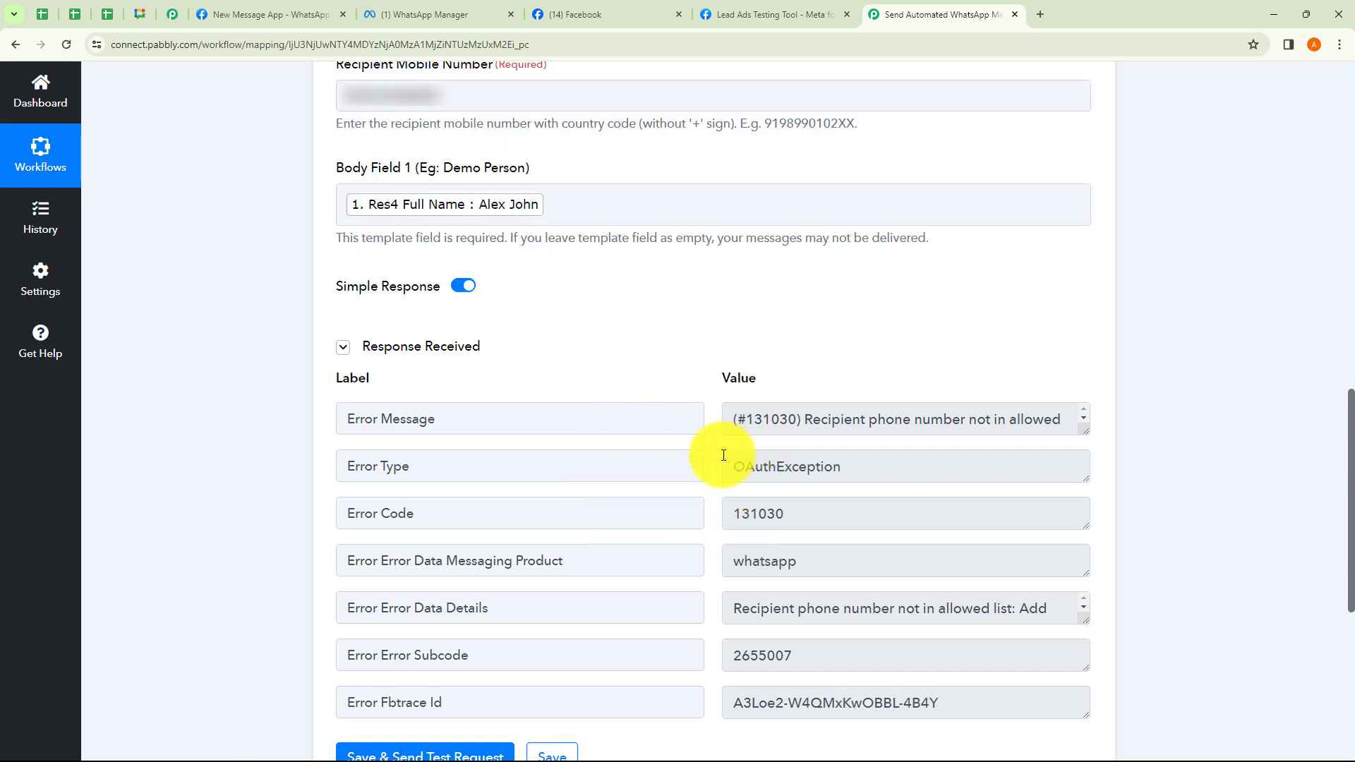
pyautogui.click(455, 753)
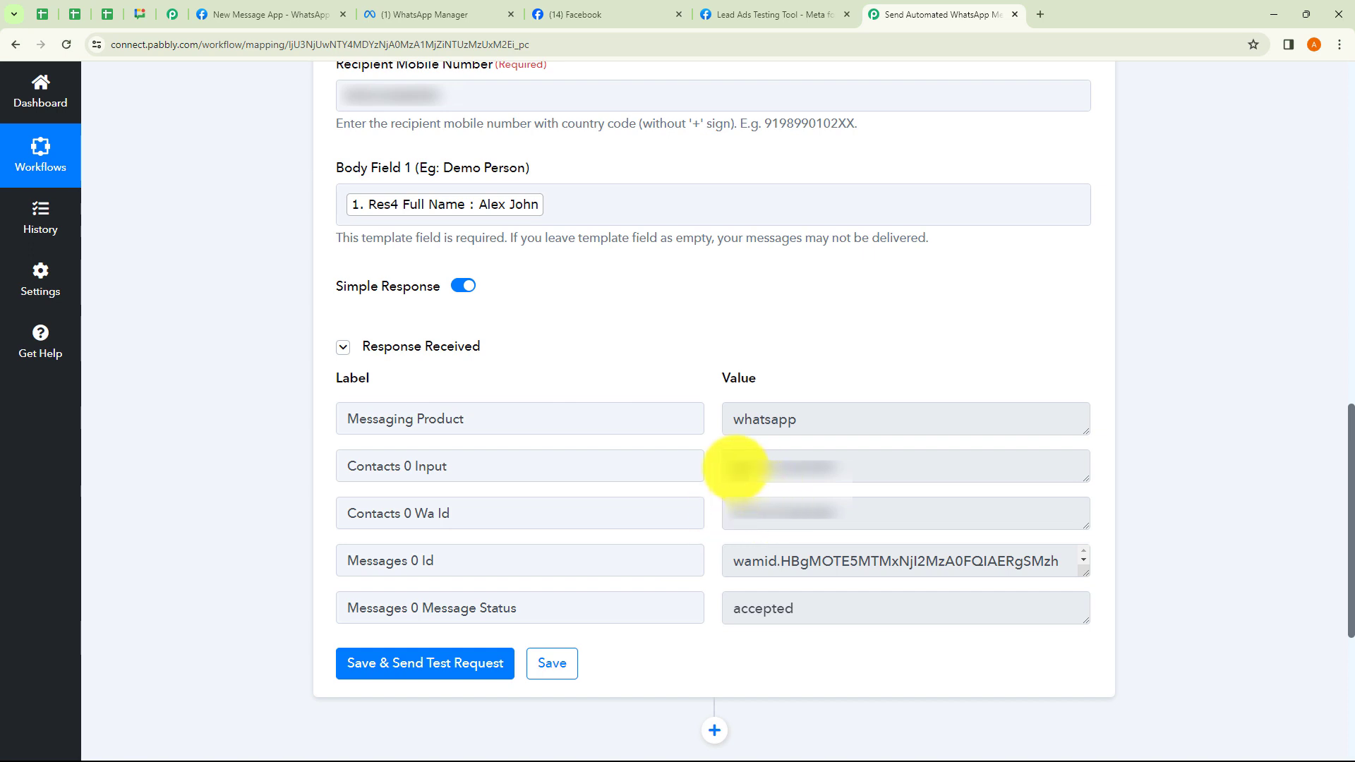
# Verify the response's contact number, messaging product and accepted message status.
pyautogui.moveTo(736, 466); pyautogui.dragTo(832, 469)
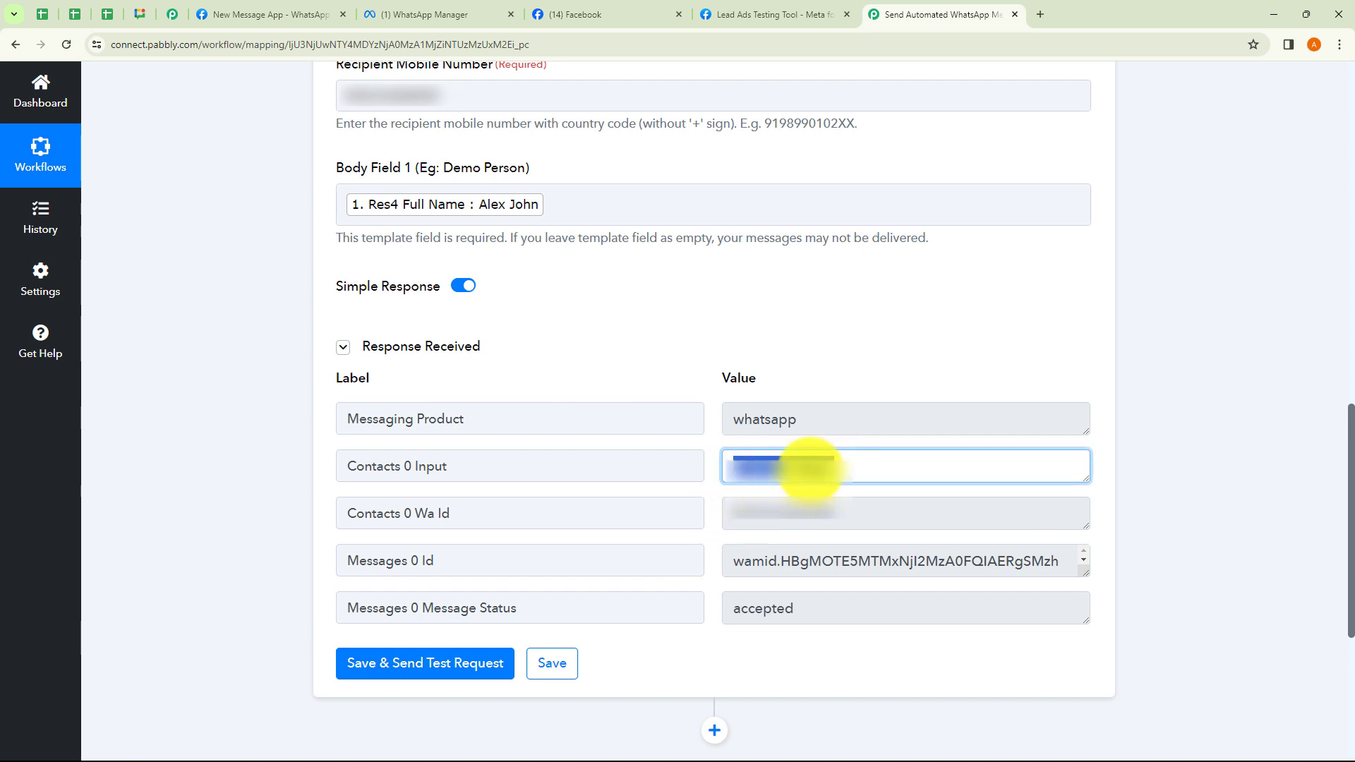
pyautogui.moveTo(734, 419); pyautogui.dragTo(820, 421)
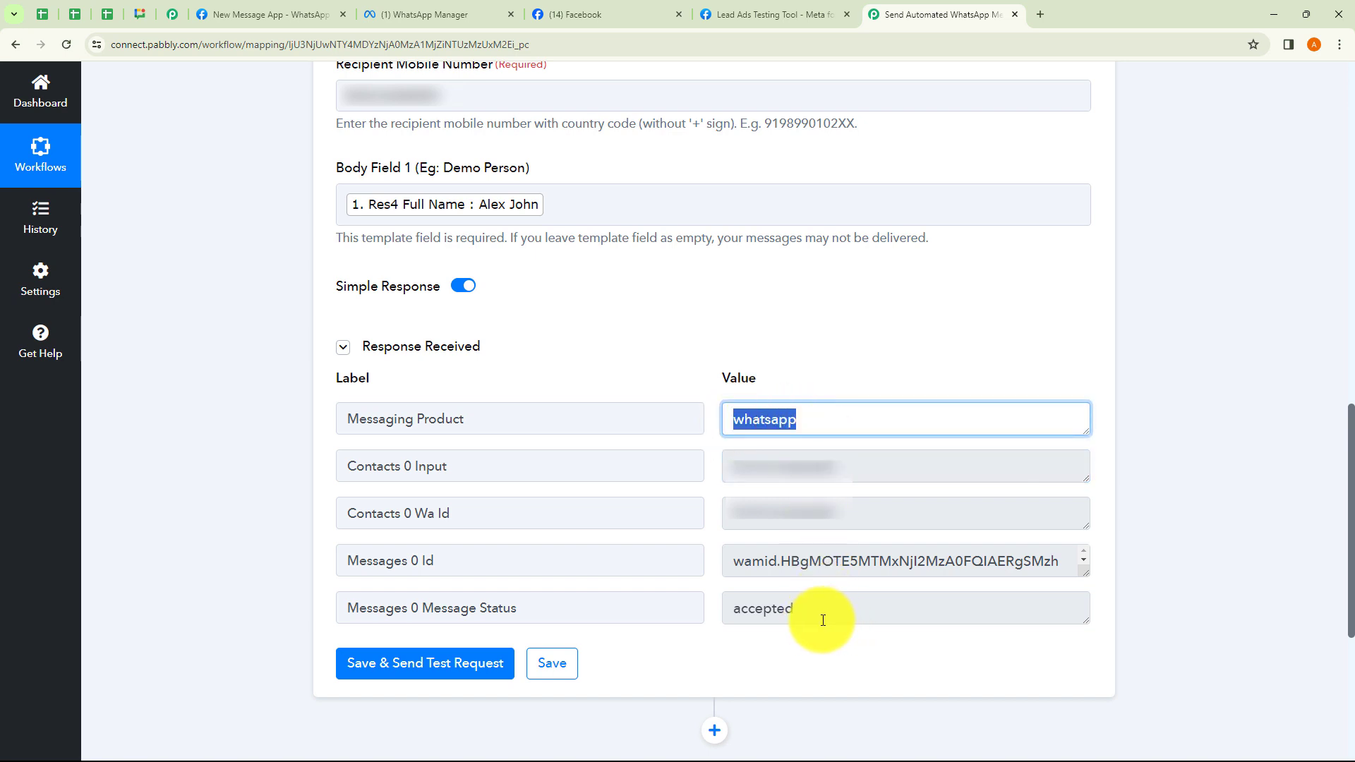
pyautogui.moveTo(822, 614); pyautogui.dragTo(732, 614)
pyautogui.click(787, 638)
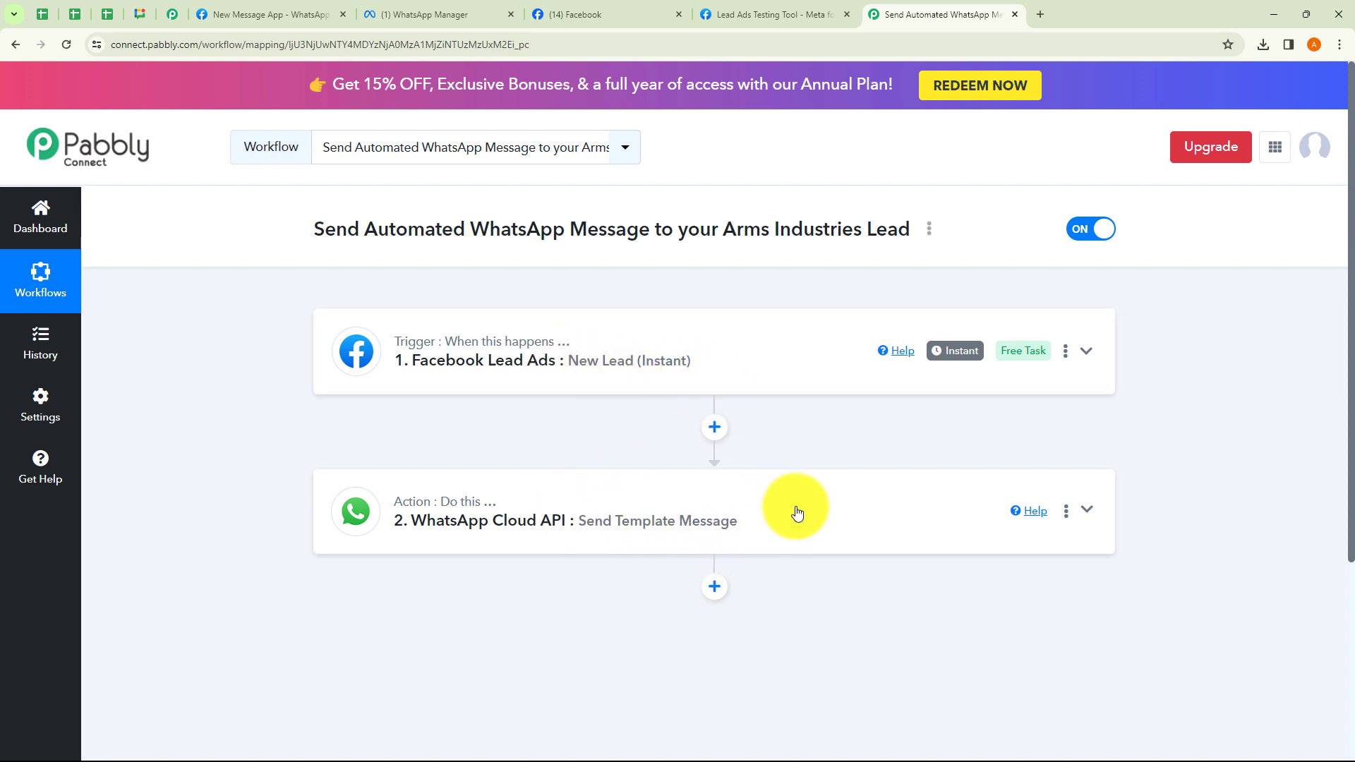
pyautogui.click(930, 232)
pyautogui.click(819, 304)
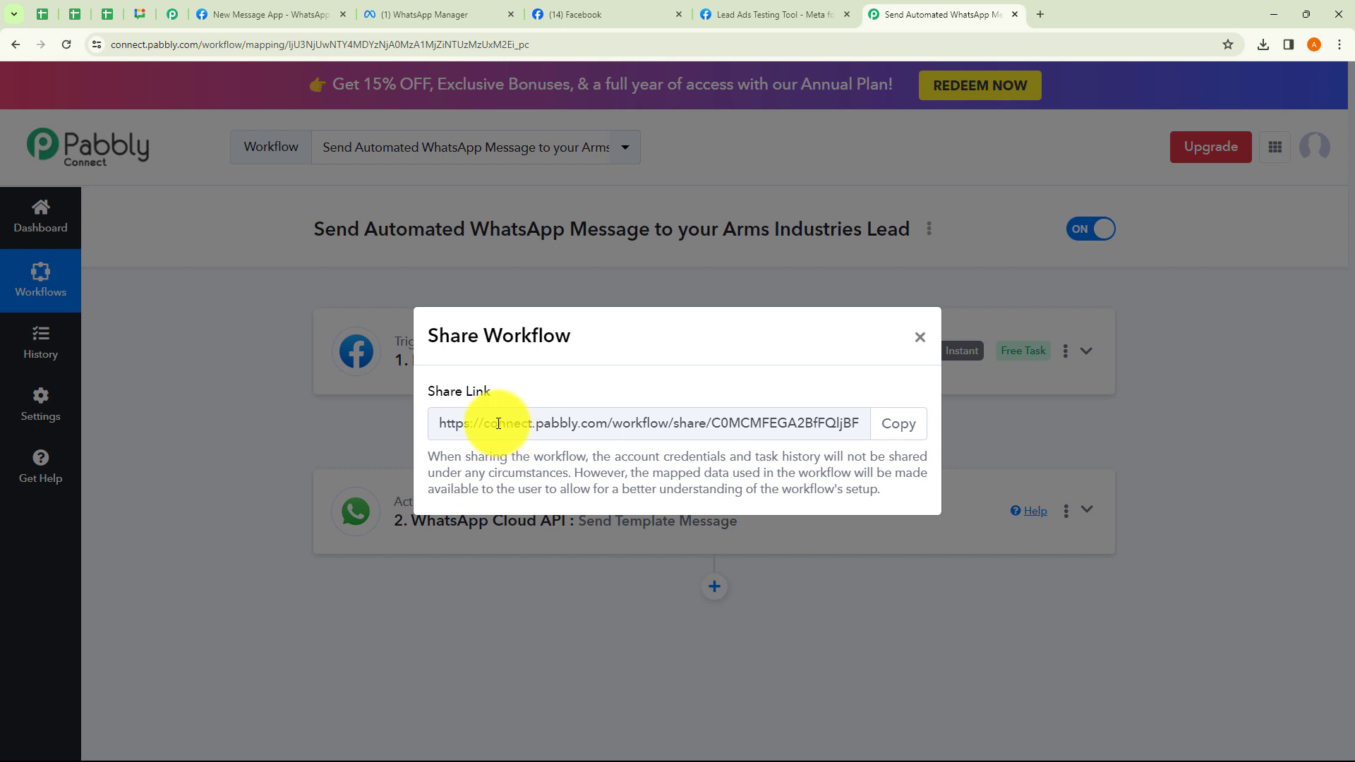
pyautogui.moveTo(514, 423); pyautogui.dragTo(857, 427)
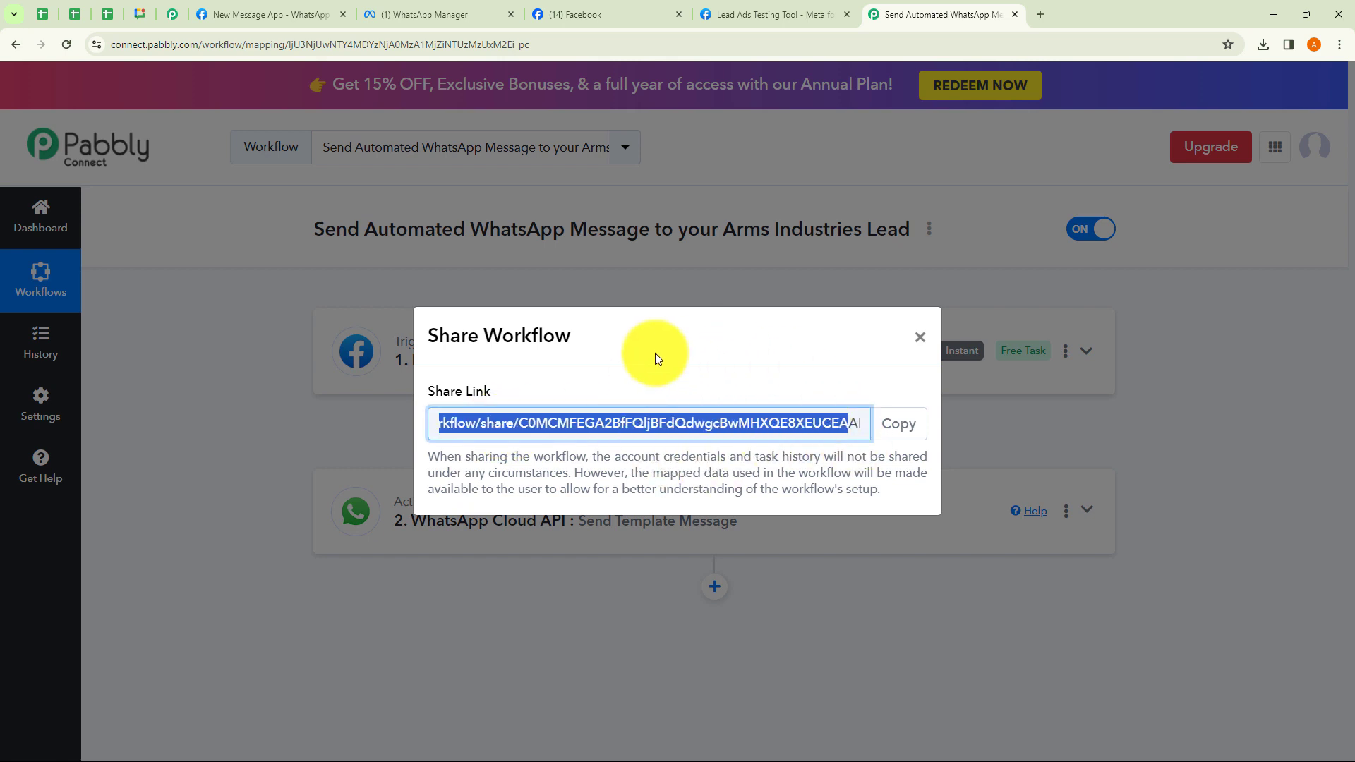
pyautogui.click(920, 338)
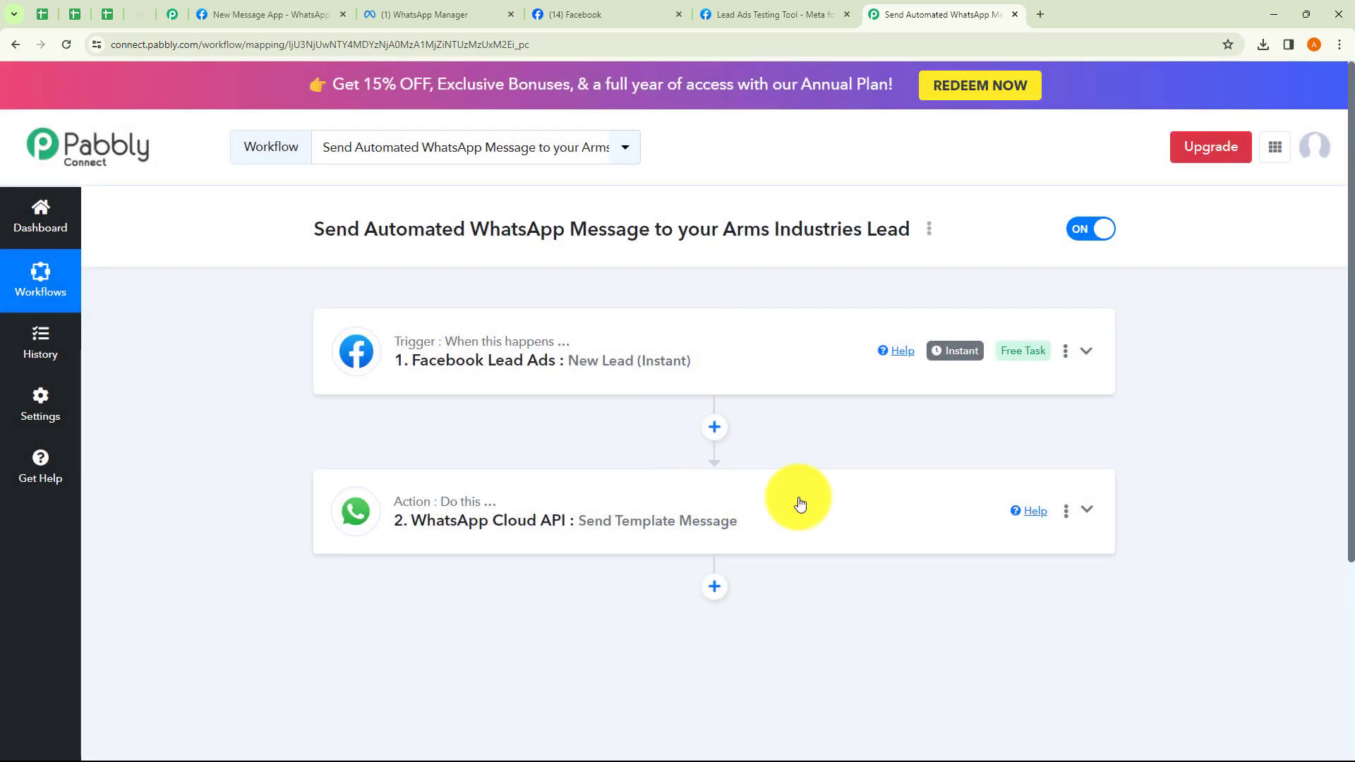